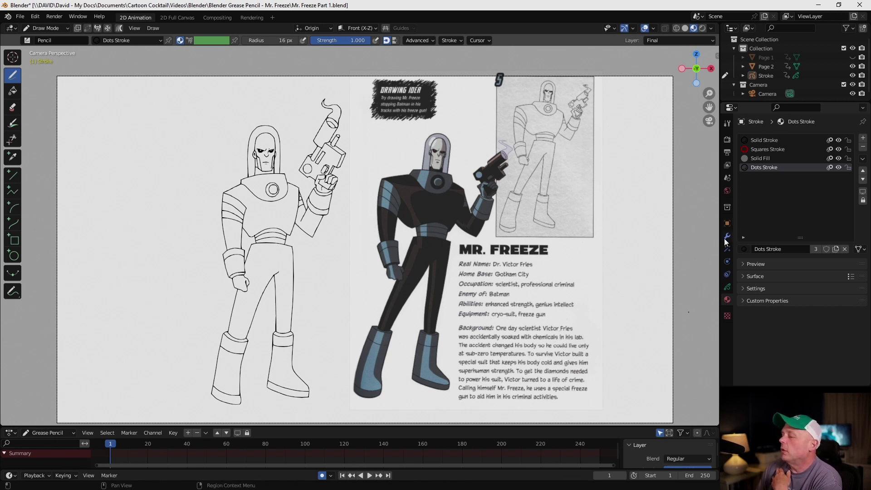
click(725, 288)
click(727, 300)
click(726, 287)
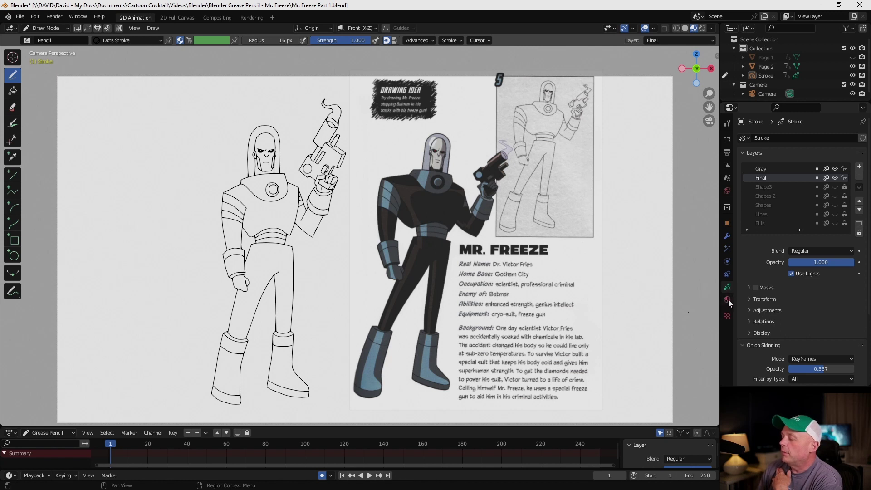
click(728, 300)
click(728, 286)
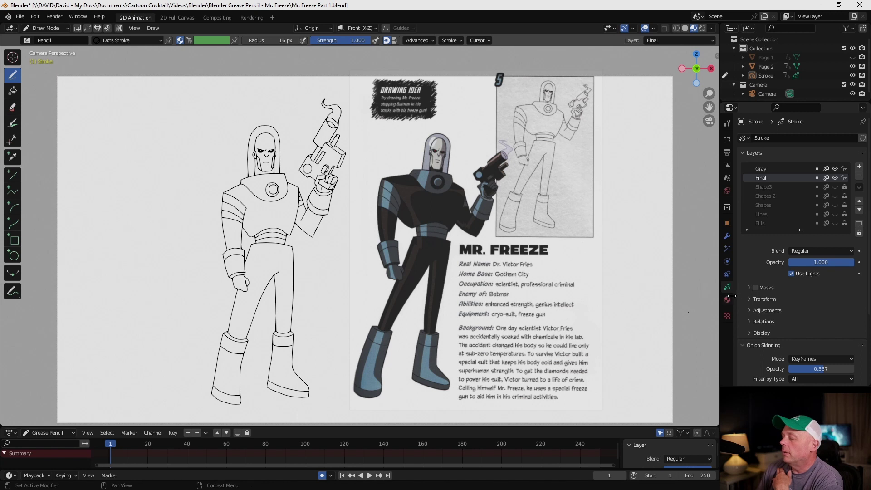
click(728, 299)
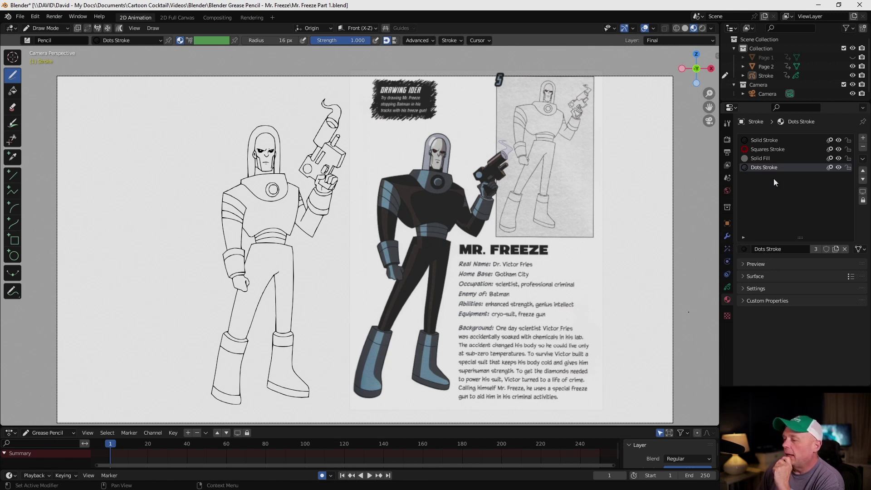
Remove the Squares Stroke and Dots Stroke materials from the Stroke object and rename Solid Fill as Light Blue.
click(766, 148)
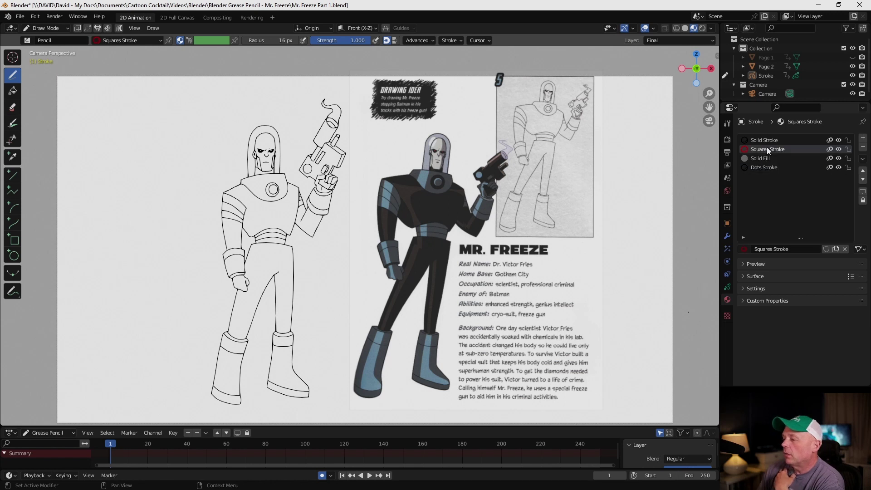
click(862, 146)
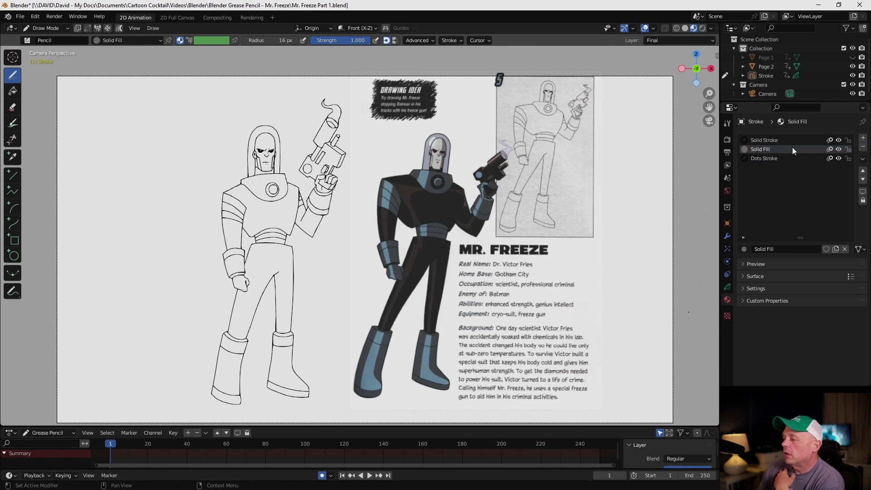
click(767, 159)
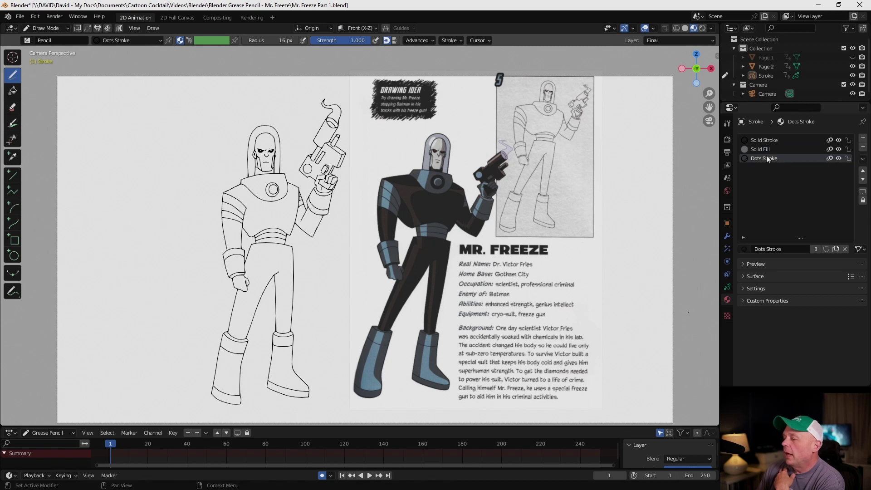
click(862, 146)
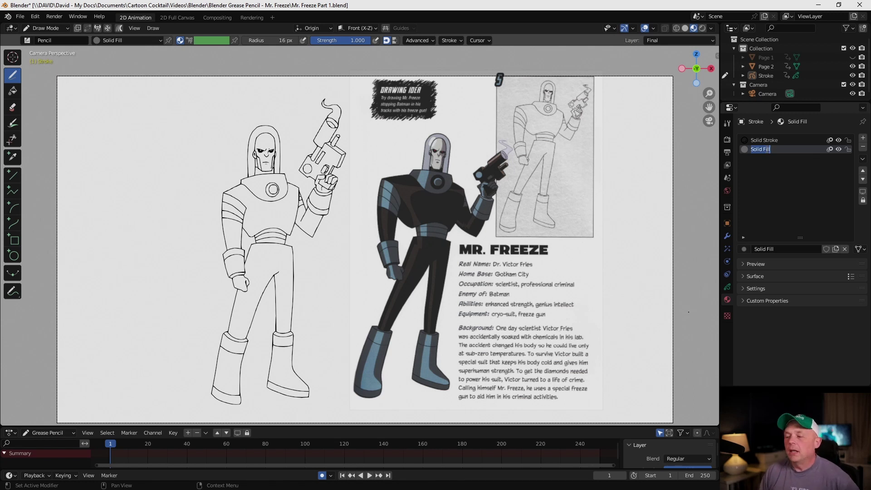
text(Light Blue)
key(Return)
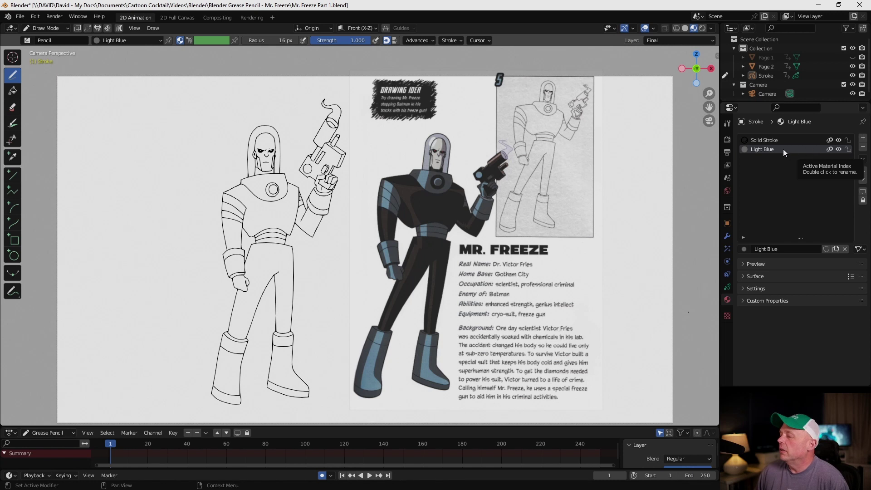
Add ten new materials below Light Blue and enlarge the material list to show them all.
click(862, 139)
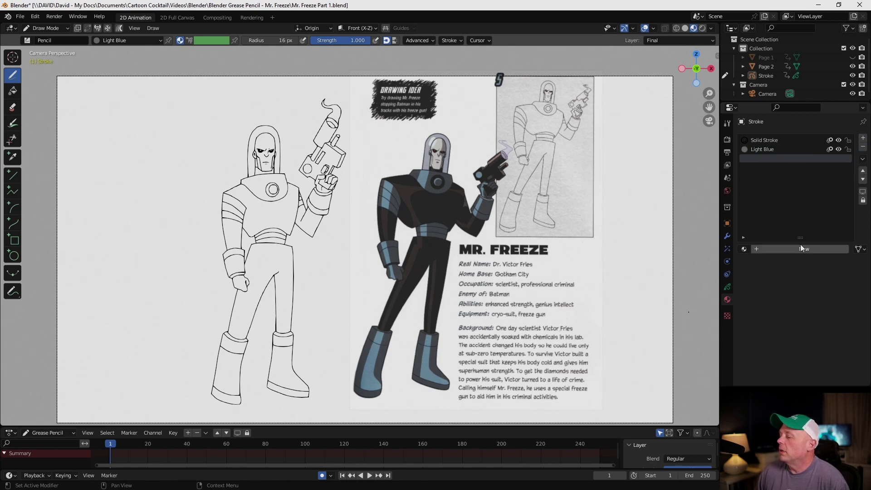
click(799, 248)
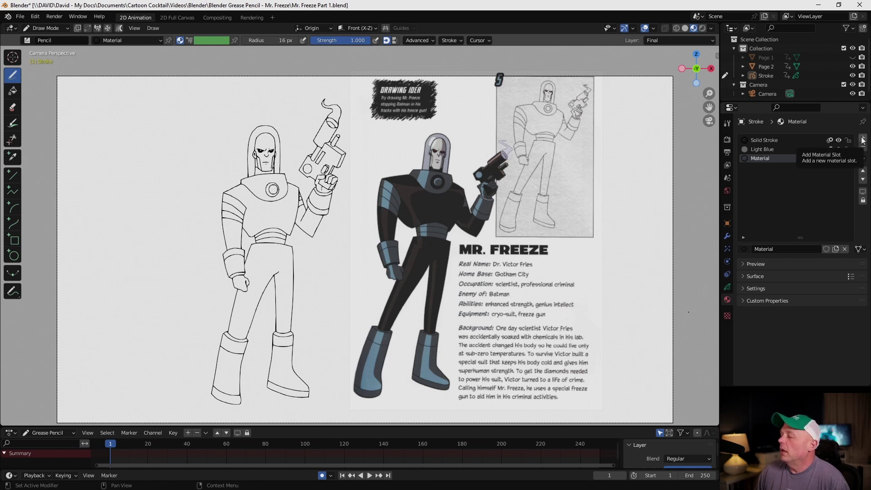
click(862, 138)
click(862, 139)
click(862, 139)
click(862, 138)
click(806, 249)
click(861, 138)
click(807, 249)
click(862, 139)
click(862, 138)
click(807, 249)
drag(798, 238, 796, 257)
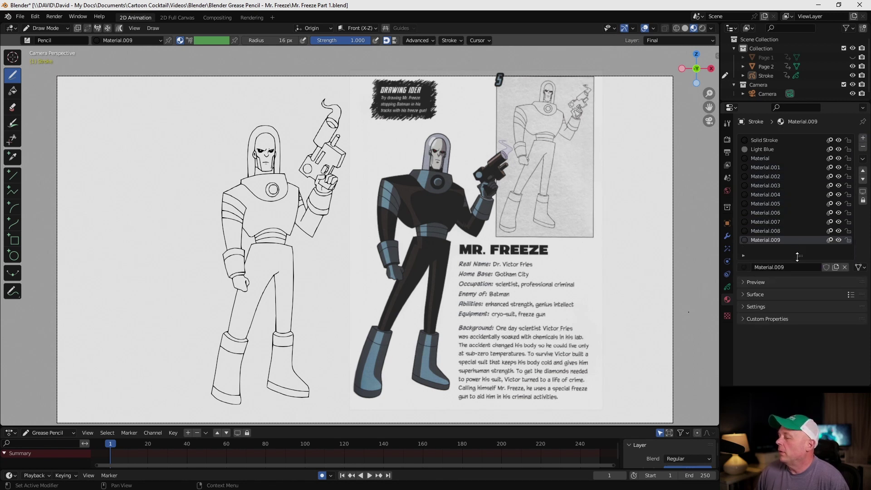
Rename the first three new materials as Dark Blue, Light Grey and Dark Grey / Eye Shadows.
double_click(766, 159)
text(Dark Blue)
key(Return)
double_click(776, 169)
text(Light Grey)
key(Return)
double_click(776, 175)
text(Dark Grey / Eye Shadows)
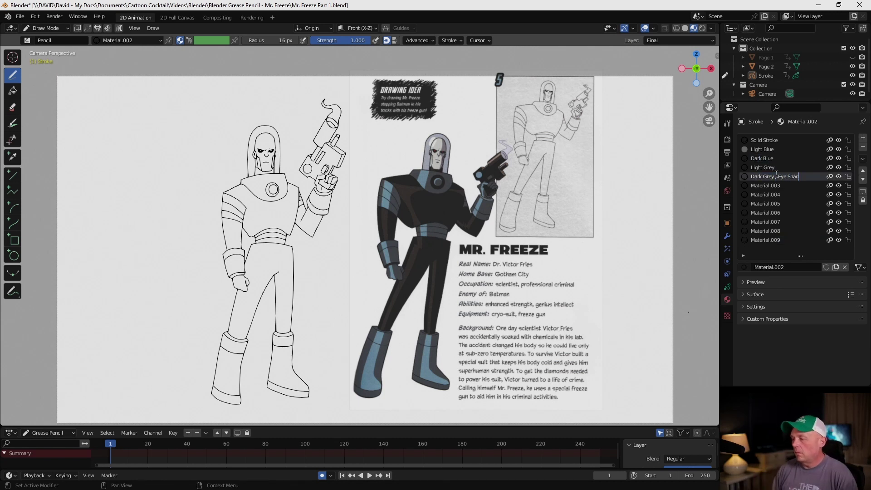
key(Return)
Rename Material.003 as Helmet Glass and Material.004 as Helmet Highlight.
double_click(766, 185)
text(Helmet Glass)
key(Return)
double_click(770, 194)
text(Helmet Highlight)
key(Return)
Rename Material.005 as Light Skin, Material.006 as Dark Skin and Material.007 as Eye Red.
double_click(768, 203)
text(Light Skin)
key(Return)
double_click(768, 212)
text(Dark Skin)
key(Return)
double_click(768, 221)
text(Red)
key(Home)
text(Eye)
key(Return)
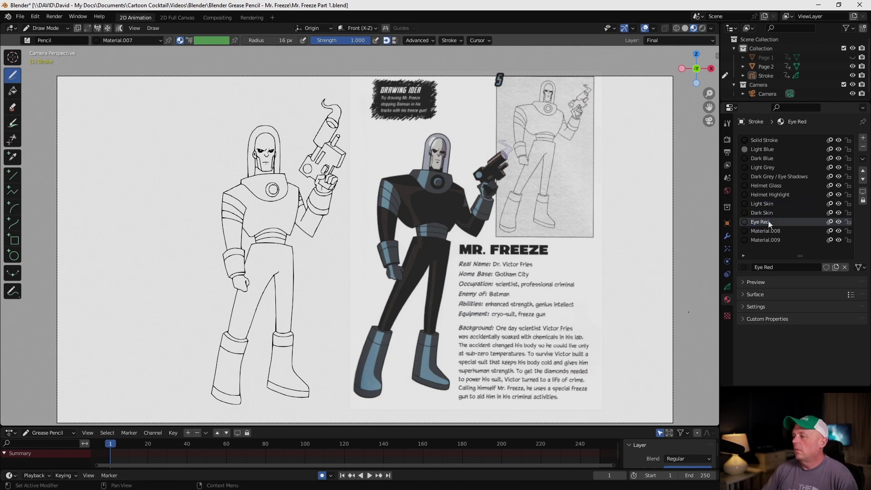
Rename Material.008 as Smoke Outline and Material.009 as Smoke Gun Barrel Outlin.
double_click(768, 230)
text(Smoke Outline)
key(Return)
double_click(769, 239)
text(Smoke Gun Barrel Outlin)
key(Return)
Add one more material to the end of the list and name it Smoke Color.
click(862, 137)
click(800, 267)
double_click(782, 249)
text(Smoke Color)
key(Return)
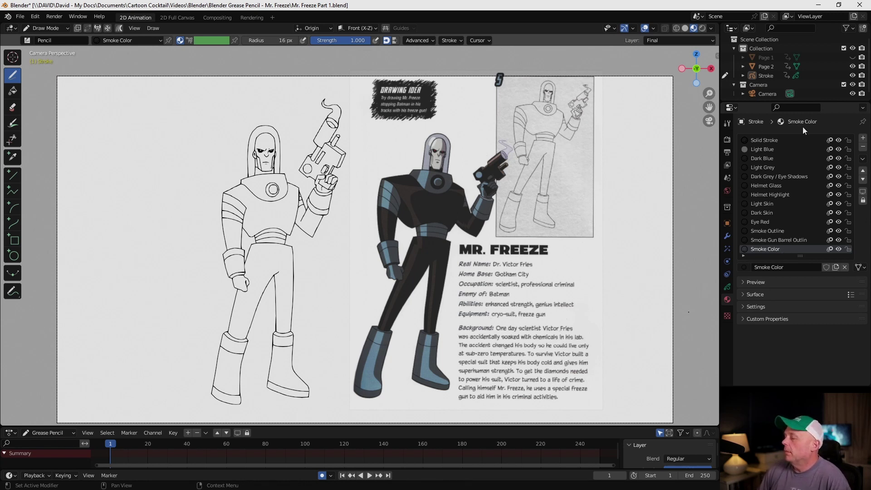
Set the fill base color of the Light Blue material to hex 6F99AE, then collapse its surface settings.
click(760, 151)
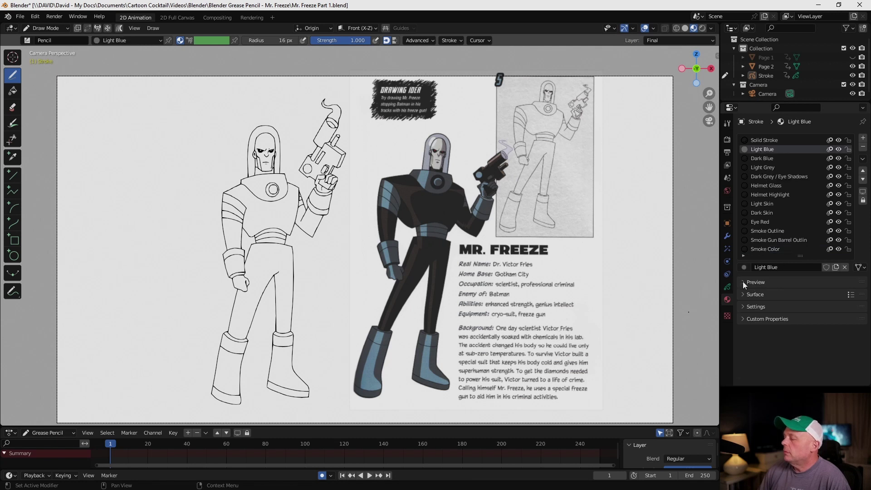
click(743, 295)
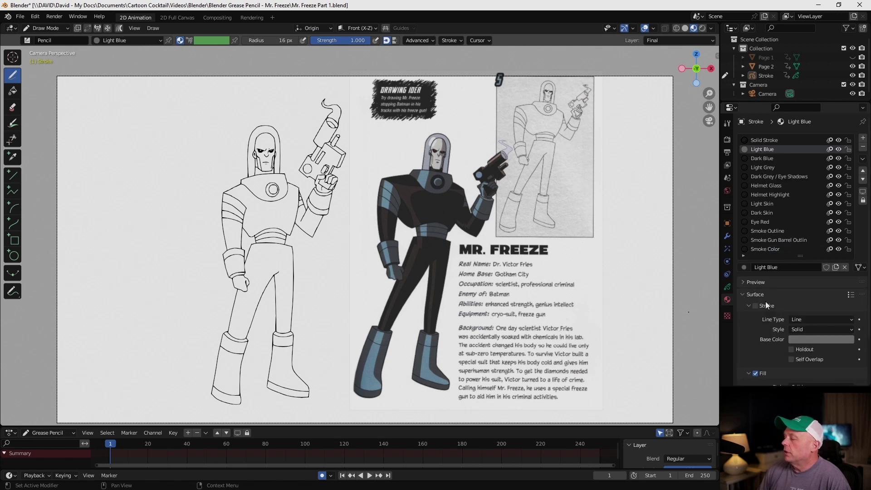
drag(799, 255, 799, 180)
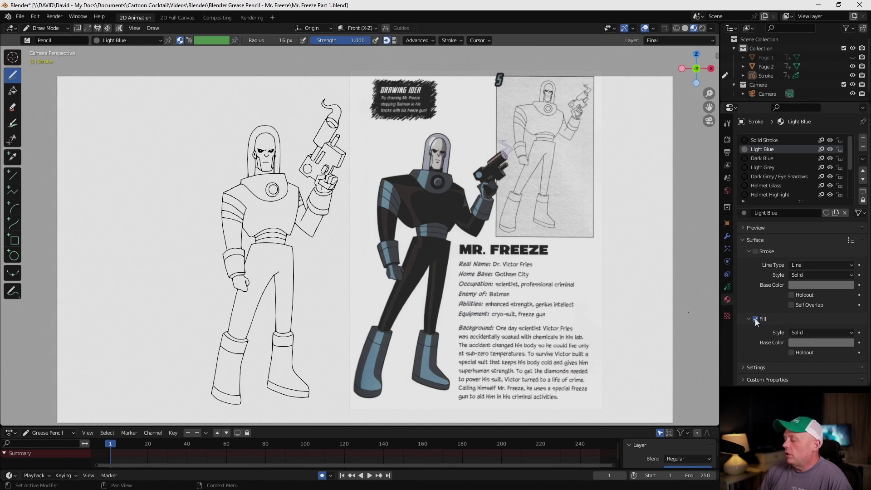
click(807, 344)
click(807, 343)
click(807, 343)
click(808, 344)
click(810, 343)
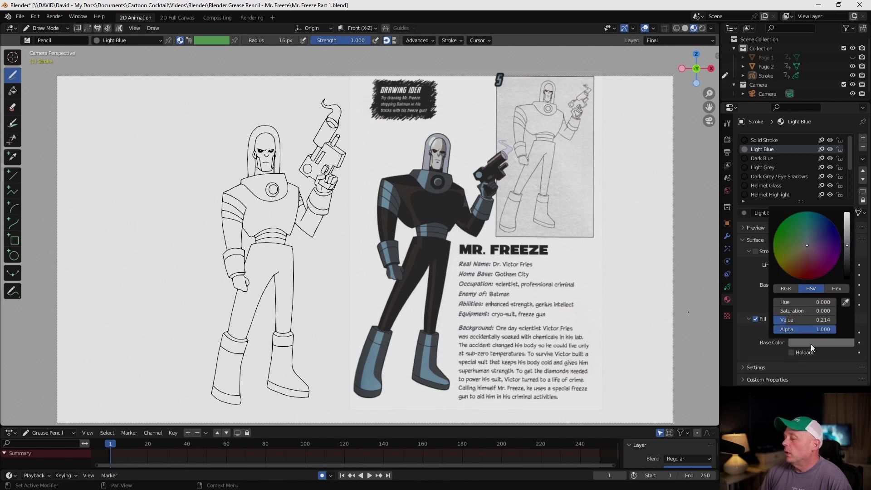
click(810, 344)
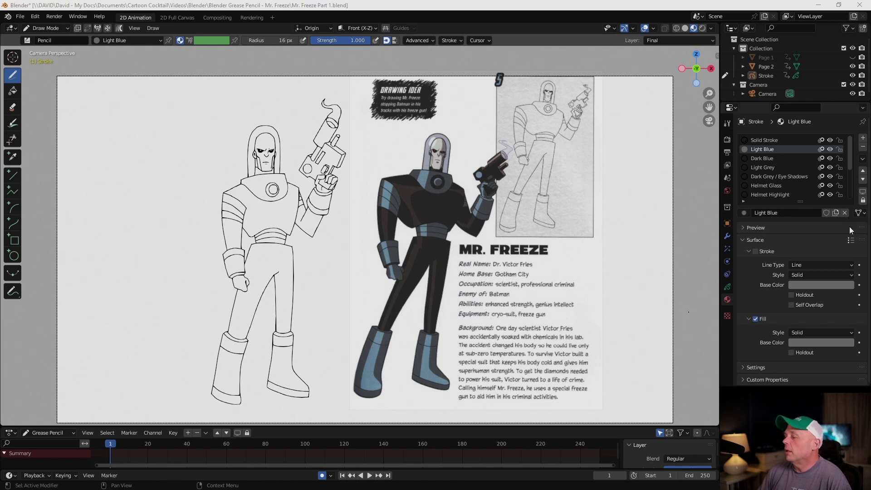
click(816, 343)
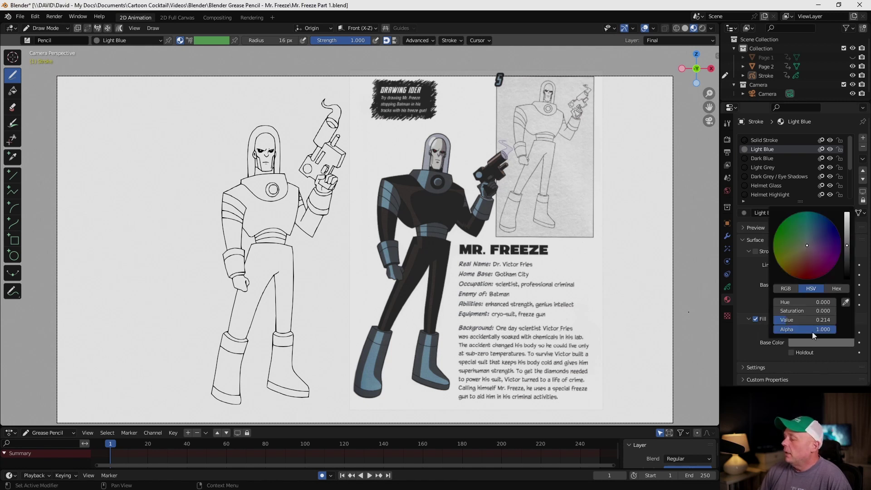
click(838, 289)
click(821, 301)
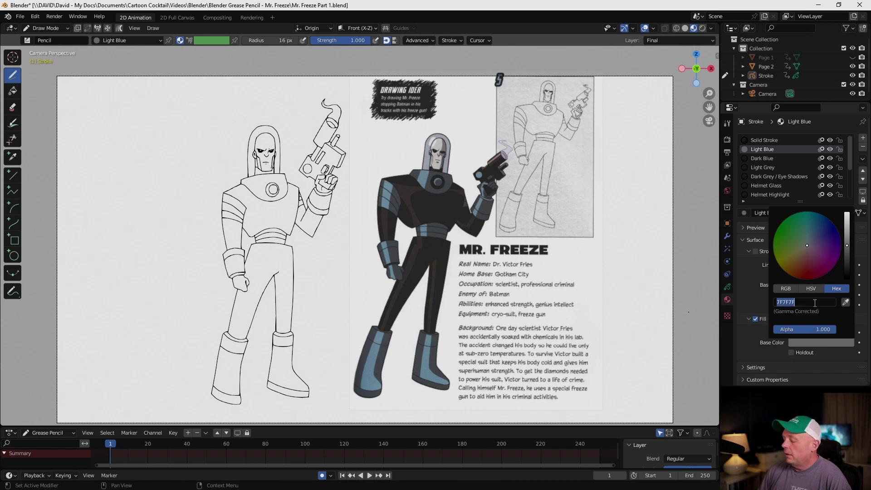
text(6F99AE)
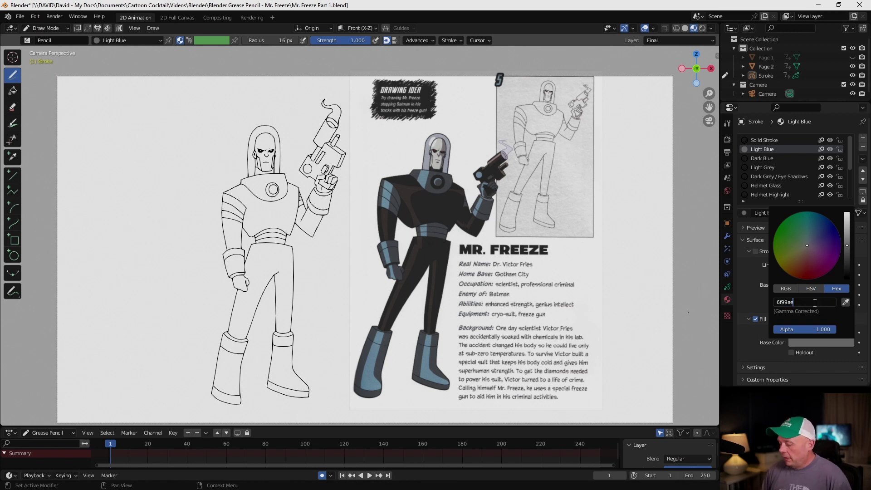
key(Return)
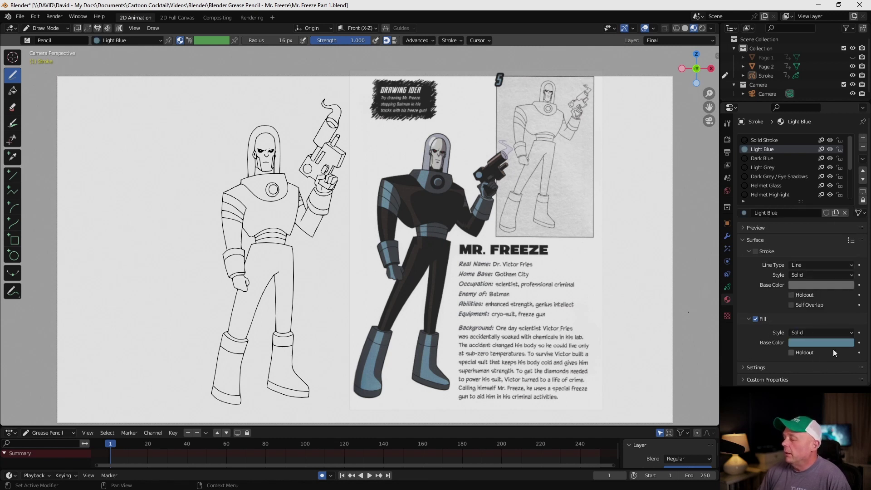
click(743, 239)
click(743, 238)
click(742, 239)
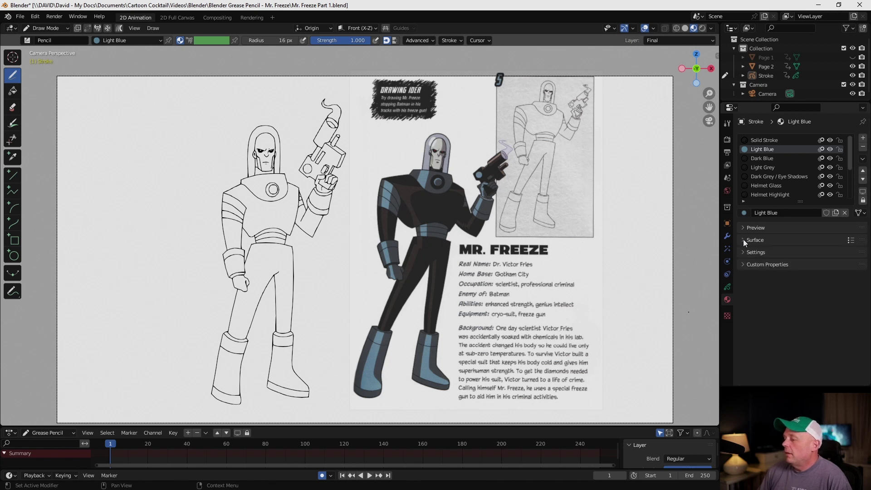
Switch the Dark Blue material from stroke to fill and set its fill base color to hex 4D4F59.
click(755, 159)
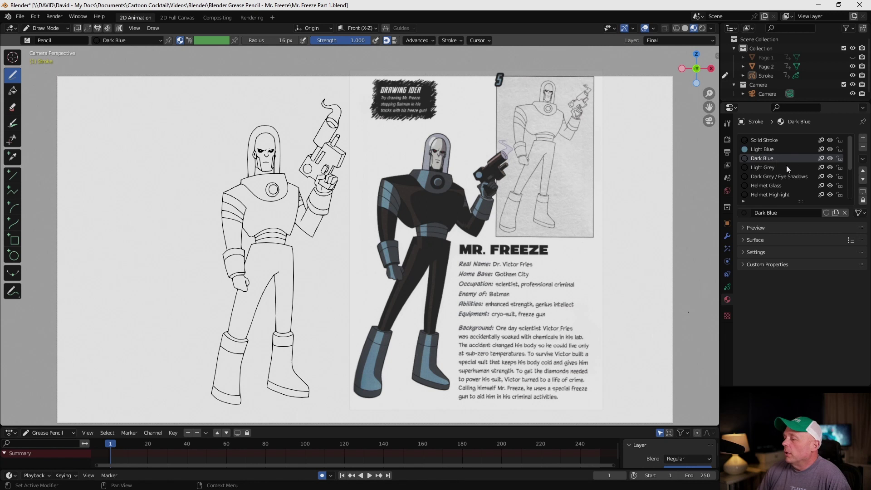
click(745, 240)
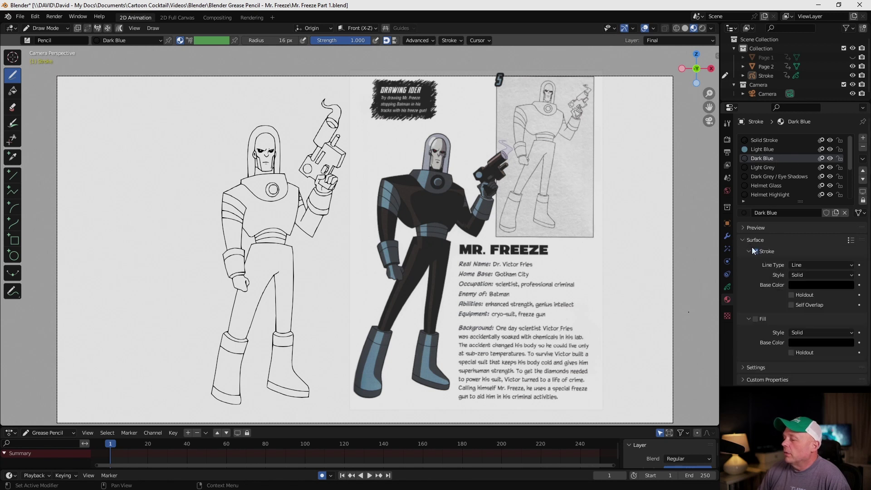
click(755, 319)
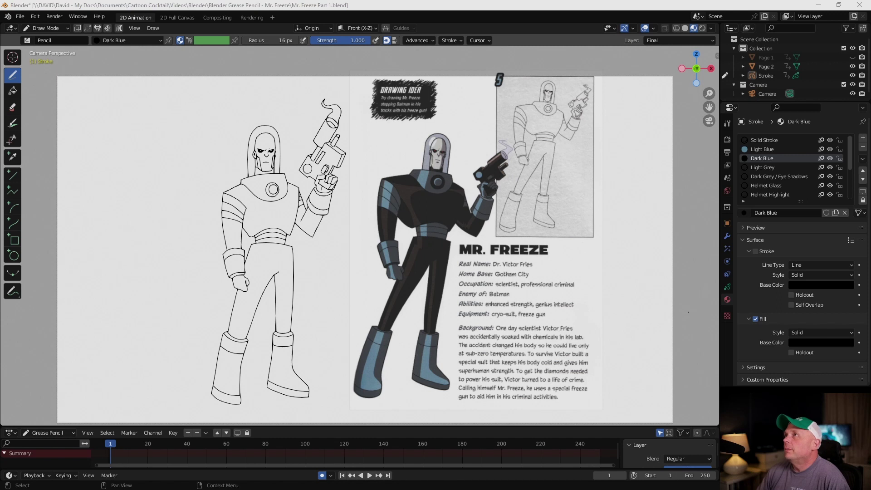
click(823, 342)
click(827, 302)
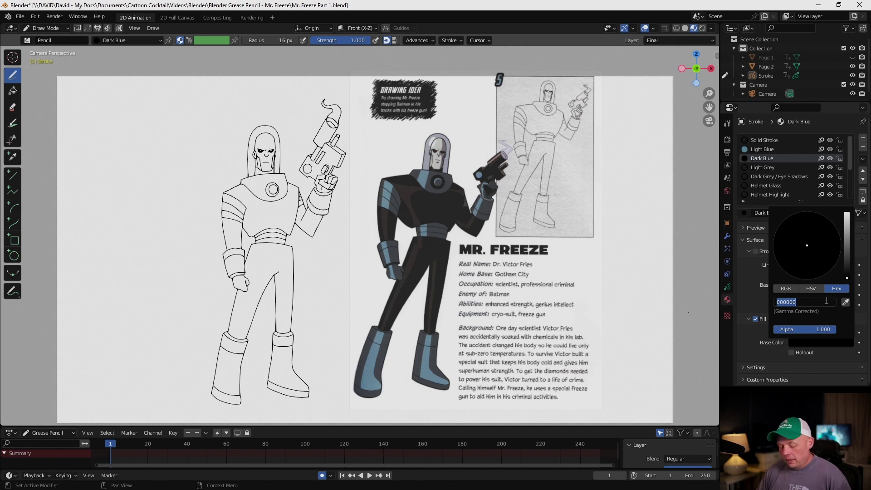
text(4d4f59)
key(Return)
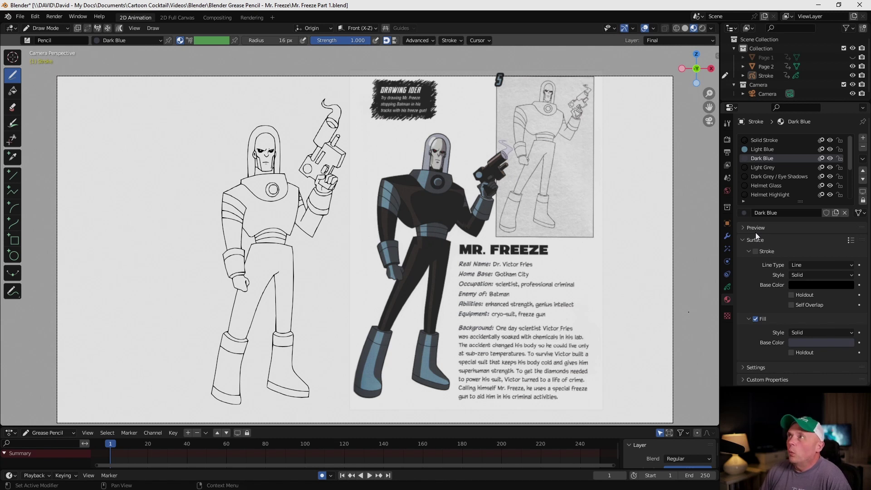
Switch the remaining materials, Light Grey through Smoke Color, from stroke to fill and set each one's fill base color.
click(755, 169)
click(816, 285)
click(775, 176)
click(816, 285)
scroll(771, 173, down, 3)
click(760, 176)
scroll(771, 181, down, 3)
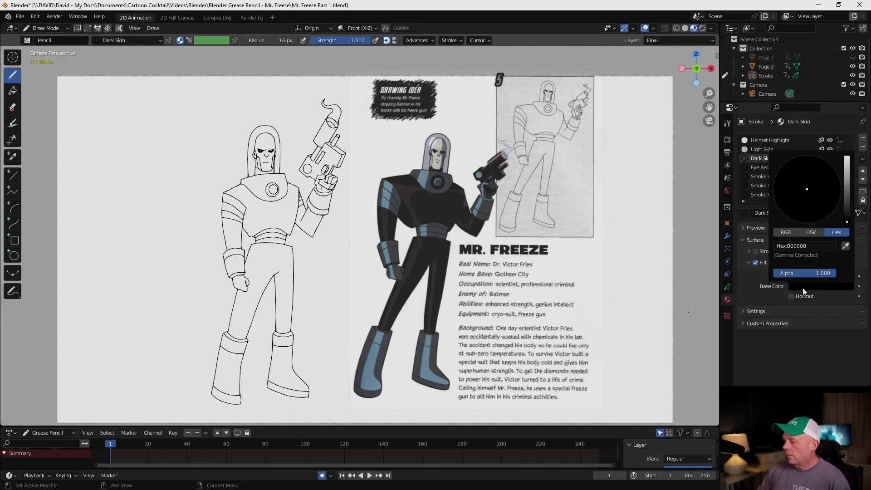
click(766, 176)
click(765, 194)
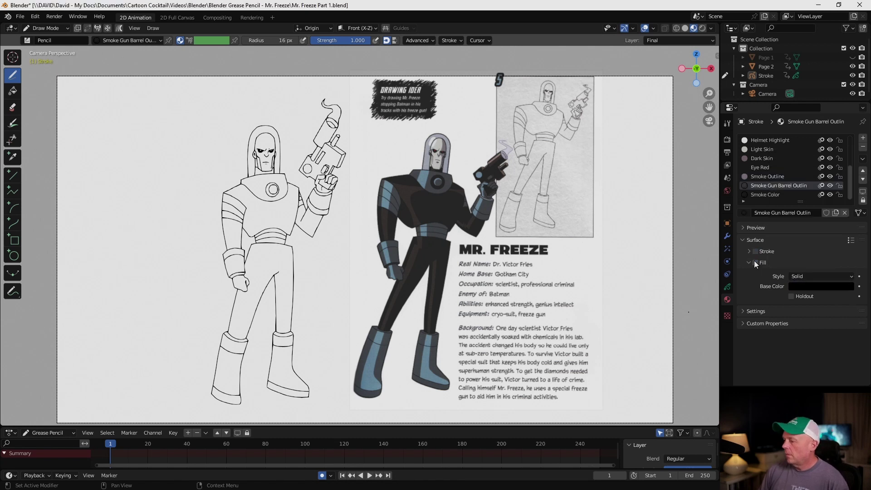
drag(792, 218, 776, 258)
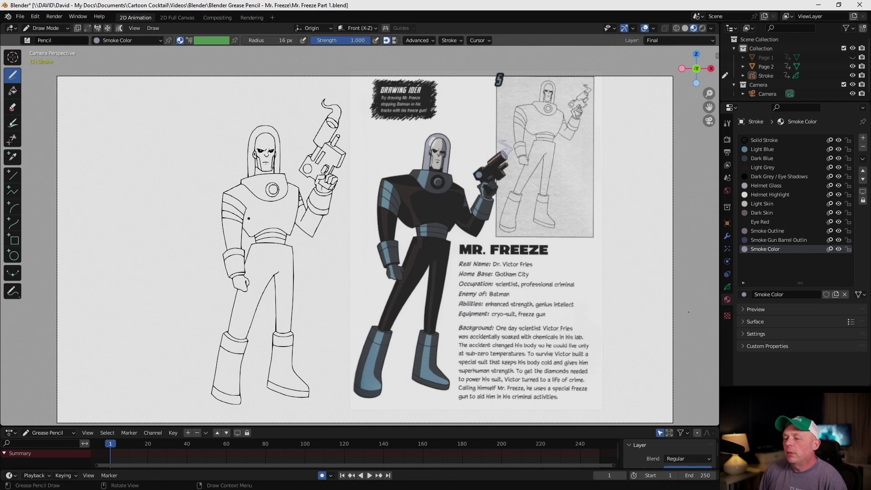
Make Gray the active layer of the Stroke grease pencil object.
scroll(432, 206, up, 3)
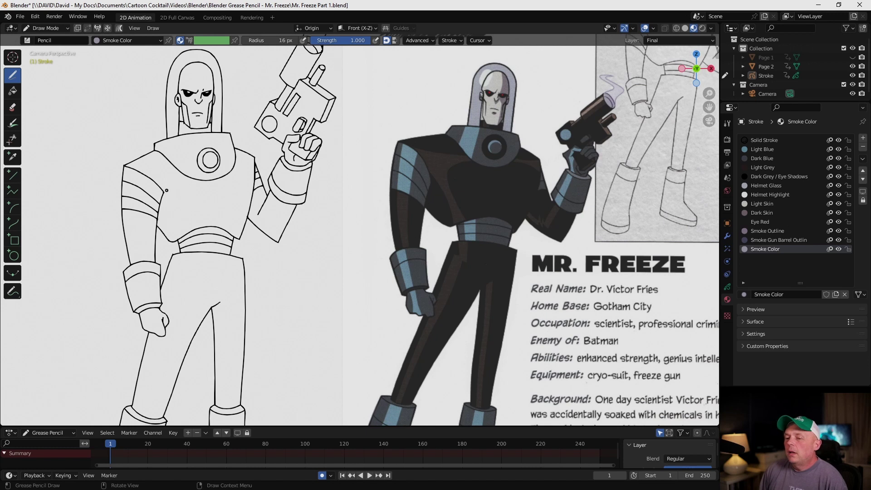
click(727, 289)
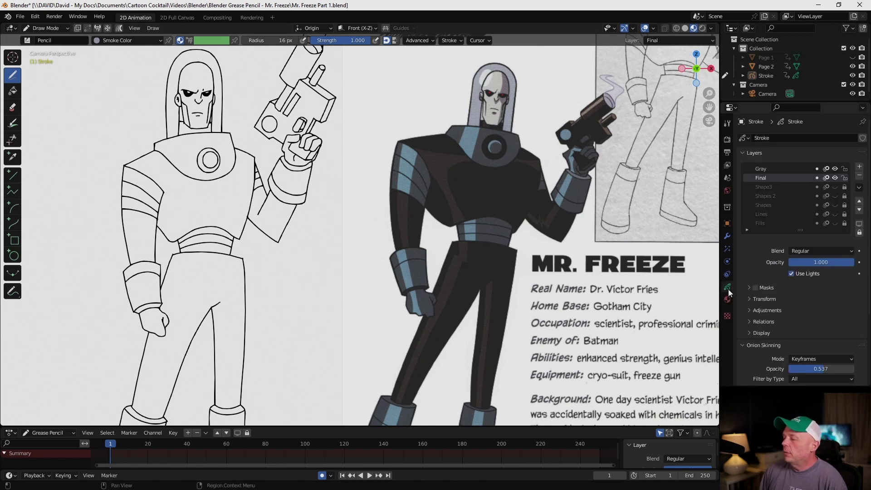
click(766, 170)
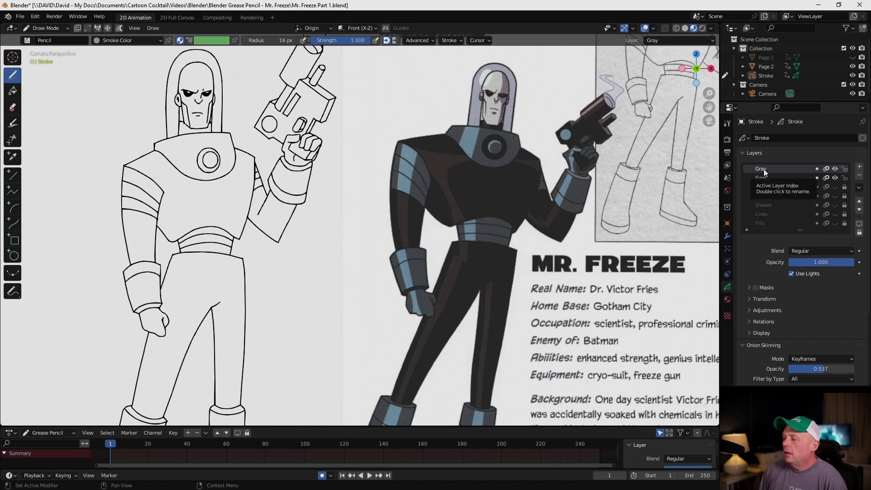
Rename the Gray layer to Light Grey and keep it as the active layer.
double_click(765, 171)
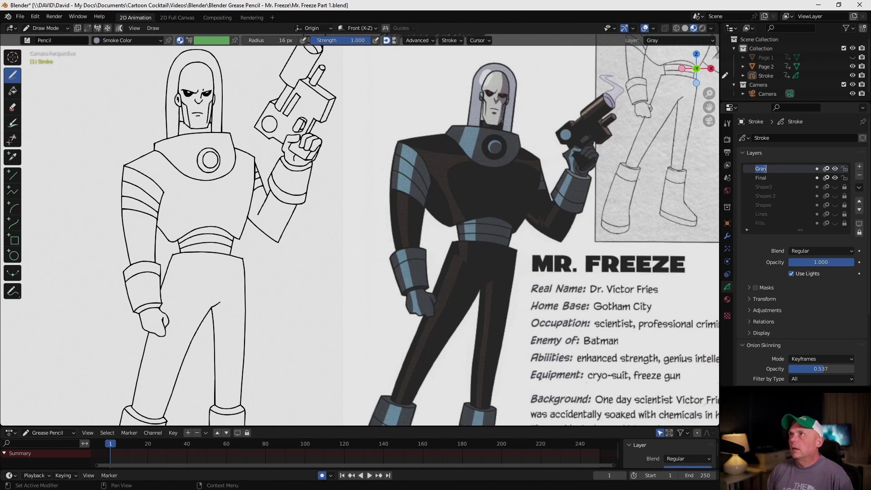
text(Light Grey)
key(Return)
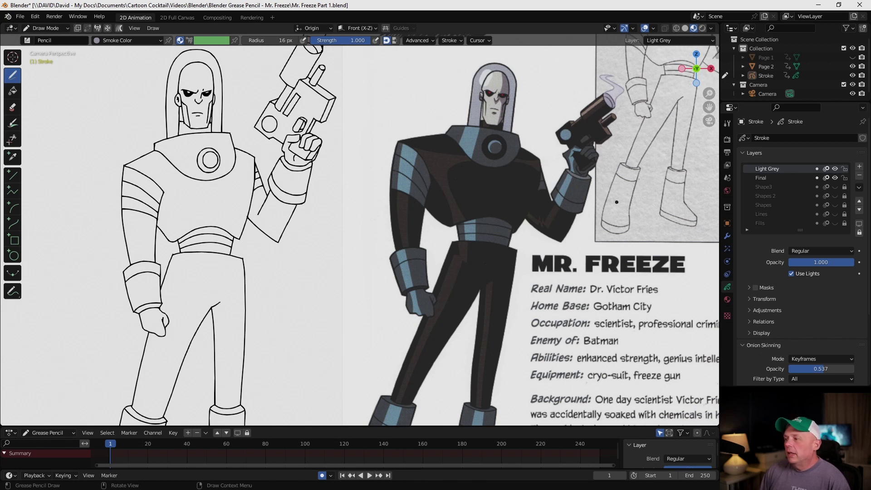
click(765, 178)
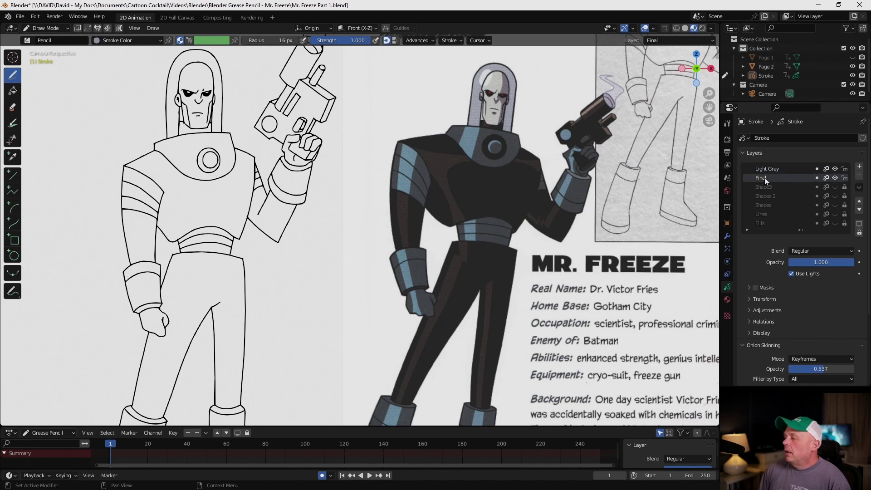
click(762, 168)
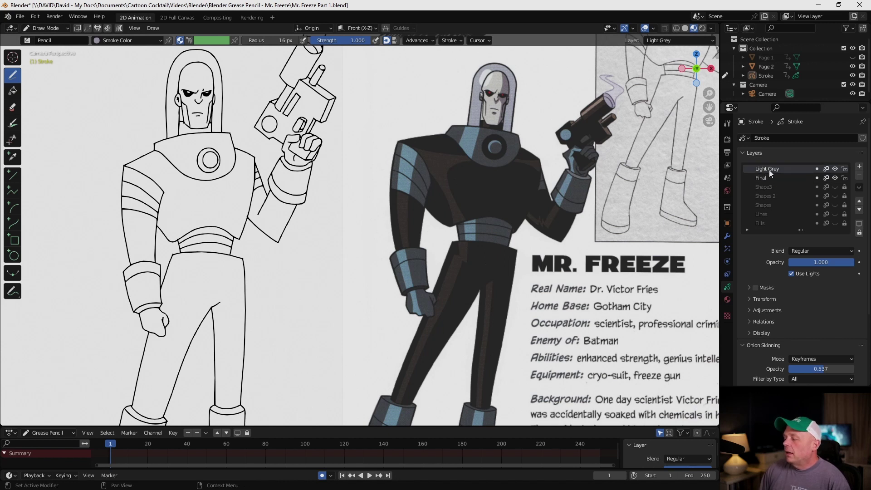
Fill the torso of the line drawing with the Light Grey material using the Fill tool.
click(12, 91)
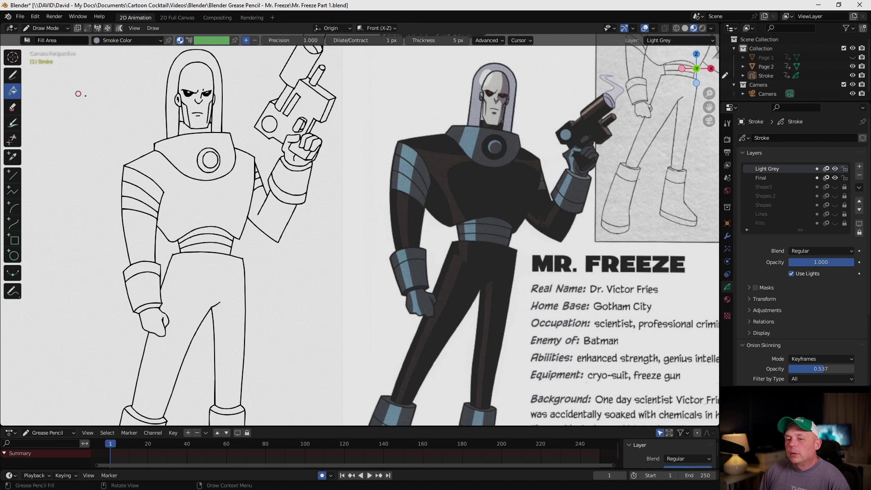
click(728, 300)
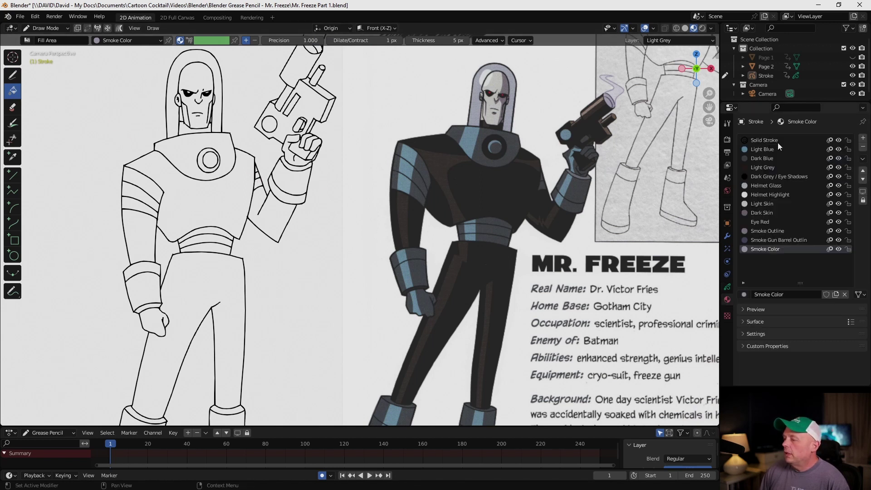
click(768, 167)
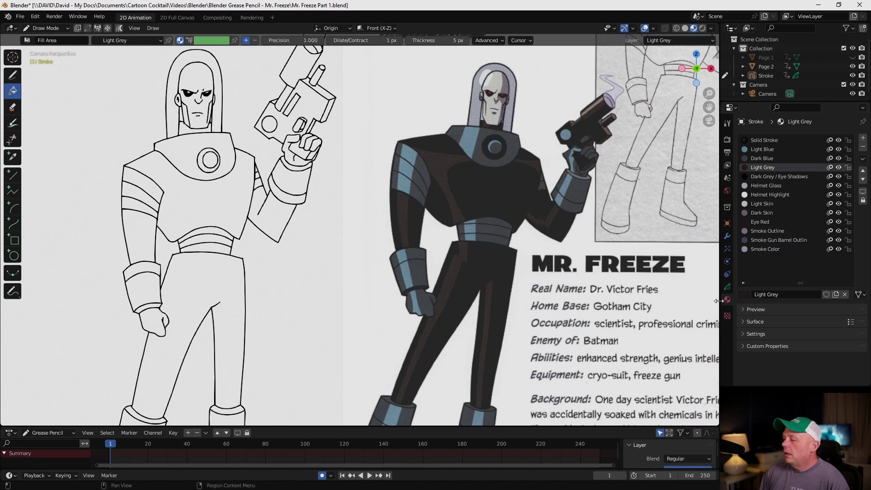
click(726, 287)
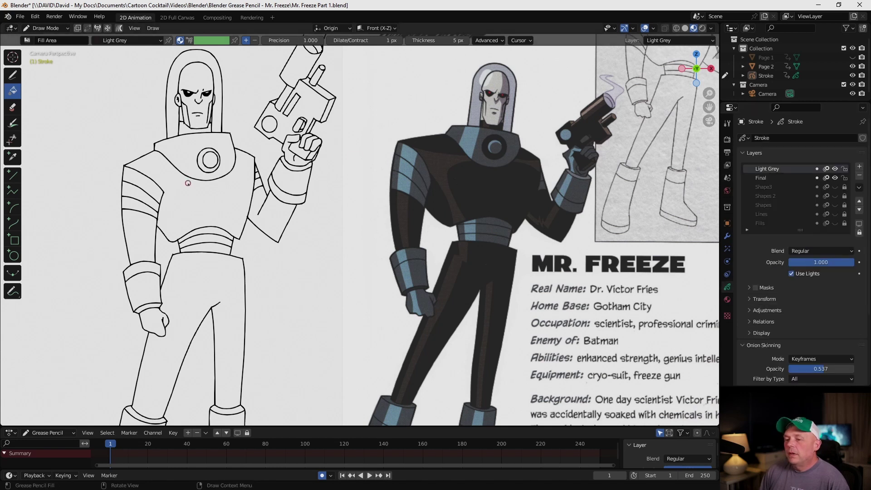
click(196, 200)
click(196, 201)
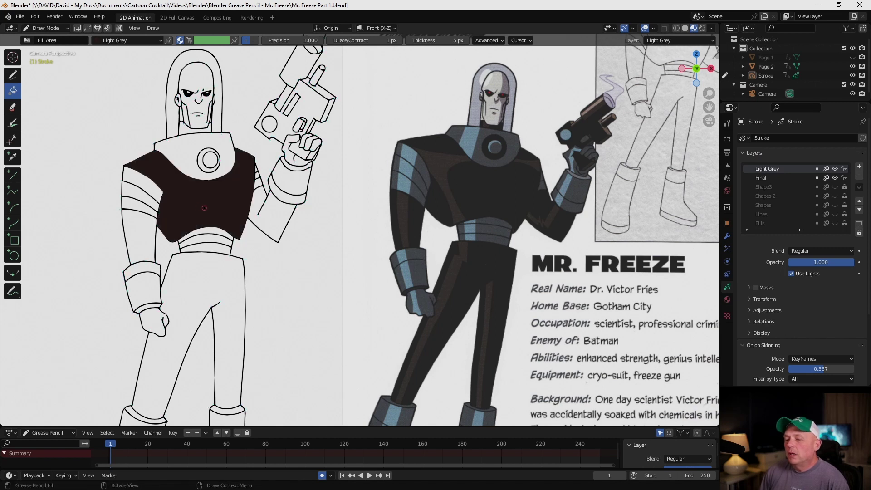
Lighten the Light Grey material's fill base color to a slightly brighter reddish brown.
click(726, 299)
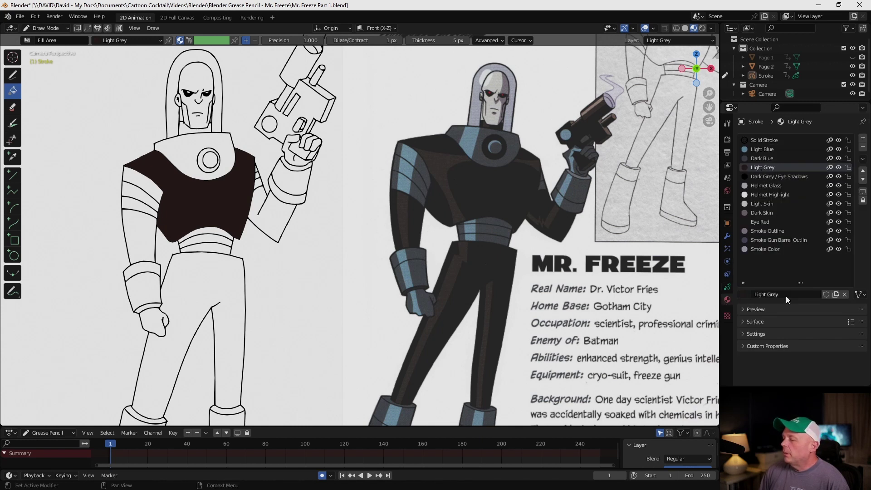
click(741, 321)
scroll(770, 334, down, 2)
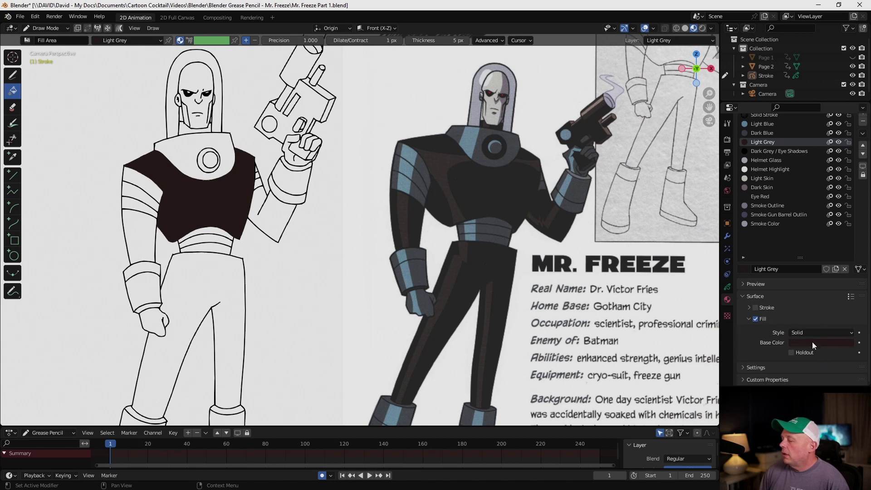
click(811, 342)
drag(846, 263, 807, 253)
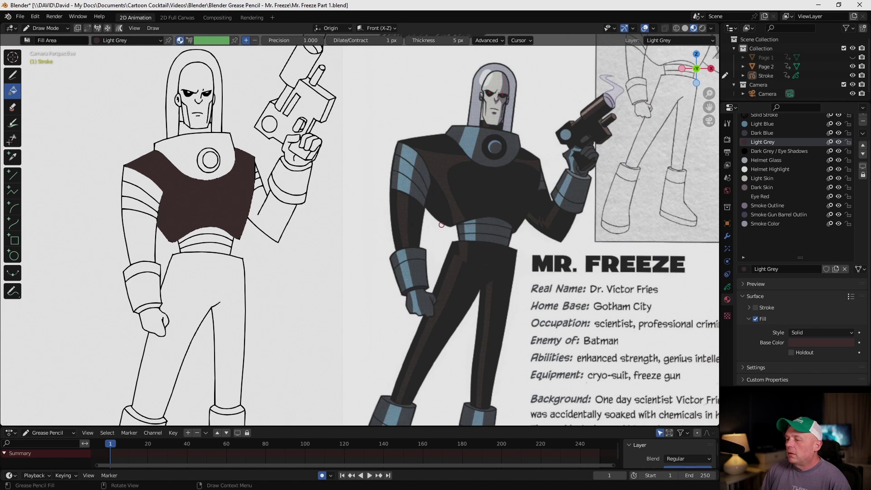
Fill both arms, the neck and the legs of the figure with the Light Grey material.
click(148, 237)
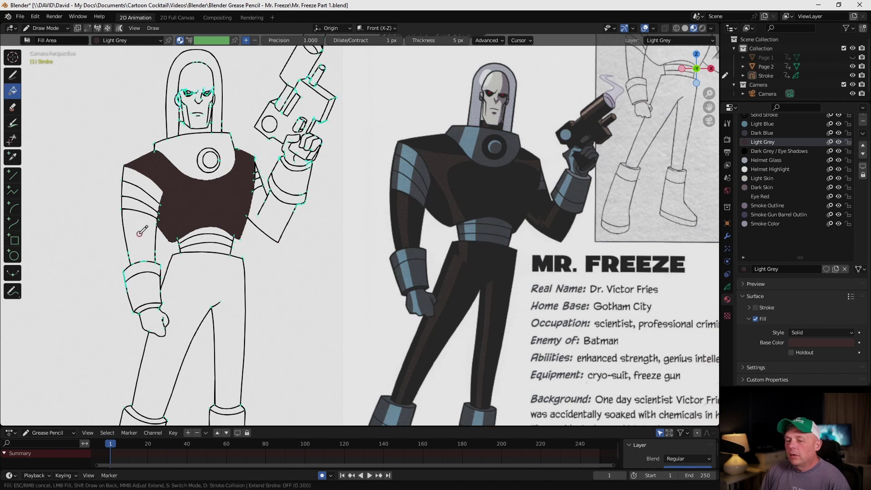
click(267, 211)
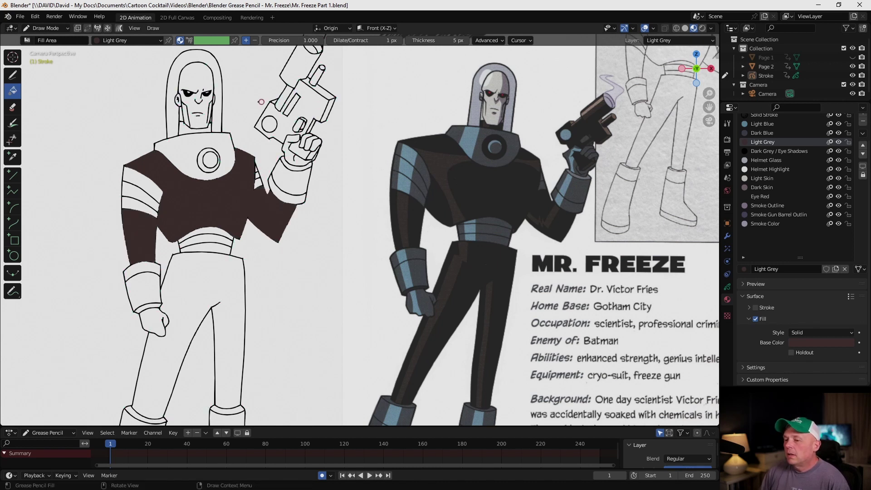
click(185, 127)
click(202, 262)
scroll(408, 181, down, 3)
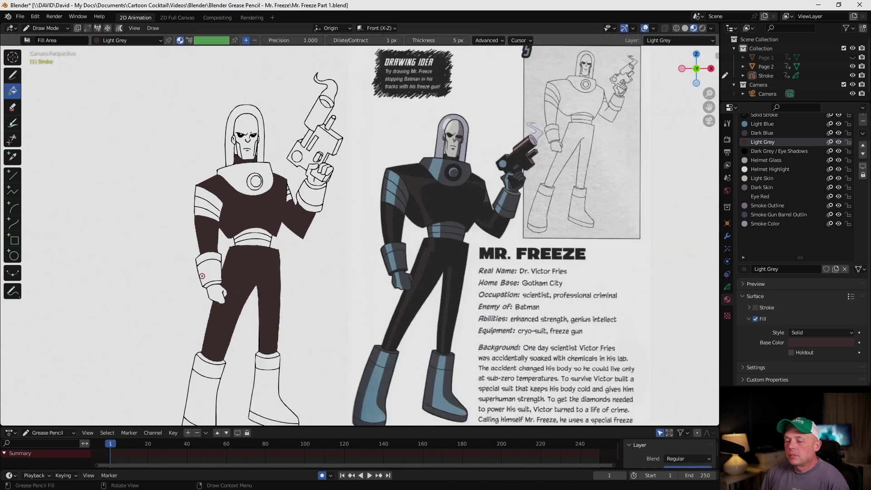
scroll(511, 133, up, 3)
scroll(512, 128, down, 1)
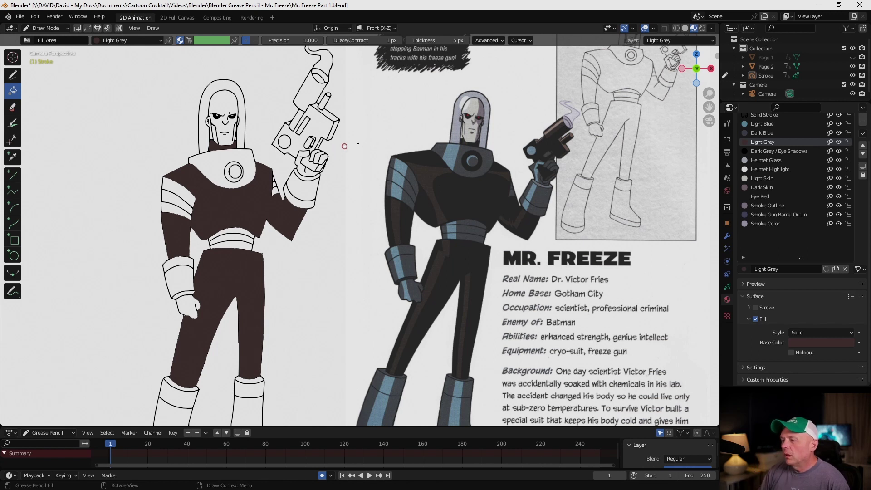
scroll(605, 120, up, 1)
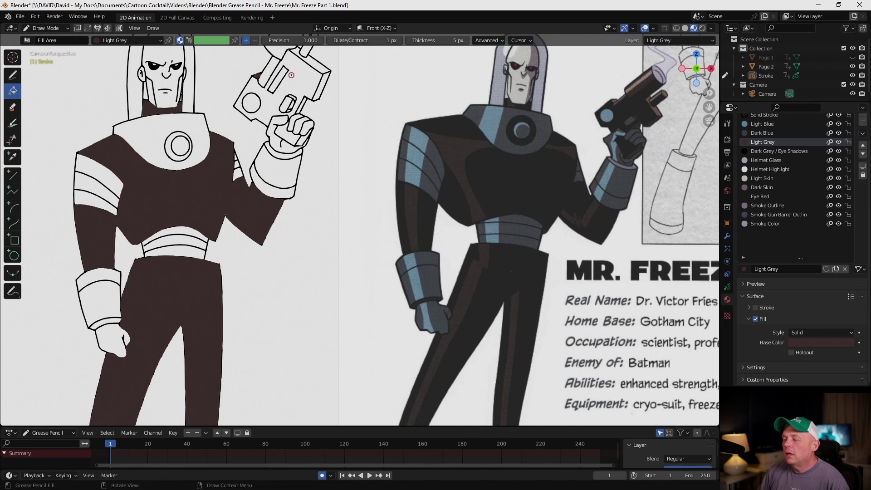
Fill the gun's top face and small rear corner with Light Grey, undoing the fill that floods the gun body.
click(313, 65)
scroll(307, 51, up, 3)
shift+middle_drag(308, 51, 386, 264)
scroll(177, 129, up, 4)
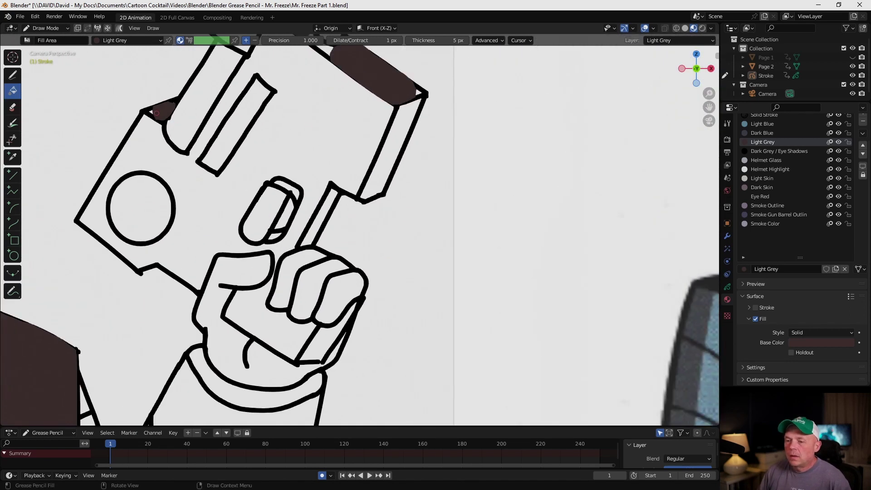
click(151, 111)
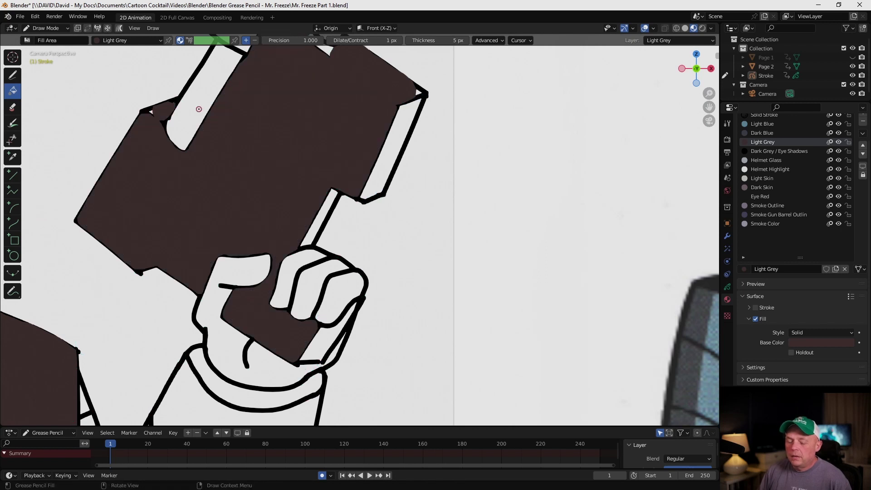
key(ctrl+z)
Fill the gap in the gun's top face below the small cylinder with Light Grey.
shift+middle_drag(198, 109, 272, 166)
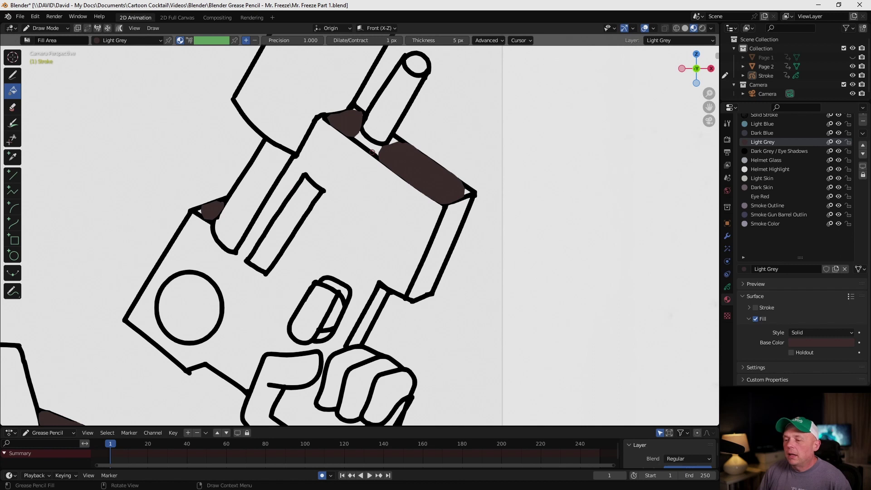
click(373, 144)
click(358, 134)
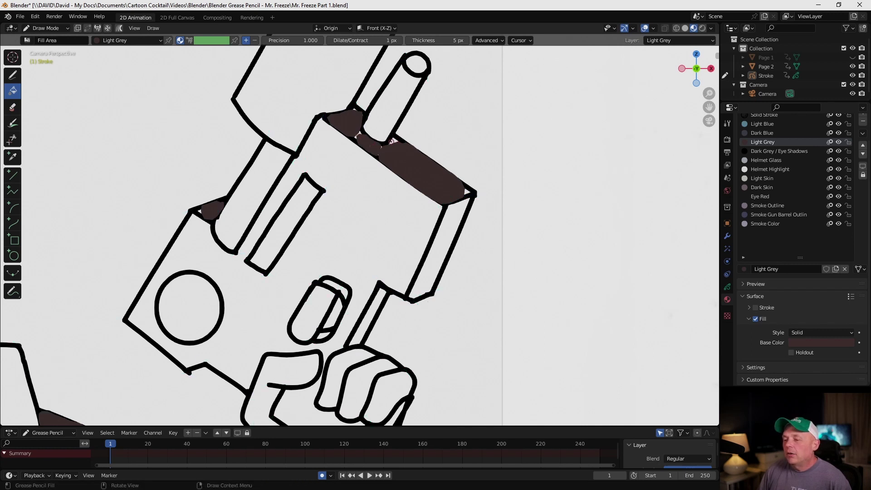
click(391, 141)
click(394, 139)
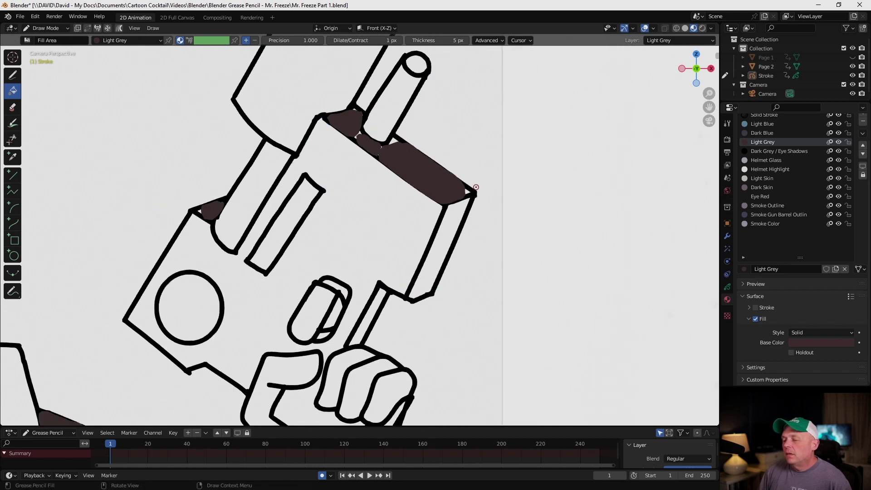
Set the Pencil radius to 2 px and draw Light Grey patches over the unfilled gaps in the gun's top face.
scroll(392, 146, down, 2)
scroll(365, 147, up, 3)
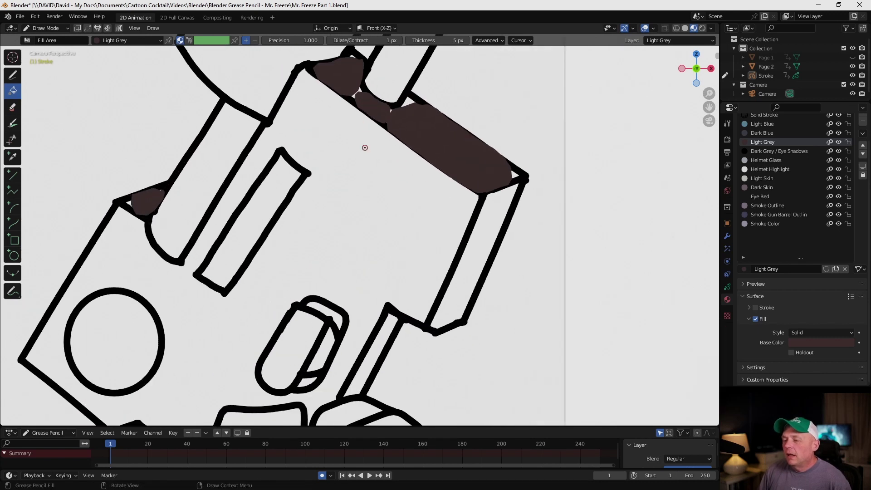
shift+middle_drag(361, 146, 362, 204)
scroll(362, 204, up, 5)
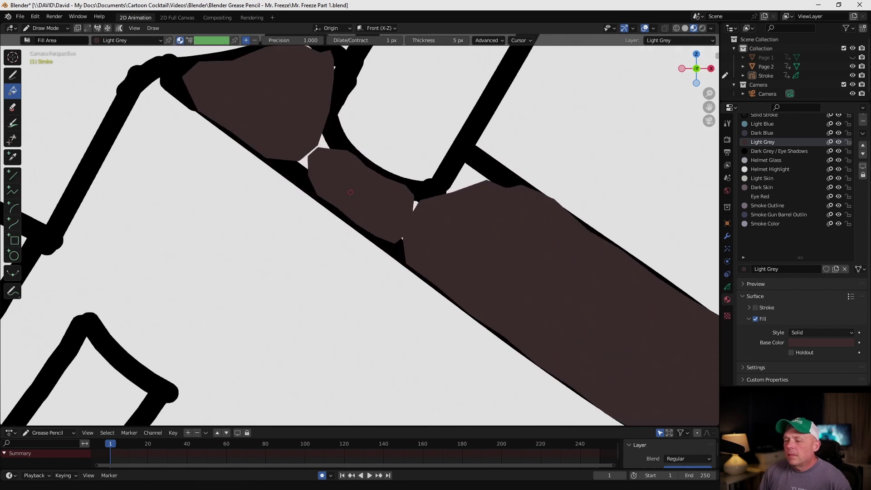
click(13, 75)
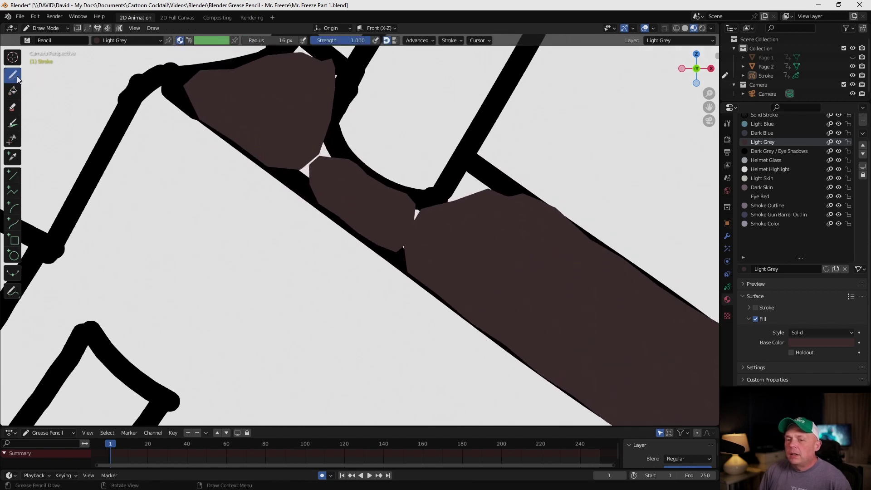
key(f)
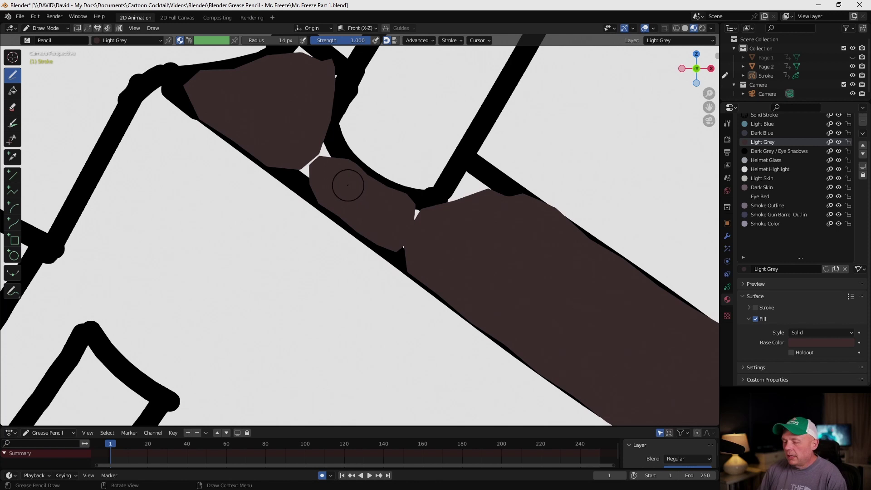
click(338, 178)
mouse_move(331, 151)
mouse_down()
mouse_move(323, 136)
mouse_move(317, 157)
mouse_move(286, 176)
mouse_move(329, 207)
mouse_up()
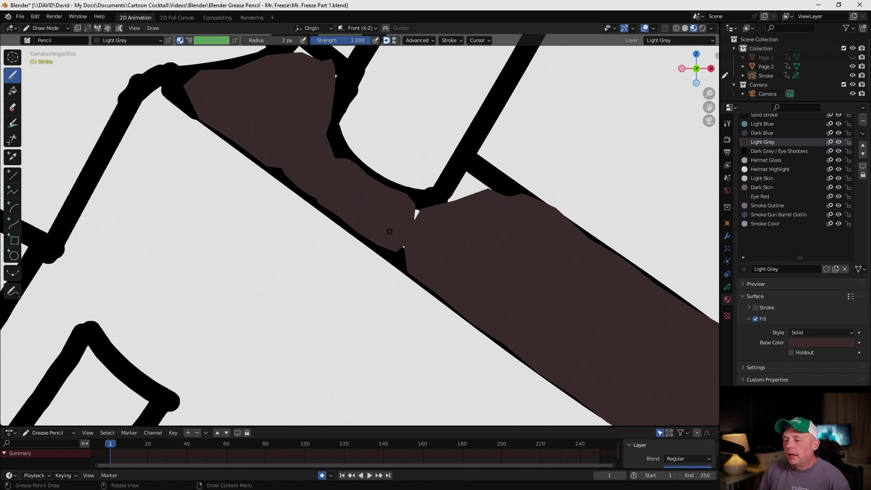
mouse_move(529, 203)
mouse_down()
mouse_move(480, 168)
mouse_move(413, 202)
mouse_up()
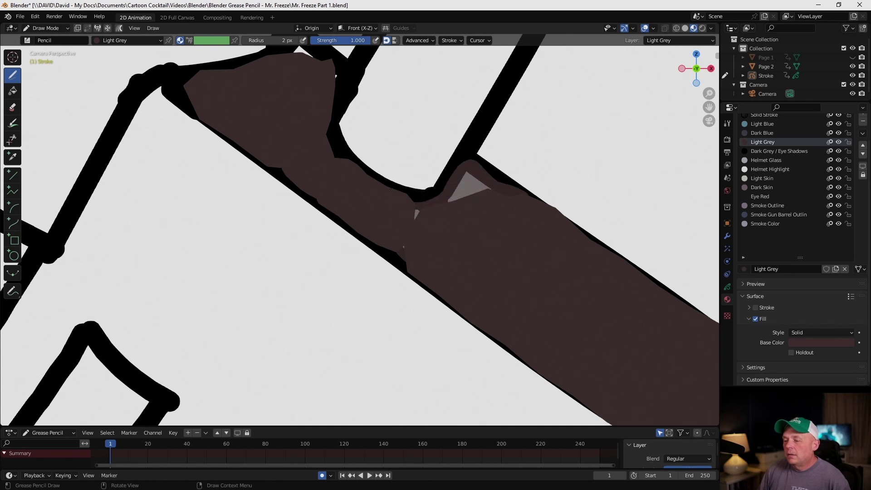
scroll(395, 205, down, 3)
mouse_move(313, 135)
mouse_down()
mouse_move(319, 119)
mouse_move(352, 136)
mouse_move(330, 153)
mouse_up()
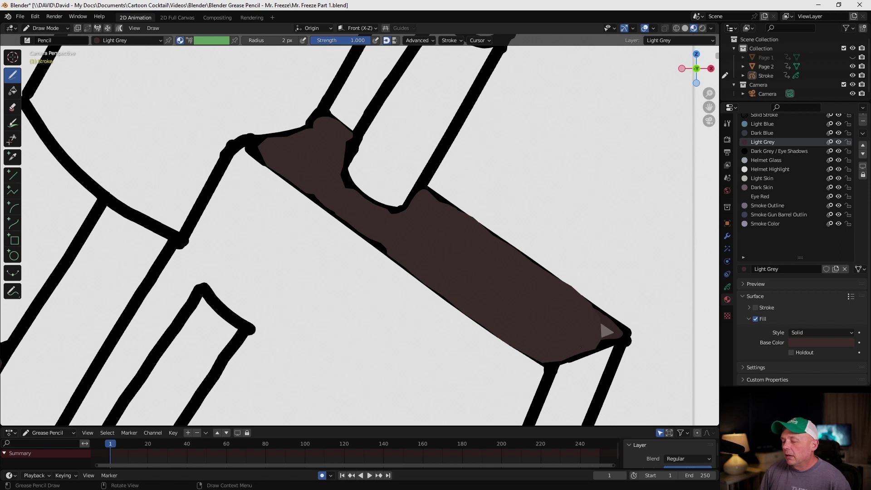
Draw Light Grey patches over the unfilled edges of the gun's small rear corner.
scroll(521, 302, down, 5)
scroll(410, 267, down, 2)
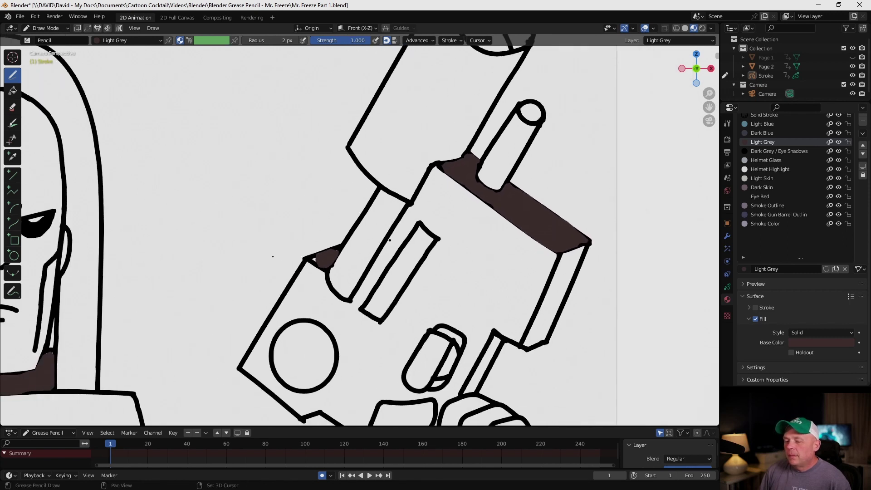
scroll(258, 295, up, 4)
scroll(258, 295, up, 1)
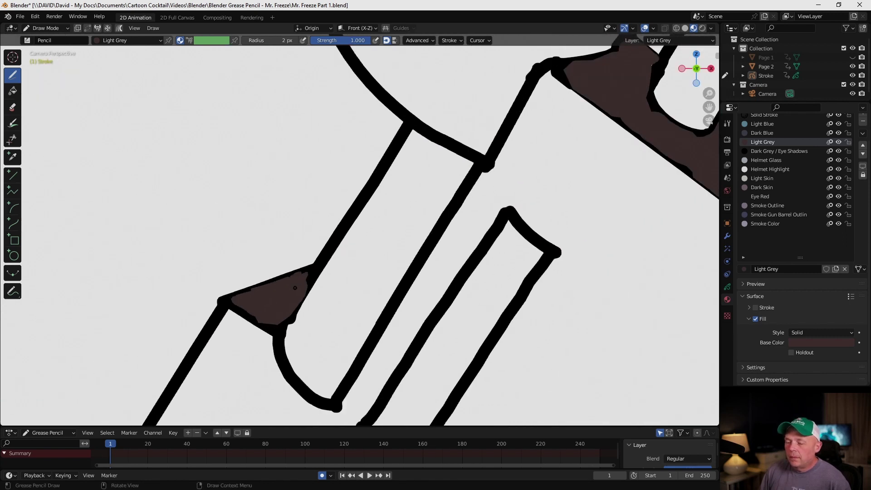
Fill the gun's narrow front face, the long slot and the strip above the fingers with Light Grey using the Fill tool.
scroll(485, 335, down, 8)
scroll(484, 335, up, 6)
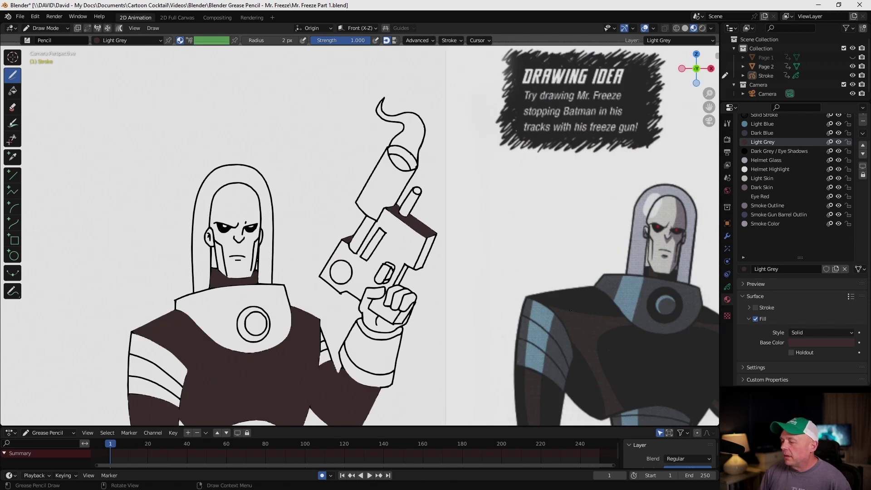
scroll(346, 295, up, 1)
mouse_move(552, 297)
shift+mouse_down()
mouse_move(346, 295)
mouse_move(98, 274)
shift+mouse_up()
scroll(97, 274, down, 2)
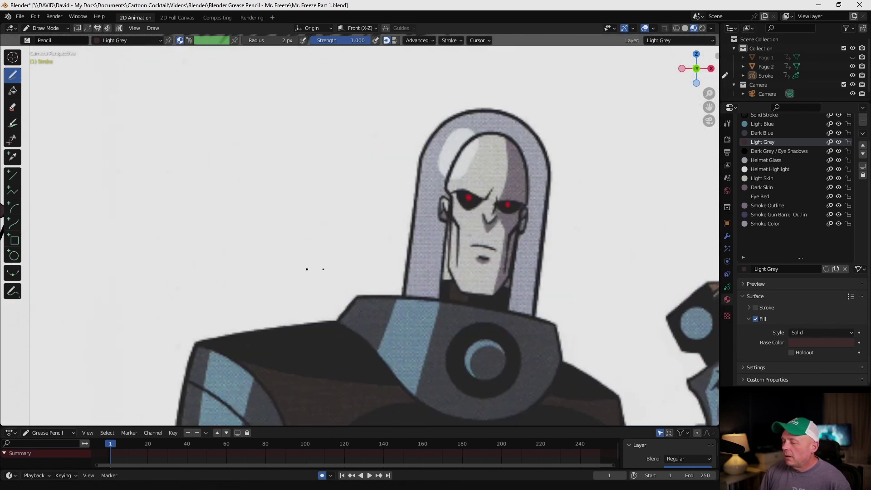
shift+middle_drag(311, 268, 606, 274)
scroll(295, 237, up, 3)
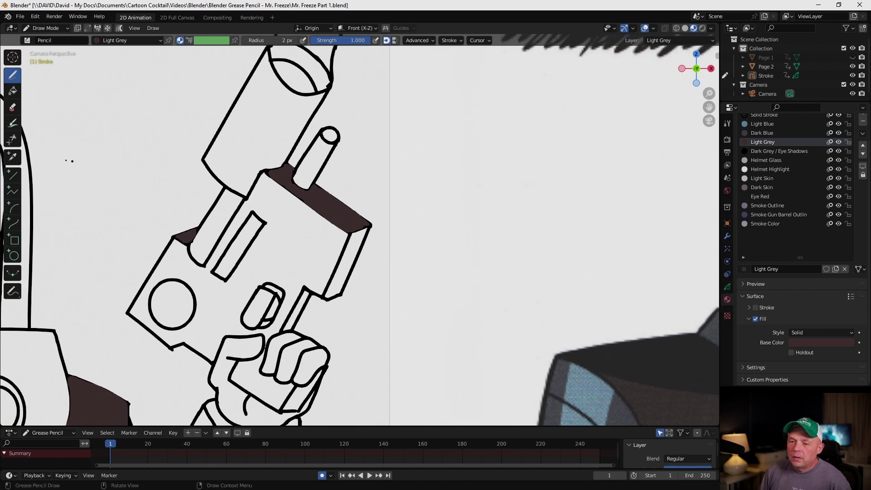
click(13, 91)
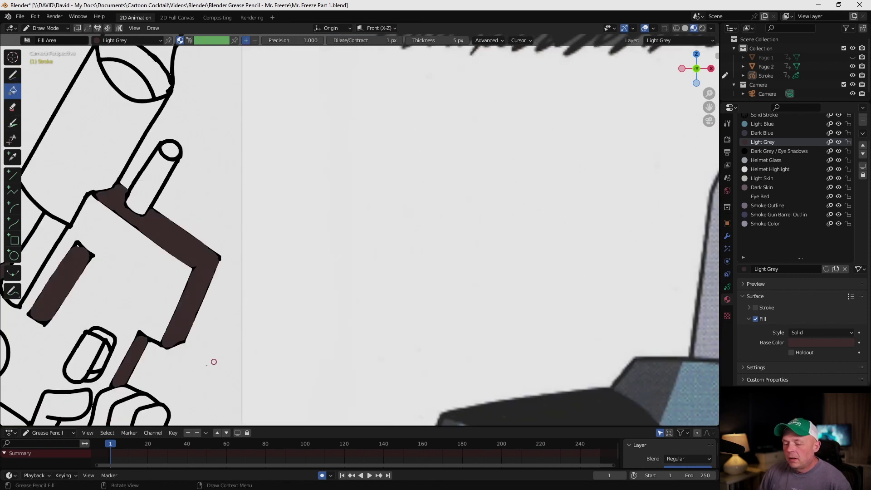
Fill the gap in the gun's grip beside the little finger with Light Grey, then patch the remaining sliver with the Pencil.
shift+middle_drag(213, 361, 291, 120)
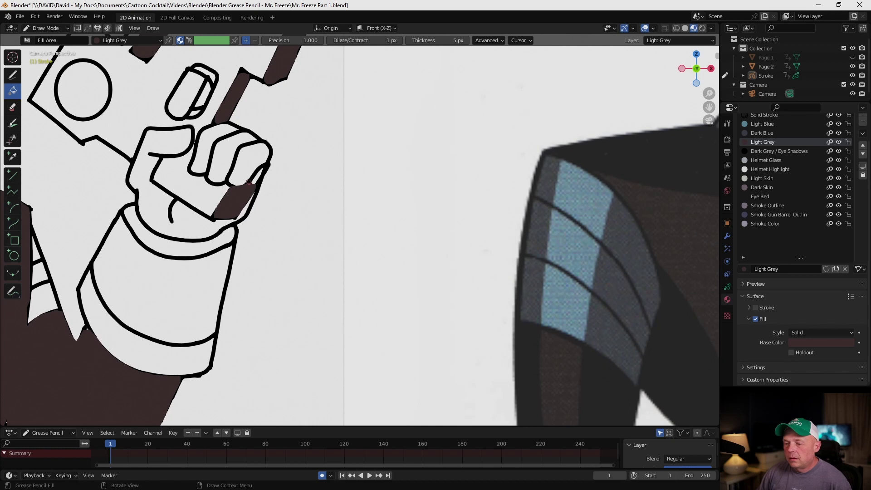
click(256, 178)
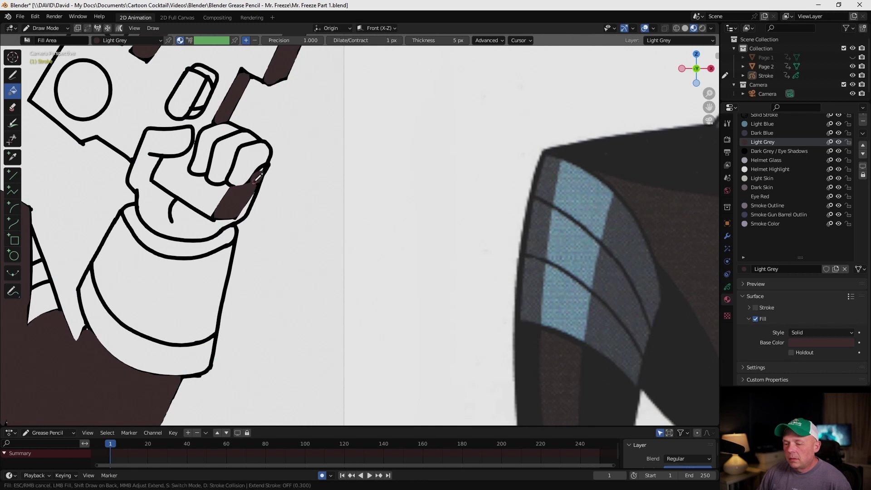
click(13, 75)
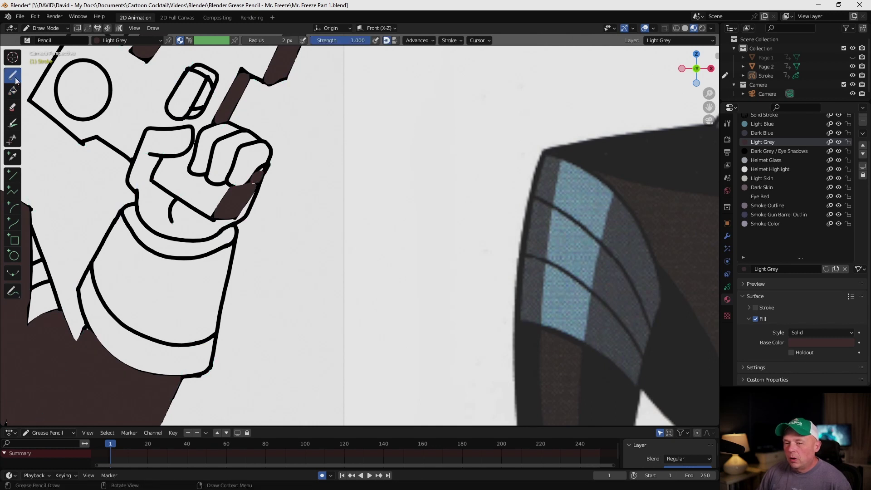
scroll(272, 192, up, 5)
shift+middle_drag(167, 163, 275, 249)
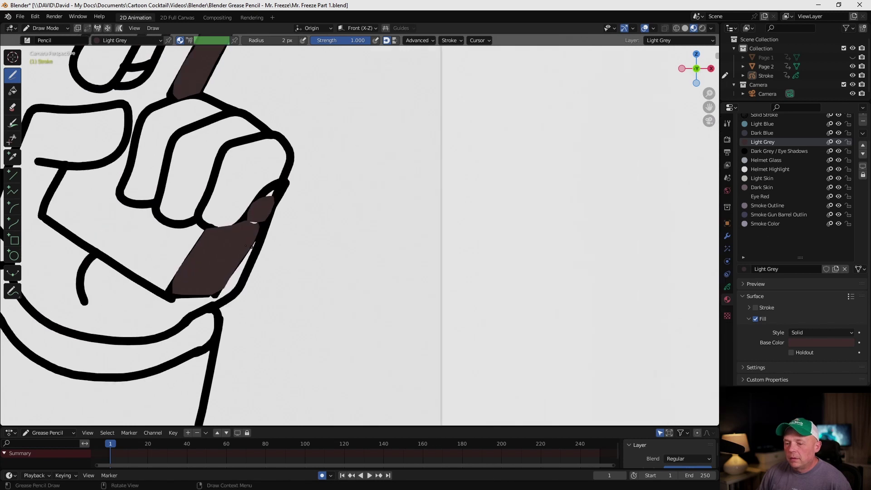
mouse_move(253, 221)
mouse_down()
mouse_move(271, 187)
mouse_move(280, 191)
mouse_move(263, 220)
mouse_up()
scroll(272, 192, down, 5)
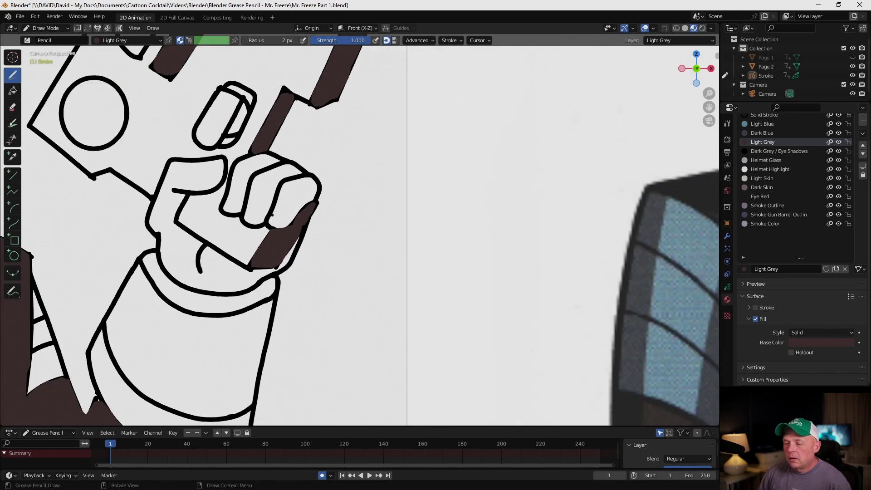
Duplicate the Final layer, rename the copy Overlay and move it above the Light Grey layer.
click(726, 288)
click(768, 152)
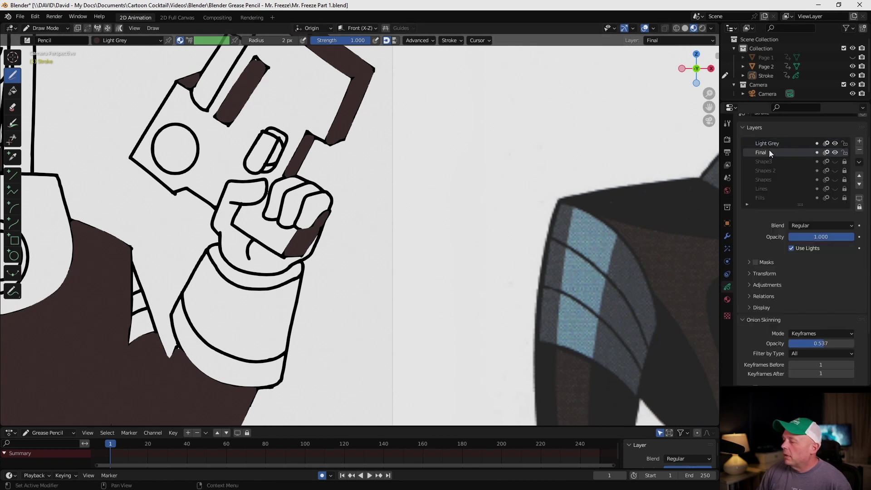
click(859, 162)
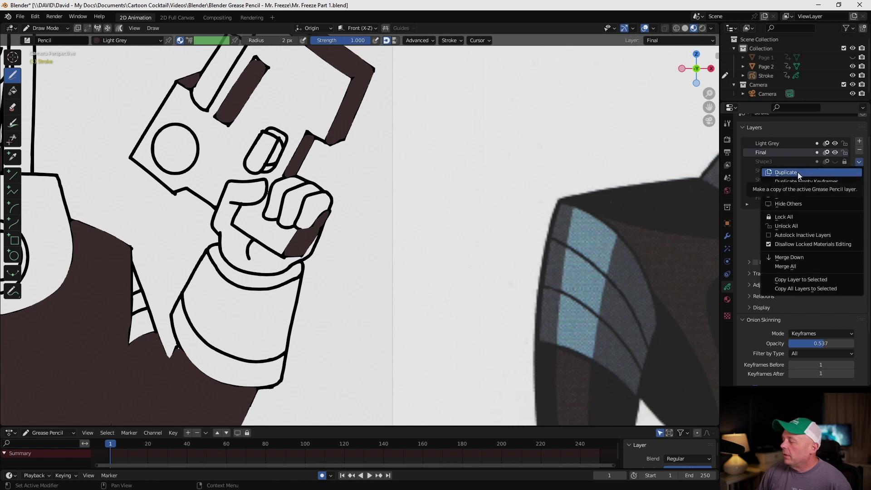
click(797, 173)
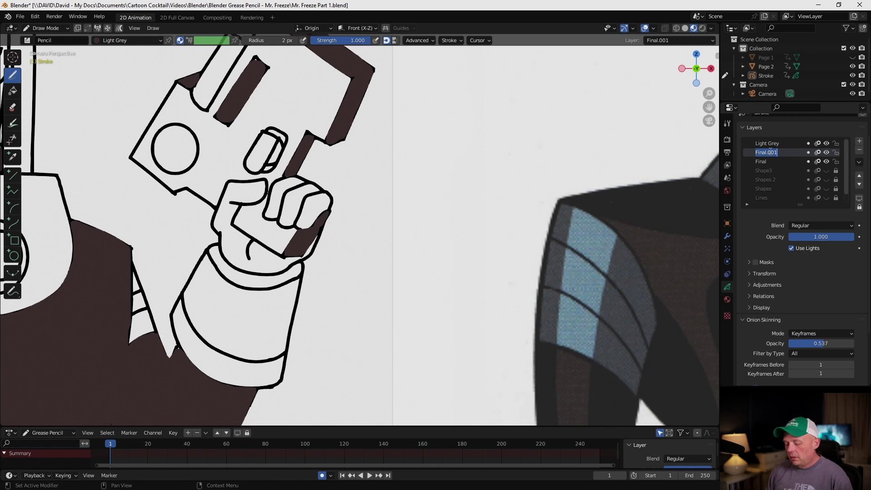
text(Overlay)
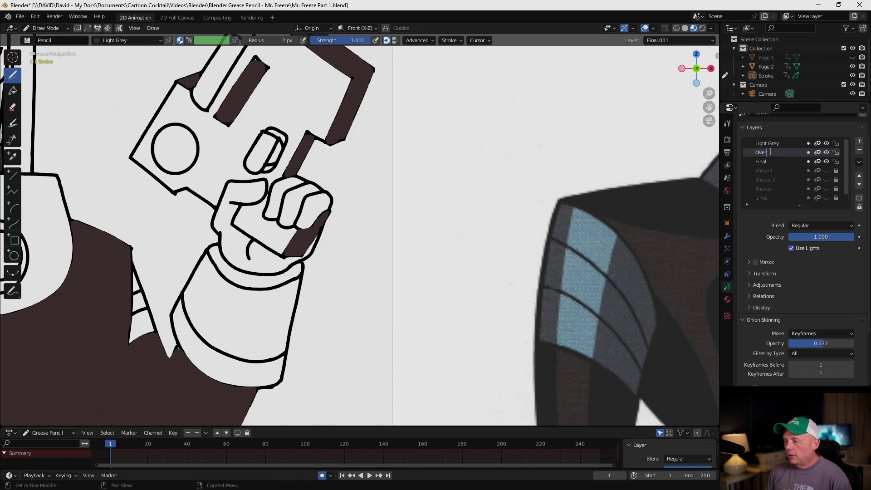
key(Return)
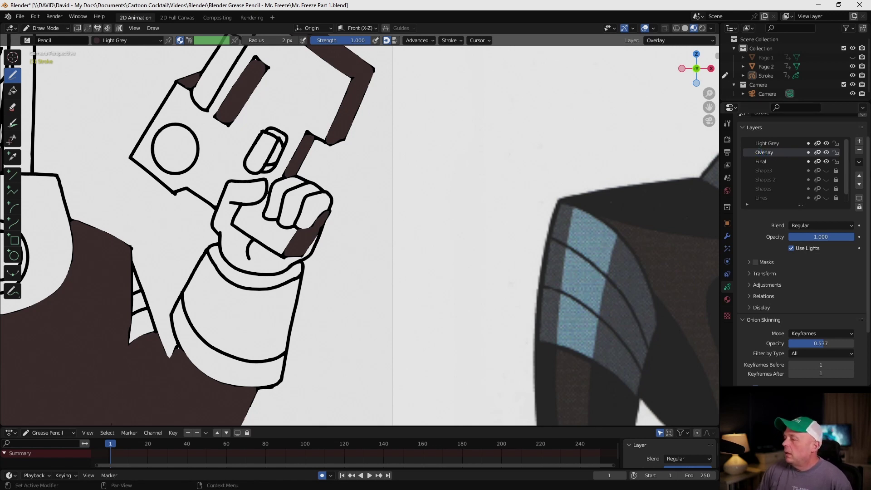
click(860, 176)
On the Light Grey layer, patch the unfilled gap at the upper end of the gun's long slot with the Pencil.
scroll(246, 110, down, 2)
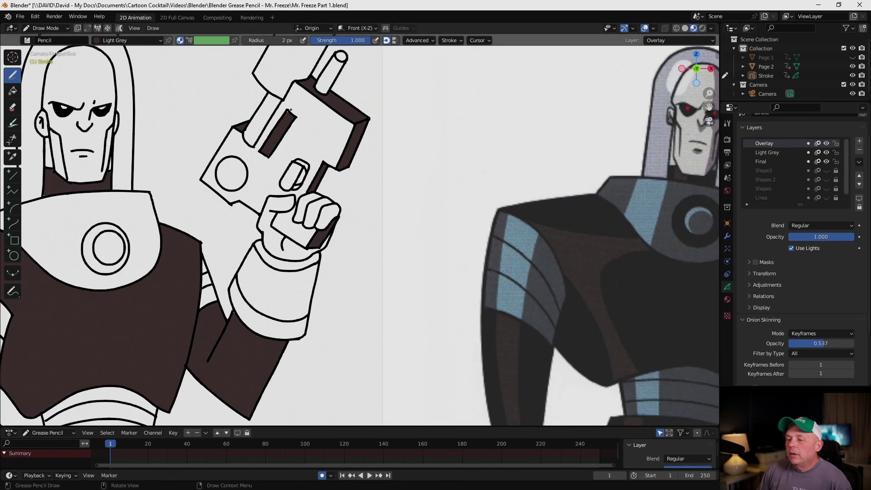
scroll(290, 109, up, 3)
shift+middle_drag(181, 113, 403, 245)
scroll(400, 223, up, 2)
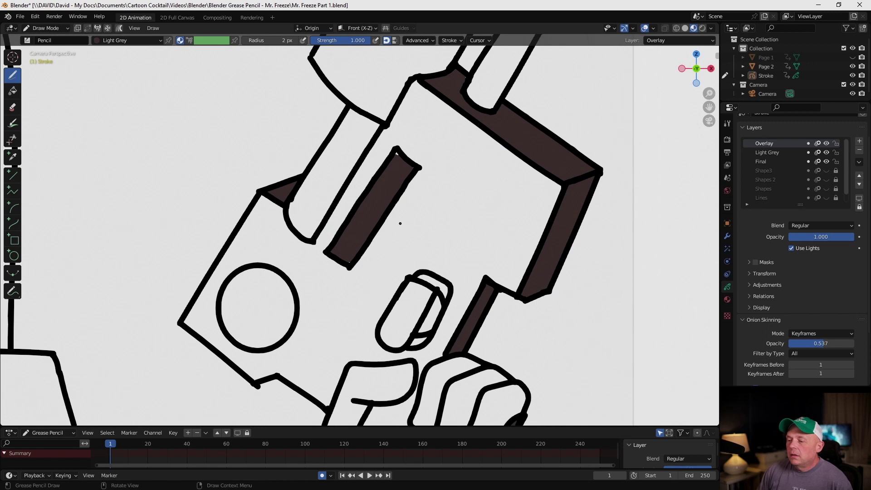
scroll(375, 206, up, 1)
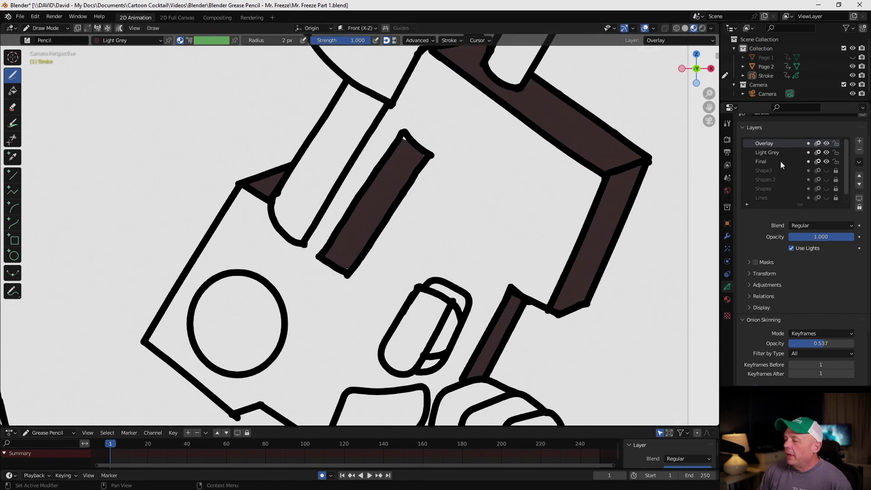
click(767, 152)
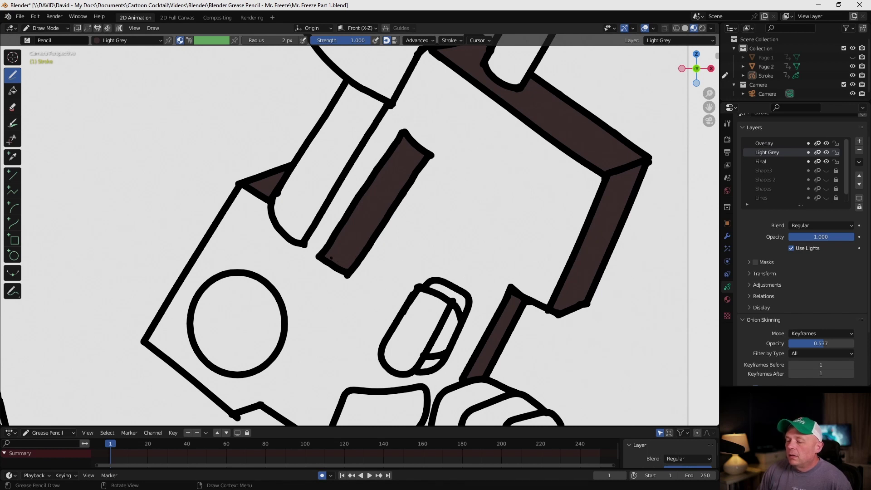
Add a new layer named Light Blue between the Overlay and Light Grey layers.
scroll(421, 200, down, 6)
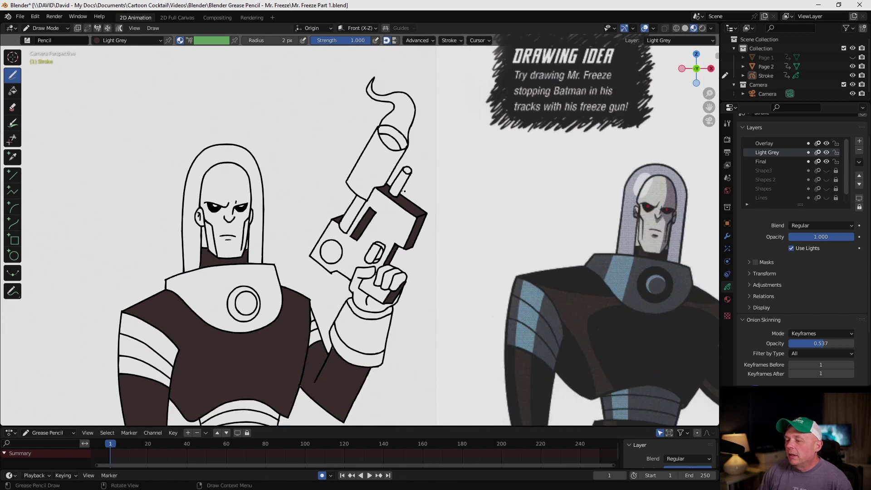
scroll(407, 192, down, 1)
shift+middle_drag(316, 306, 379, 200)
scroll(379, 200, up, 1)
scroll(377, 200, down, 4)
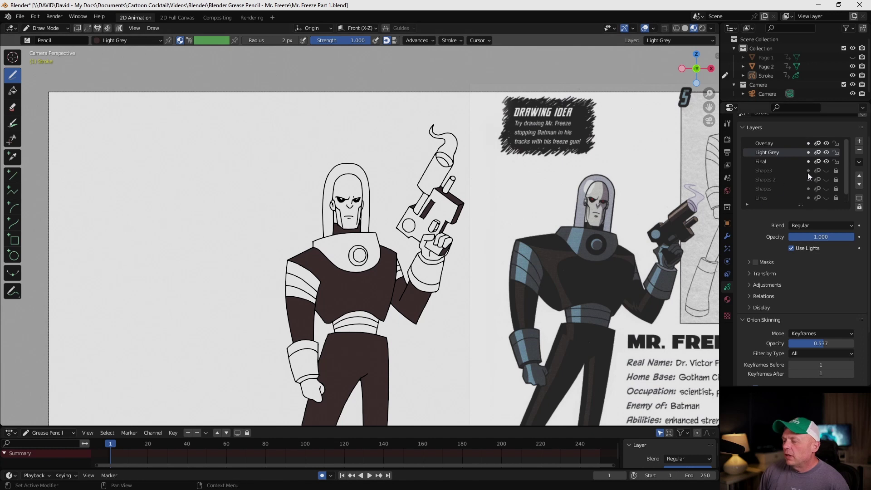
click(859, 142)
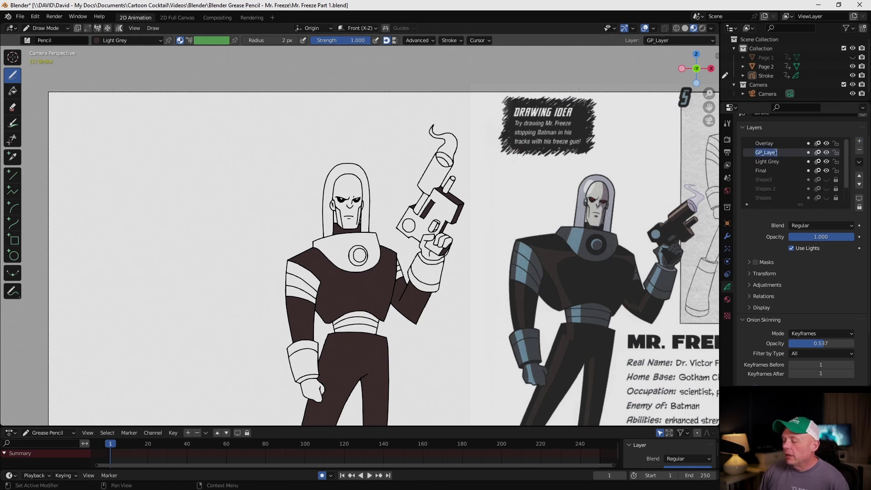
text(Light Blue)
key(Return)
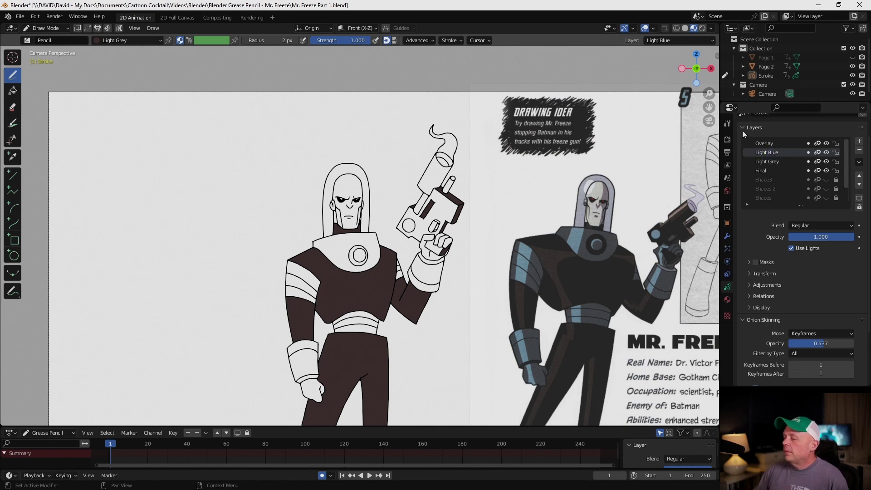
Make Light Blue the active material for drawing.
click(727, 300)
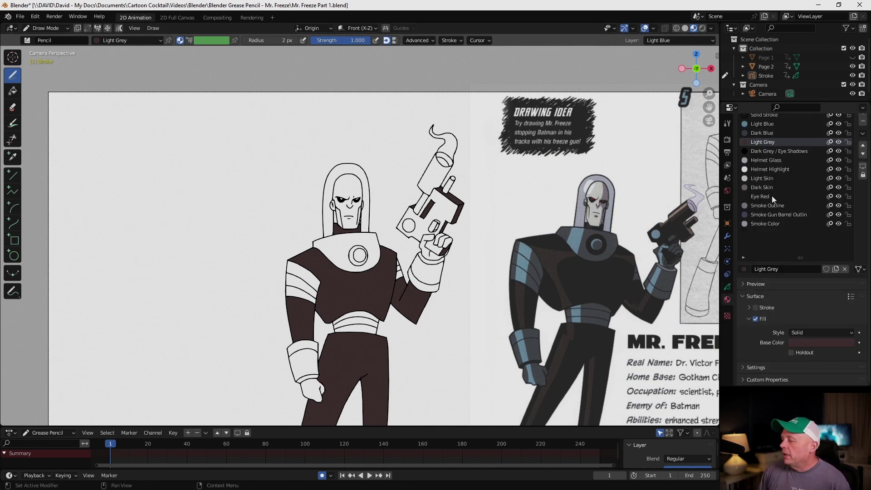
click(763, 125)
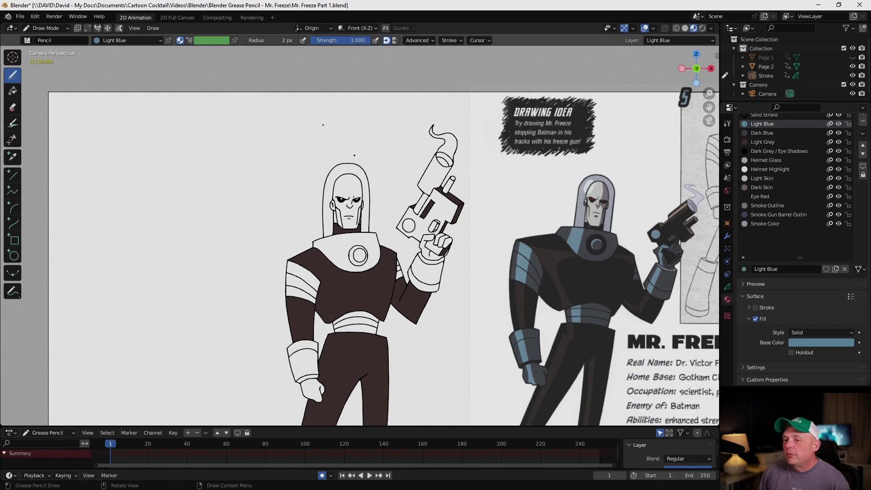
click(150, 41)
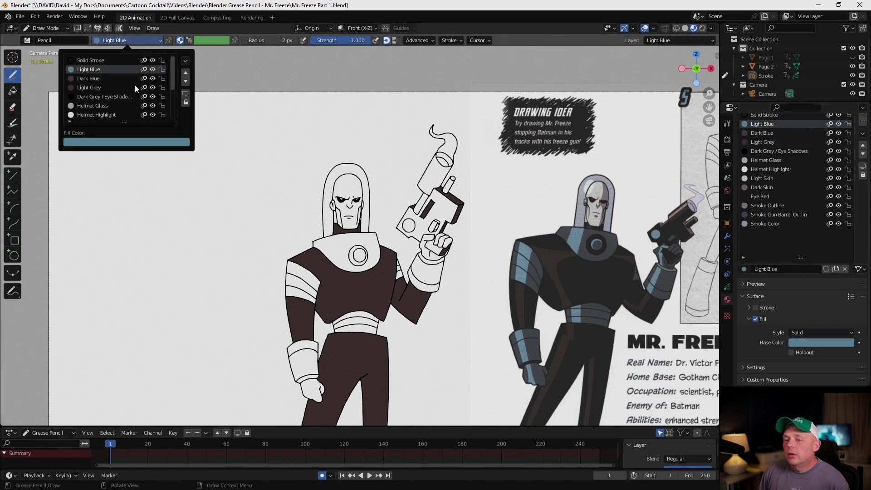
scroll(134, 85, down, 1)
scroll(132, 79, up, 1)
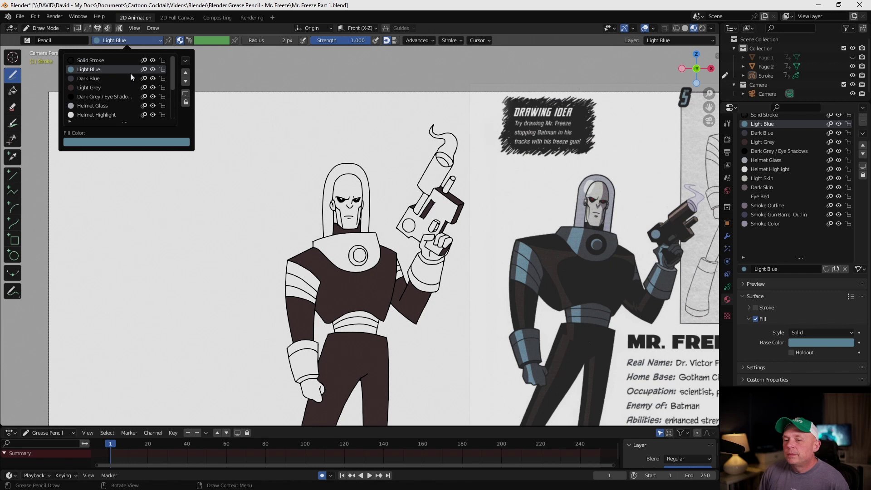
click(94, 70)
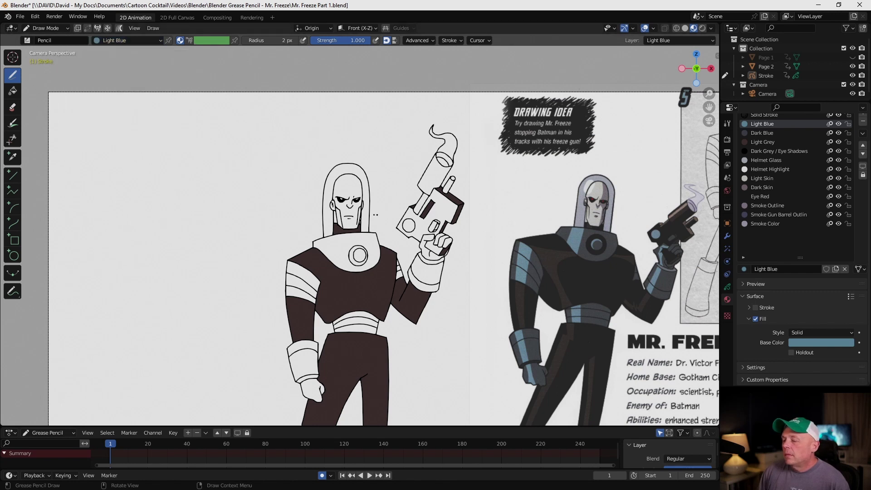
Fill the chest collar and the shoulder bands of the lowered arm with Light Blue using the Fill tool.
scroll(374, 215, up, 3)
click(13, 90)
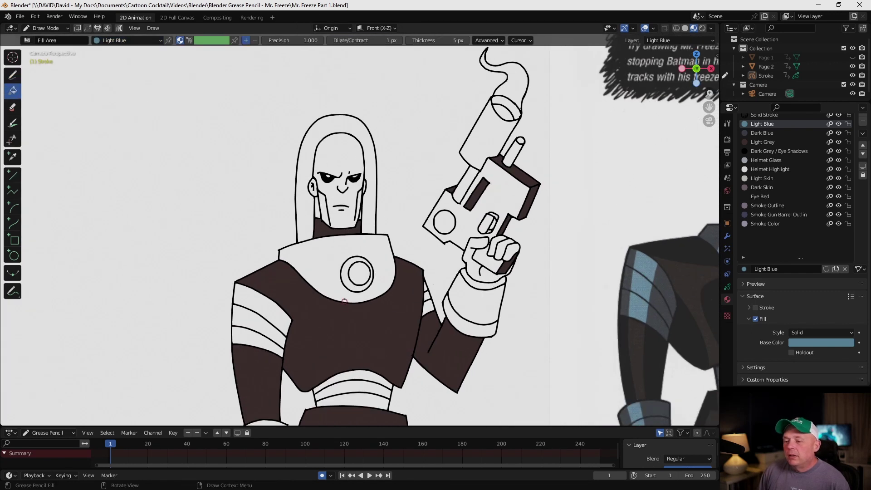
click(333, 259)
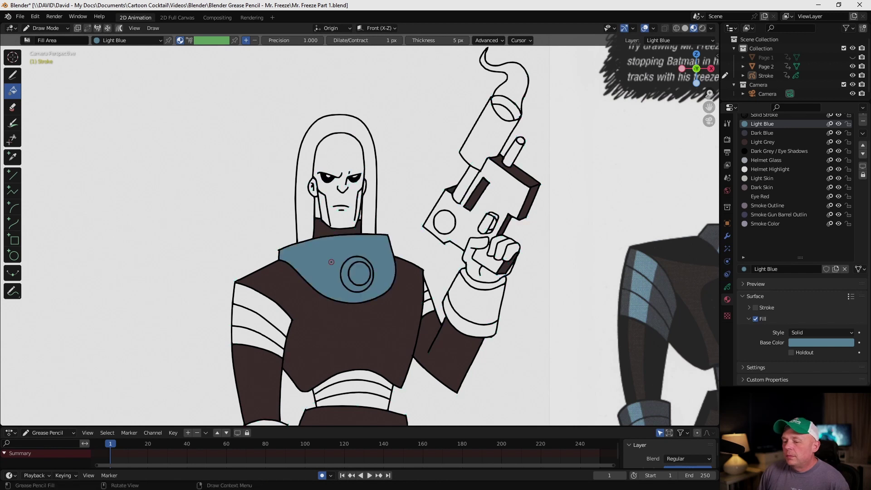
scroll(397, 273, down, 2)
click(293, 282)
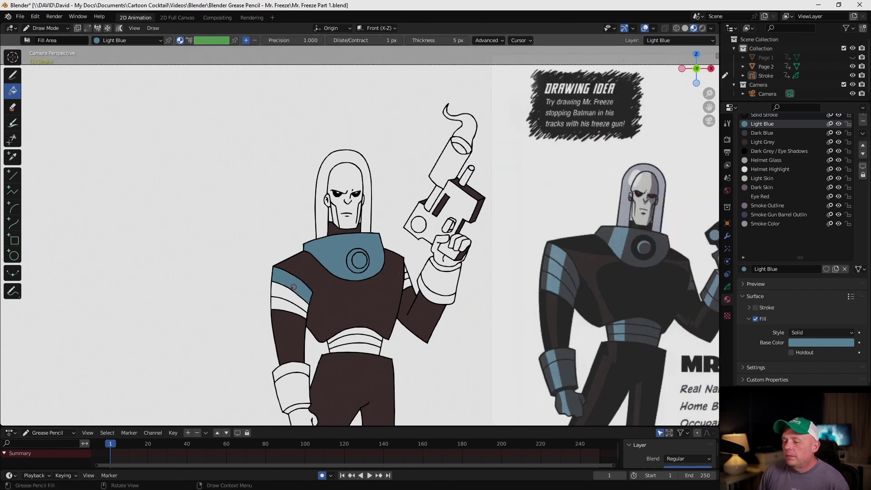
click(289, 296)
Fill the waist bands, the lowered arm's cuff and glove, and the raised arm's cuff and hand with Light Blue.
shift+middle_drag(312, 331, 285, 254)
click(328, 263)
click(271, 291)
click(274, 344)
click(408, 219)
click(408, 204)
click(419, 191)
click(414, 178)
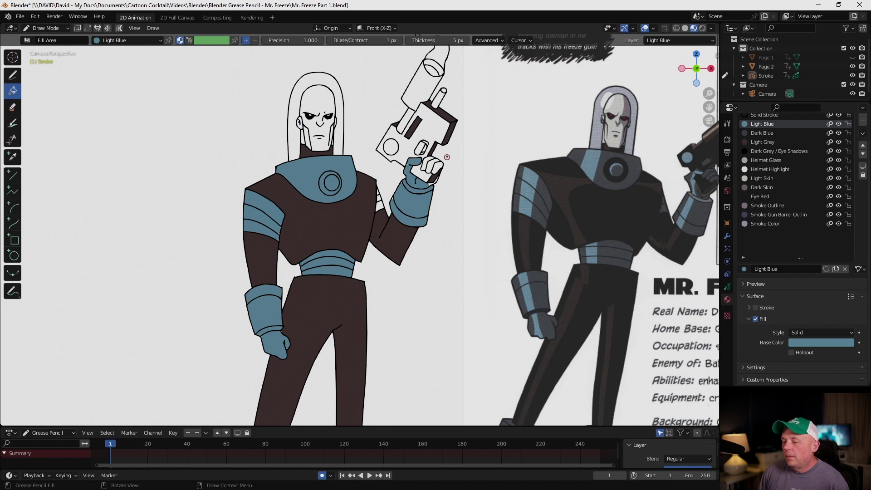
Fill the remaining fingers of the gun hand and the small bands on the raised upper arm with Light Blue.
scroll(447, 157, up, 7)
shift+middle_drag(447, 157, 394, 263)
click(611, 89)
click(640, 93)
click(387, 201)
click(391, 224)
click(392, 252)
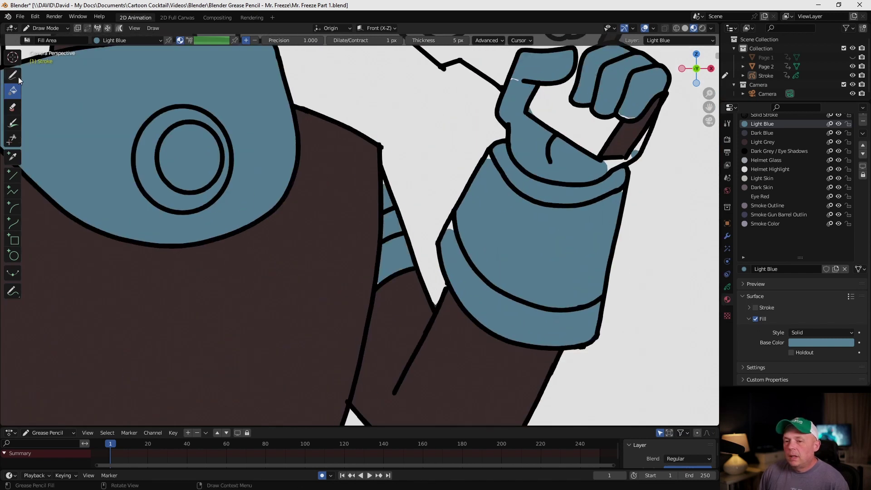
Switch to the Pencil and patch the gaps around the lowered glove with Light Grey on the Light Grey layer.
click(19, 78)
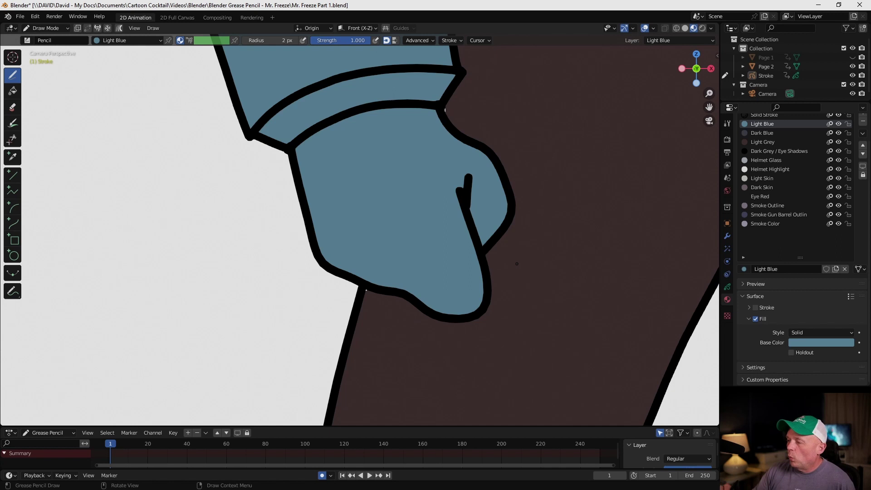
click(766, 142)
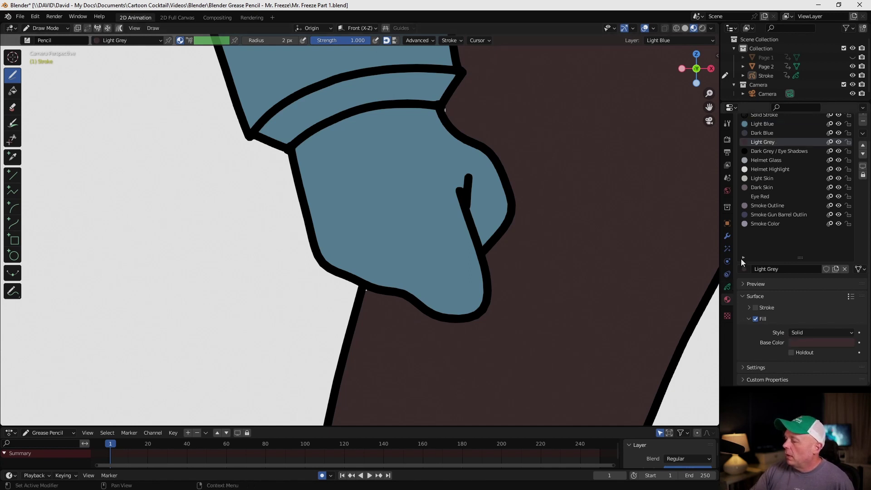
click(727, 287)
click(776, 162)
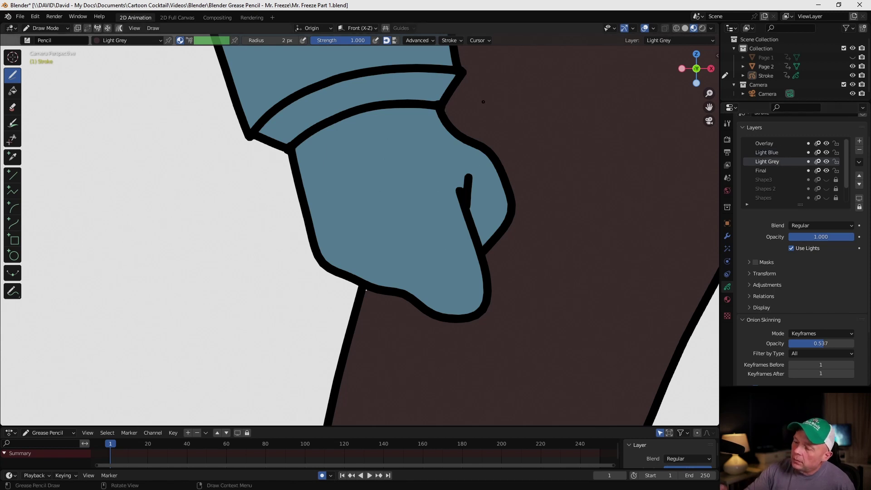
Return to the Light Blue layer and material, and fill both boots with Light Blue using the Fill tool.
click(769, 152)
click(727, 299)
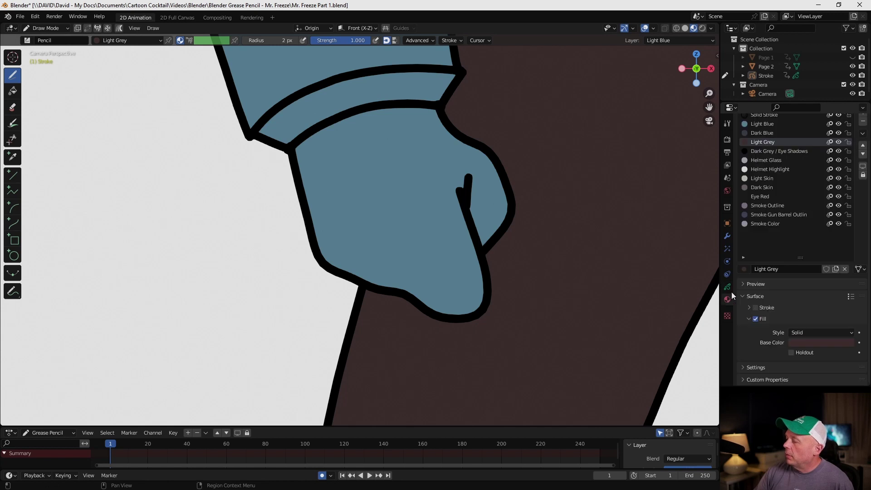
click(776, 126)
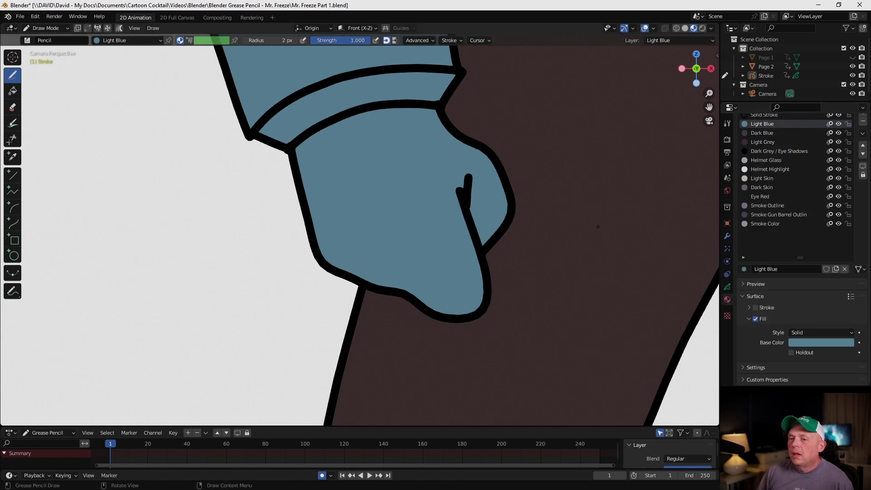
scroll(516, 255, down, 7)
shift+middle_drag(490, 285, 529, 150)
mouse_move(491, 303)
shift+middle_down()
mouse_move(495, 144)
mouse_move(480, 120)
shift+middle_up()
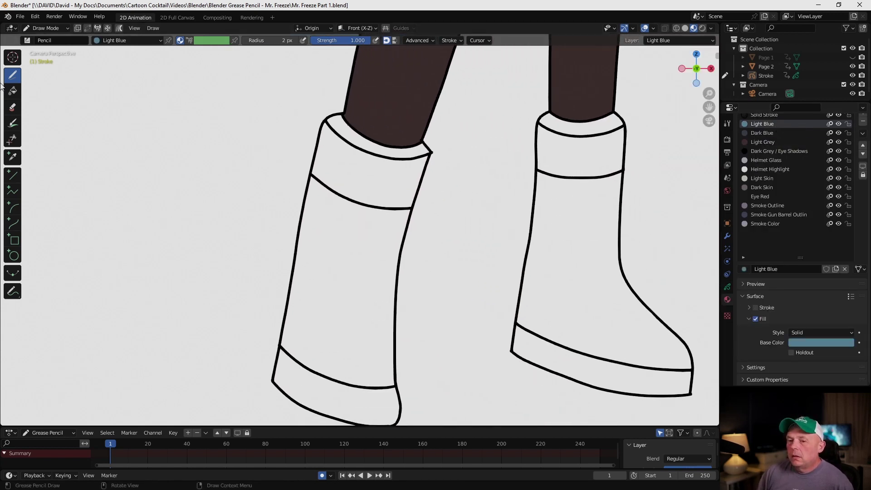
click(13, 91)
scroll(375, 173, down, 2)
click(375, 172)
click(533, 331)
Inspect the Light Blue fills on both boots and the lowered glove for gaps.
scroll(327, 208, up, 5)
key(d)
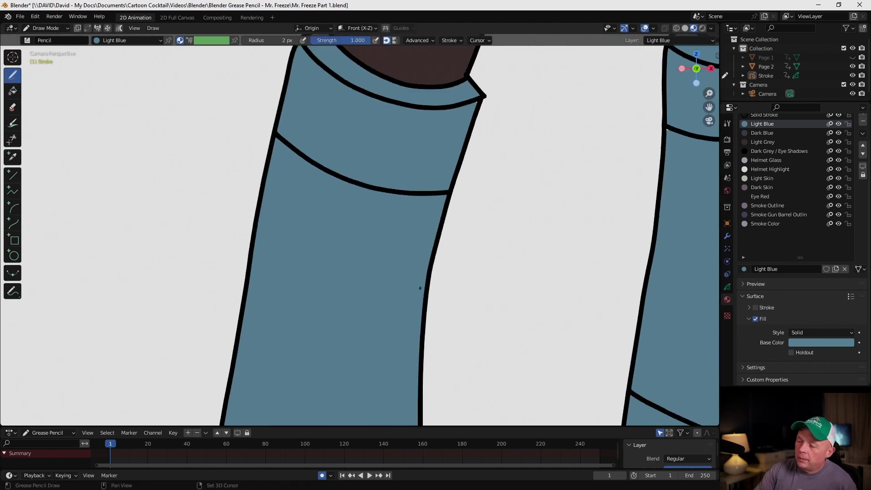
shift+middle_drag(449, 408, 449, 188)
shift+middle_drag(585, 188, 245, 340)
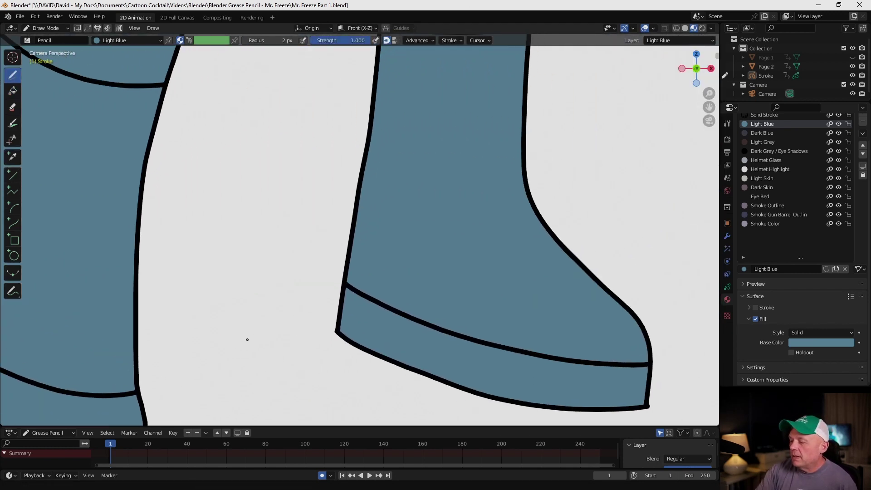
shift+middle_drag(515, 146, 515, 325)
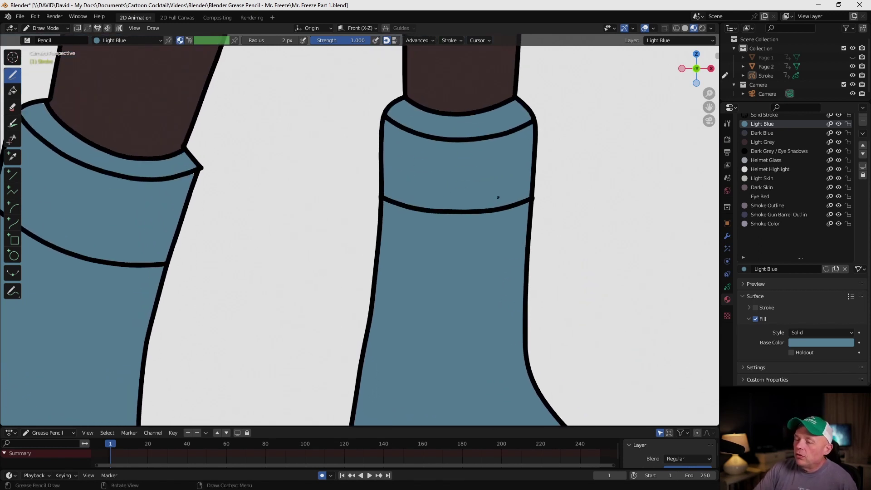
shift+middle_drag(550, 169, 454, 467)
mouse_move(540, 159)
shift+middle_down()
mouse_move(532, 396)
mouse_move(543, 404)
shift+middle_up()
scroll(542, 404, down, 6)
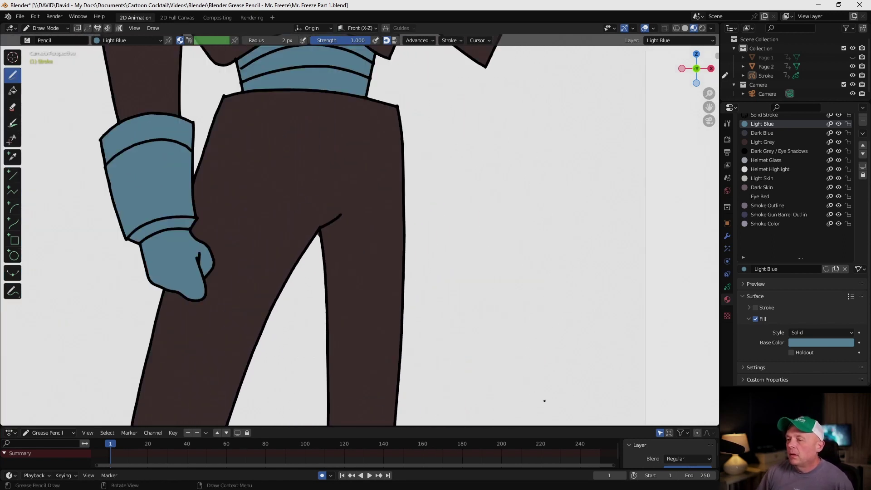
scroll(476, 170, down, 1)
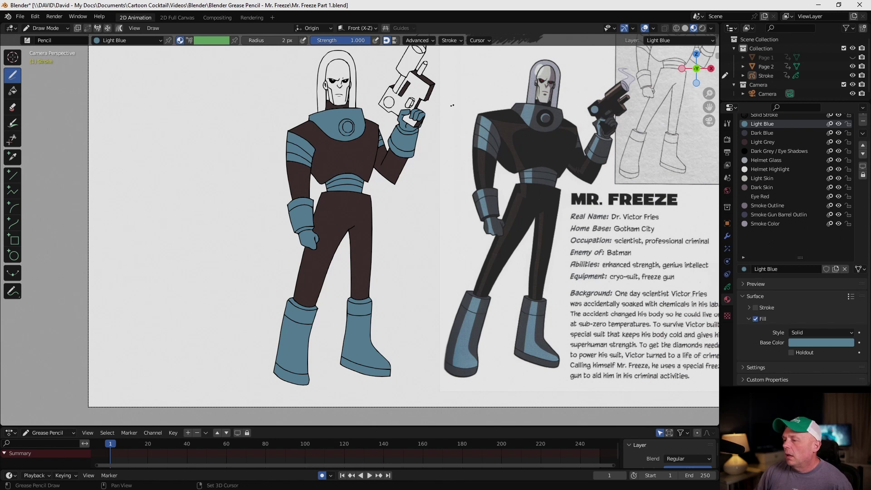
Add a new grease pencil layer named Light Skin directly beneath the Overlay layer.
shift+middle_drag(535, 118, 481, 255)
scroll(242, 226, up, 4)
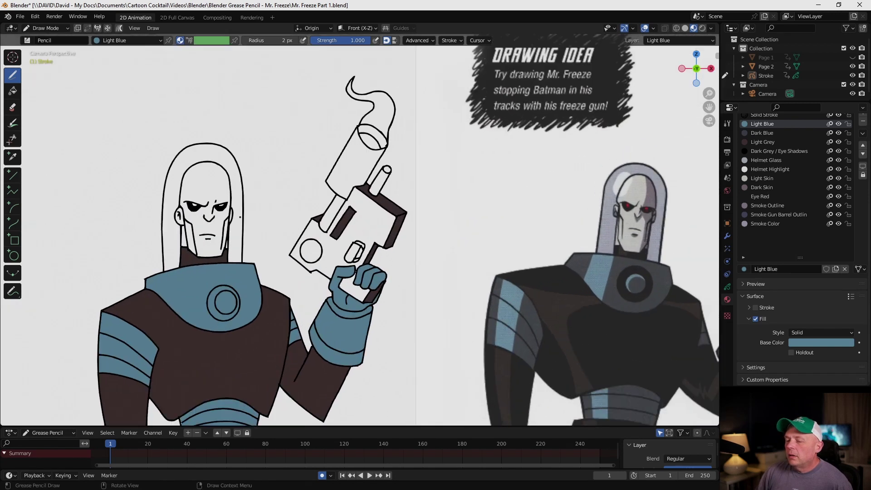
scroll(240, 216, up, 2)
shift+middle_drag(240, 216, 386, 224)
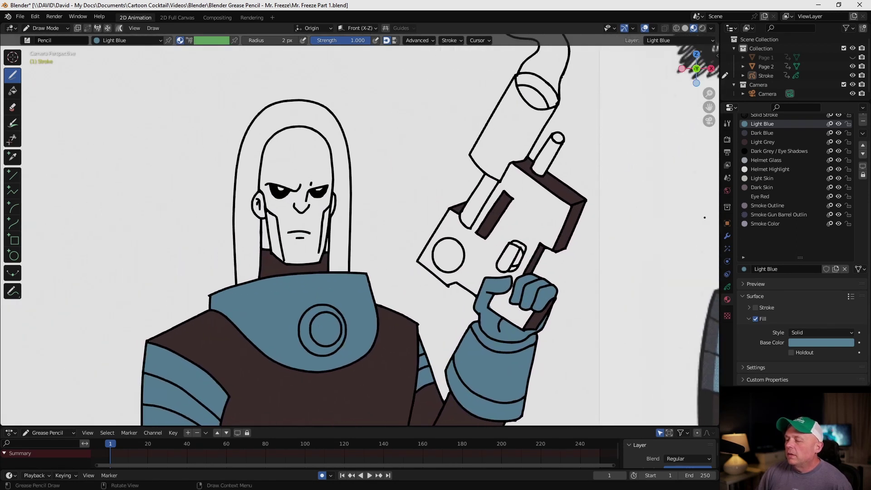
click(726, 287)
click(859, 142)
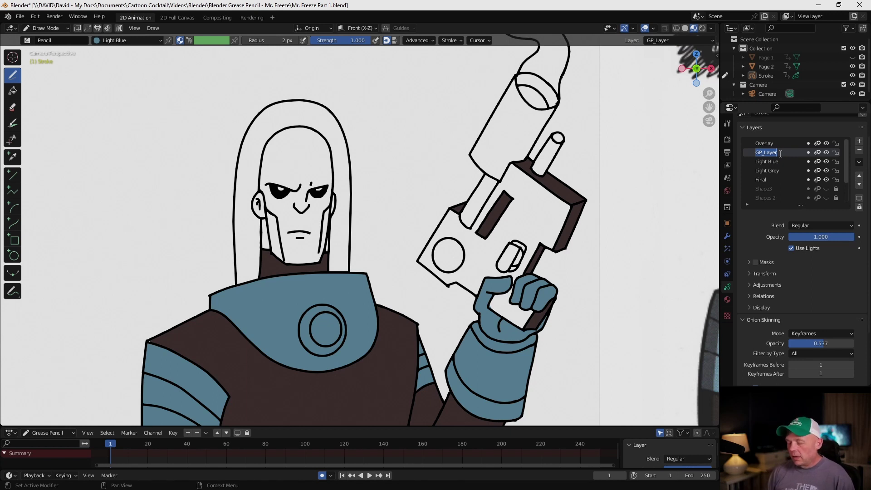
text(Light Skin)
key(Return)
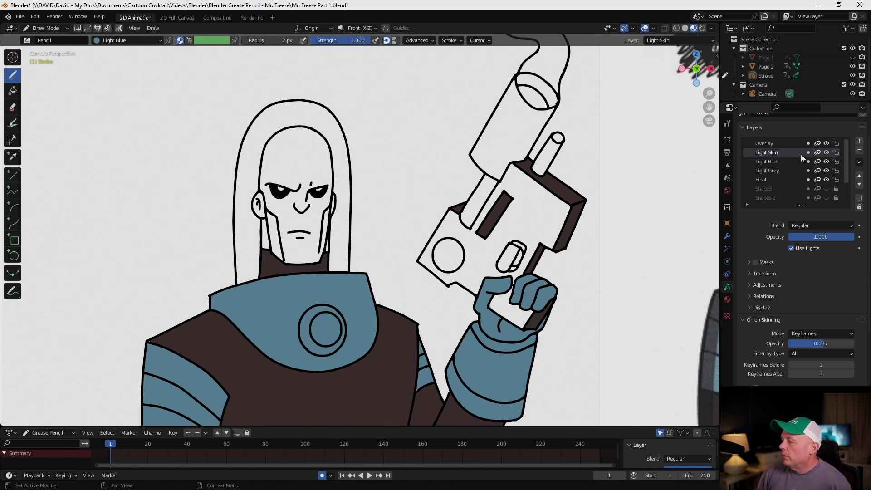
Fill the face and ear areas with the Light Skin material using the Fill tool.
click(727, 299)
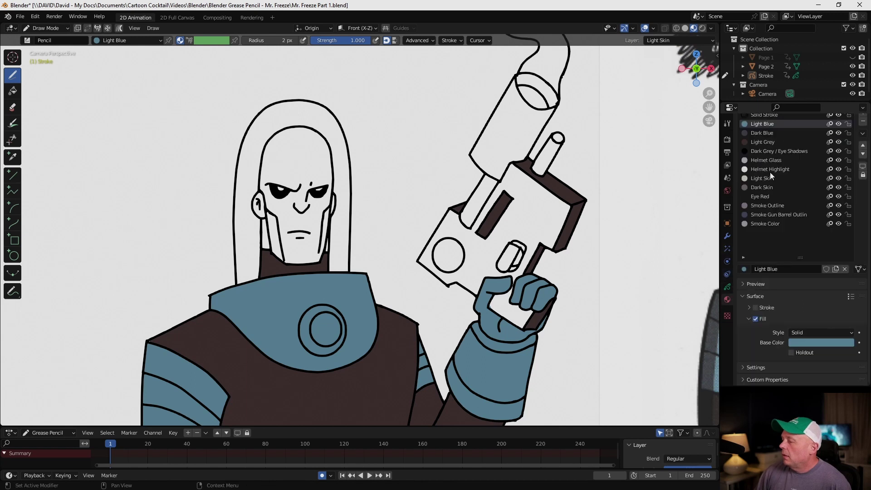
click(771, 178)
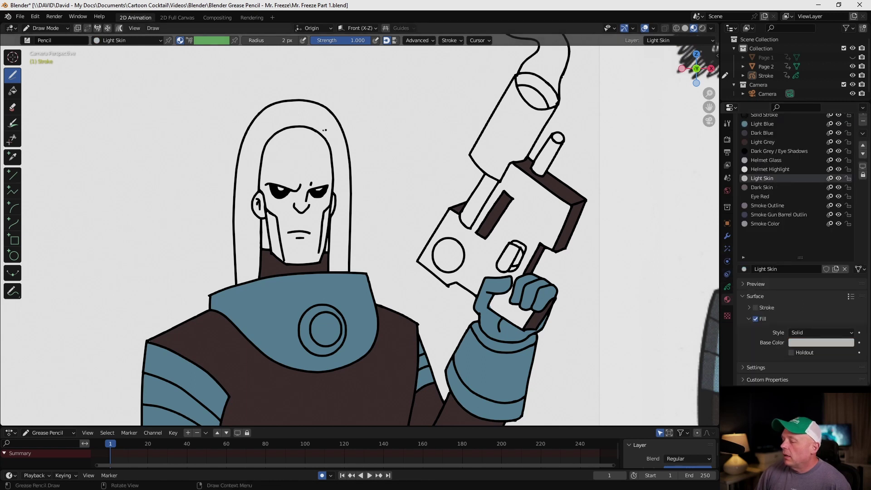
scroll(228, 114, up, 4)
click(13, 91)
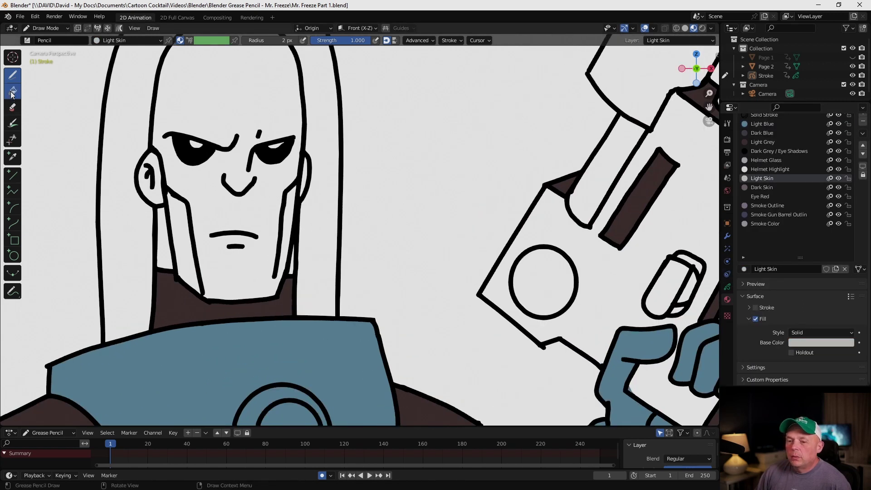
click(235, 103)
click(291, 206)
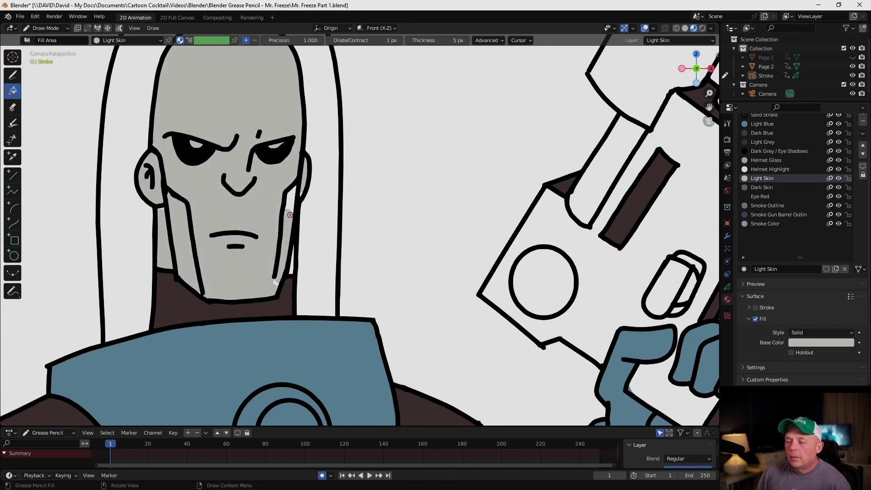
Patch the unfilled gaps at the cheek and jaw with the Pencil in Light Skin.
scroll(290, 257, up, 2)
click(17, 76)
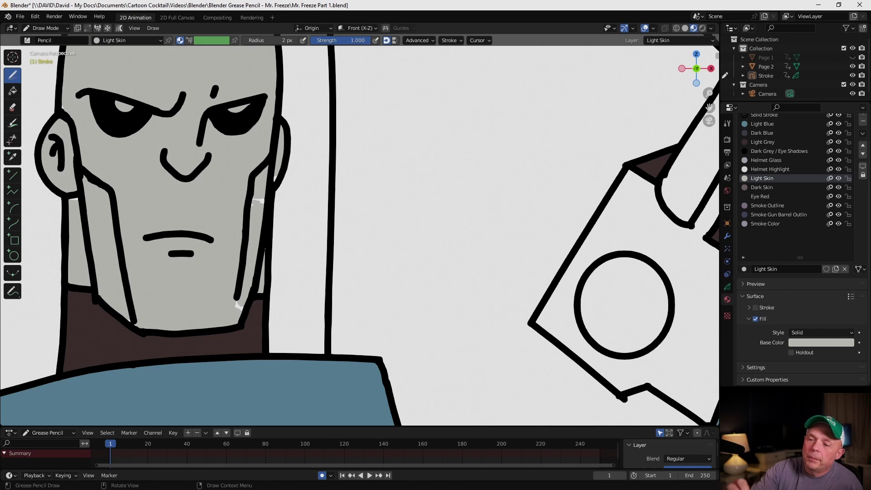
click(237, 304)
click(258, 200)
key(Home)
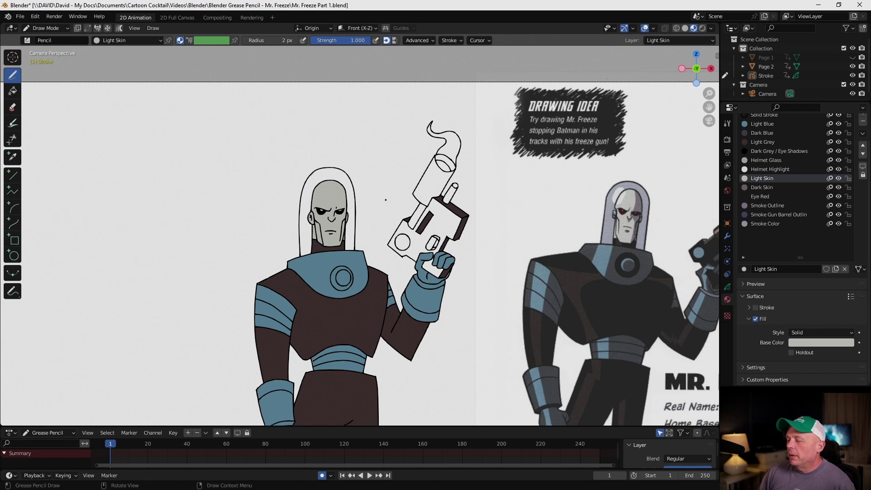
Save the file and add a new layer named Dark Grey directly beneath the Overlay layer.
scroll(585, 299, up, 2)
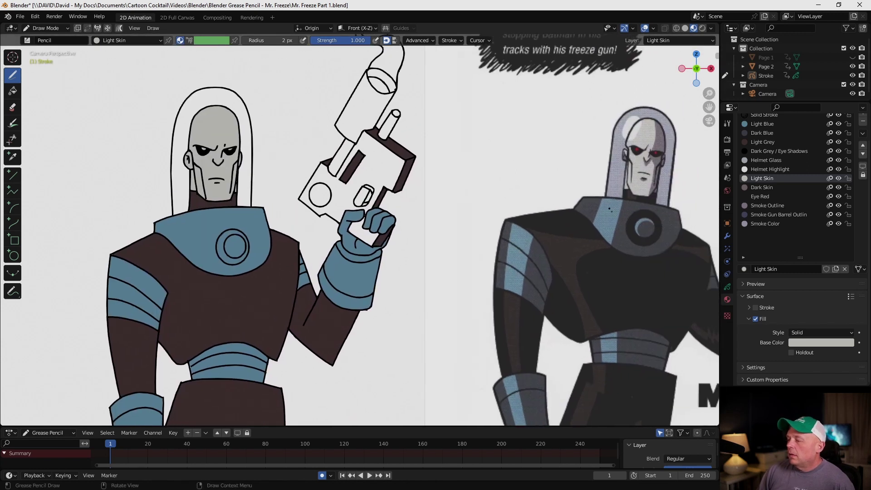
click(727, 287)
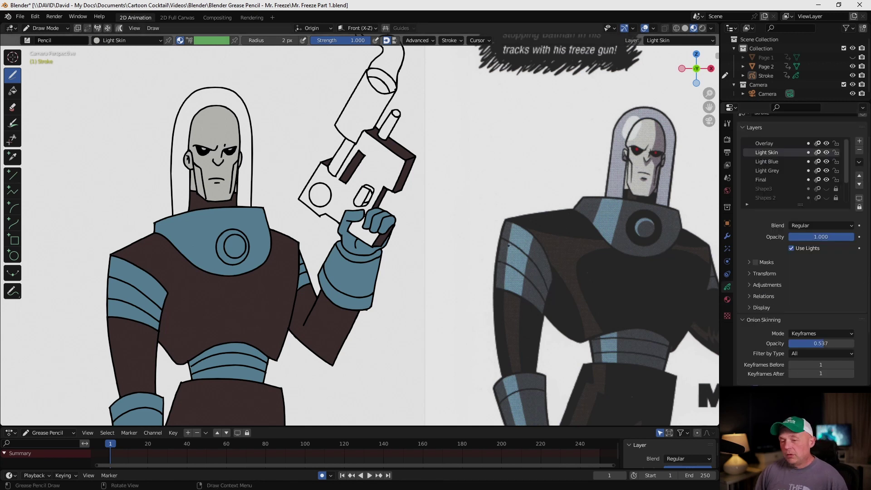
key(ctrl+s)
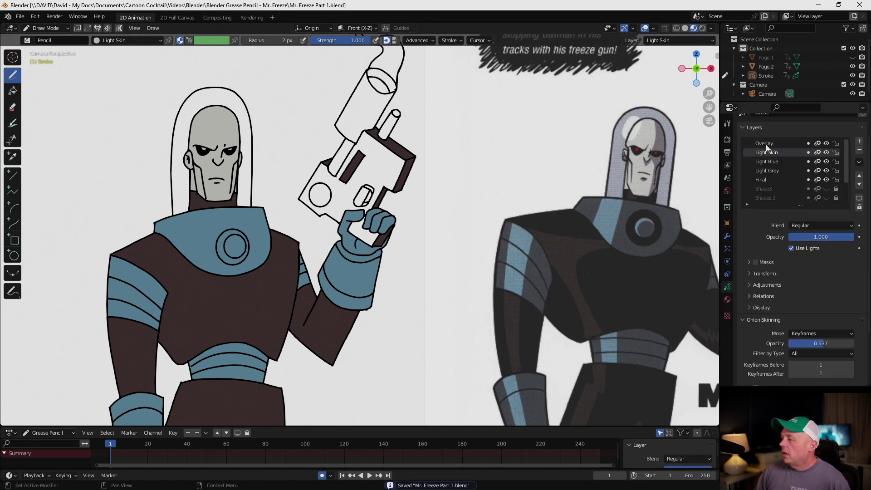
click(858, 141)
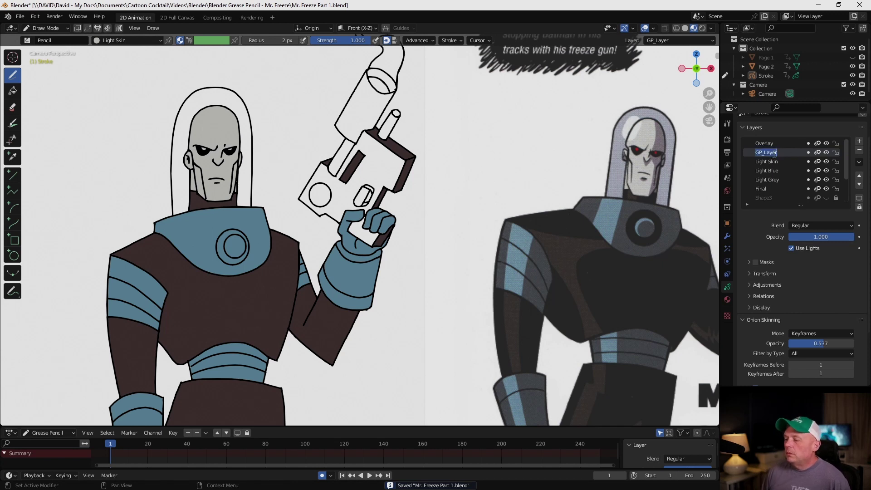
text(Dark Grey)
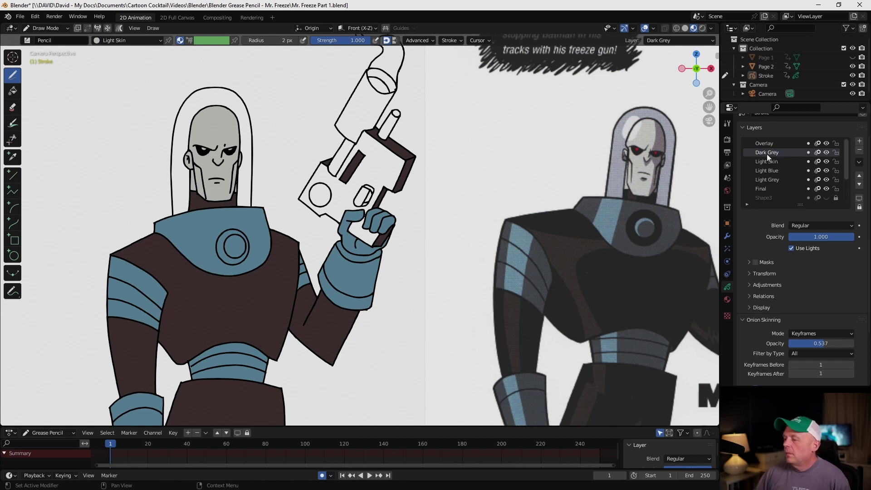
Draw shadow shapes on both sides of the neck with the Pencil in Dark Grey / Eye Shadows, following the reference and leaving a Light Grey strip.
click(727, 299)
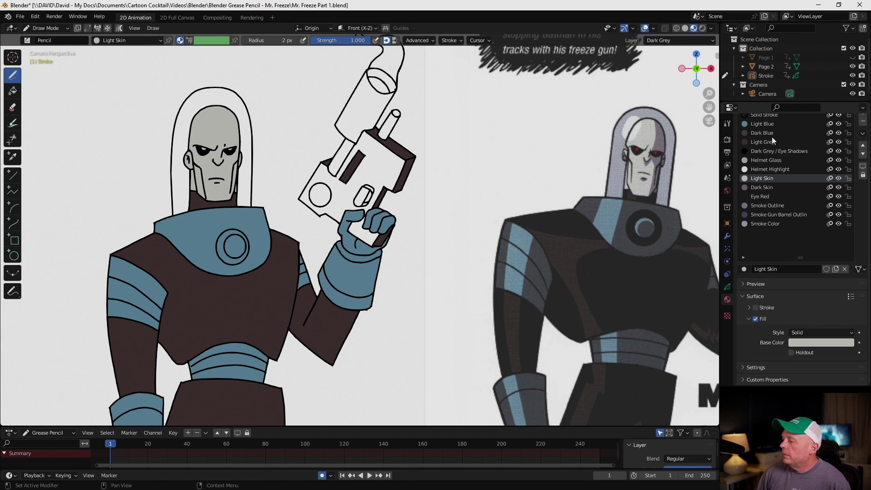
click(766, 148)
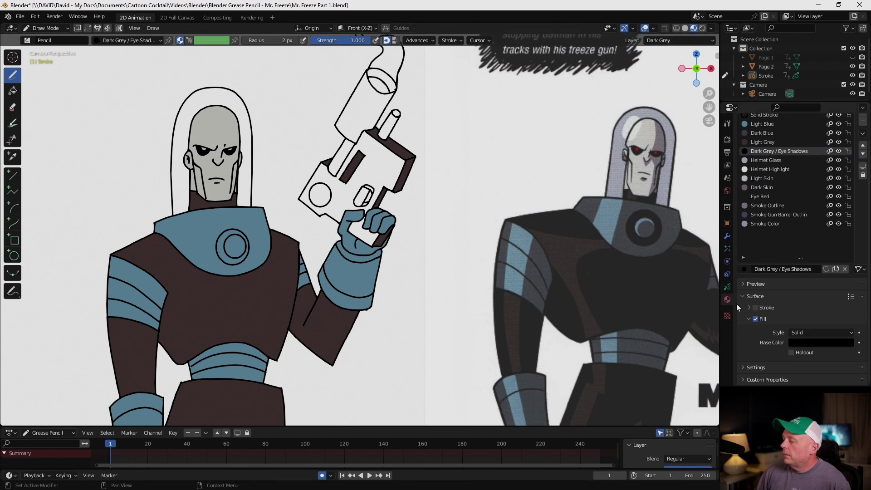
click(727, 287)
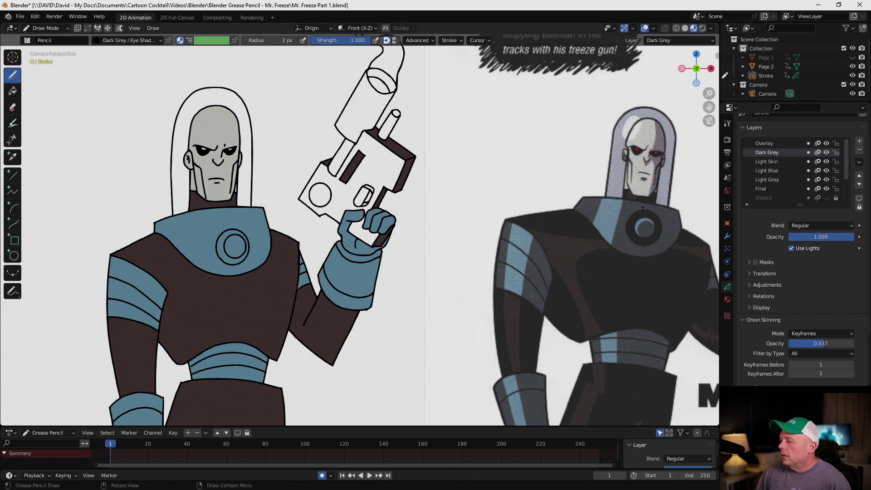
scroll(643, 207, up, 3)
scroll(644, 204, down, 2)
shift+middle_drag(644, 204, 383, 262)
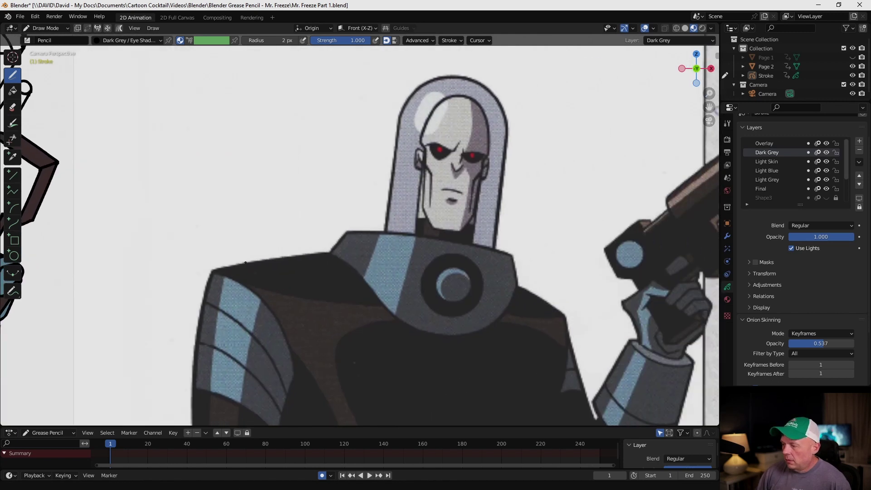
scroll(436, 228, down, 3)
ctrl+scroll(436, 228, up, 10)
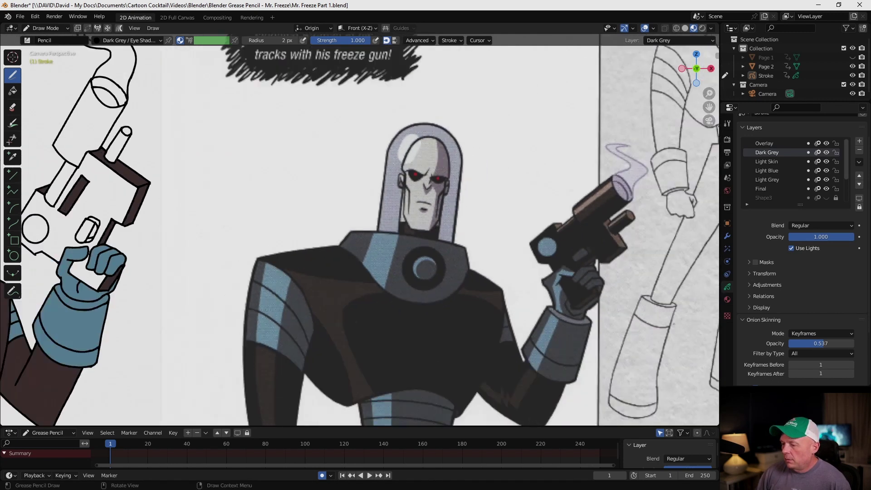
scroll(387, 225, up, 2)
scroll(387, 225, up, 8)
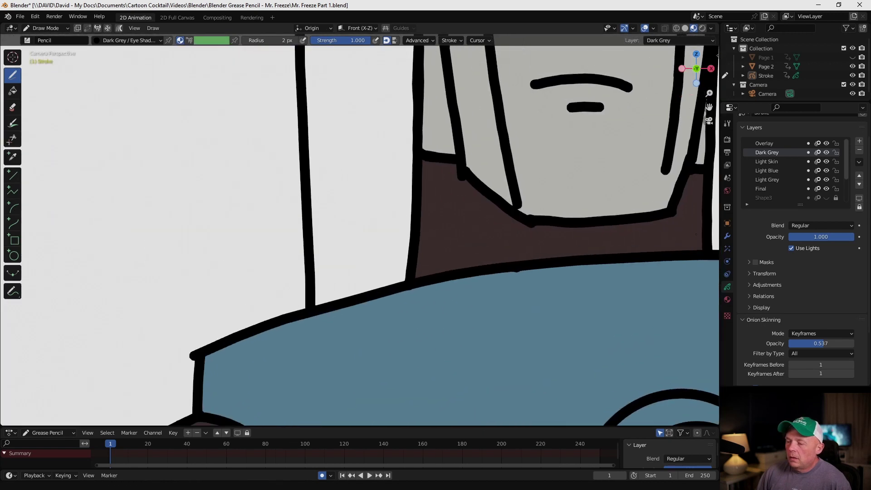
shift+middle_drag(695, 234, 637, 258)
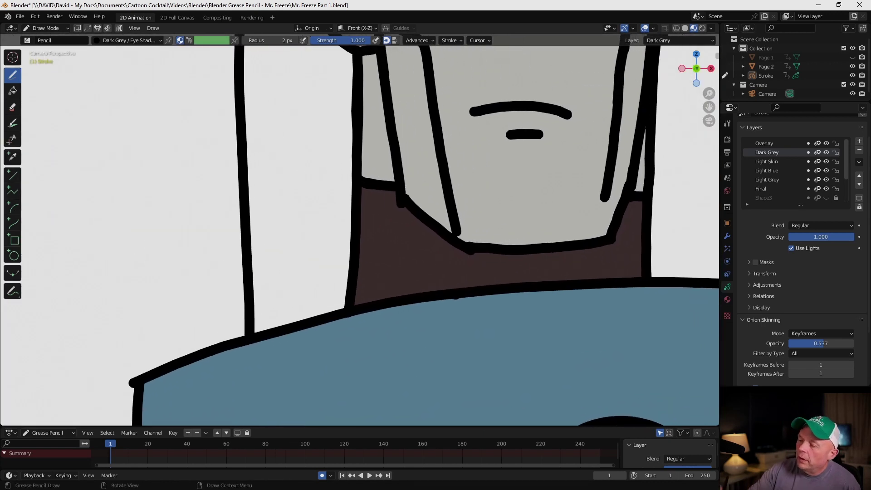
mouse_move(401, 188)
mouse_down()
mouse_move(435, 293)
mouse_move(360, 191)
mouse_up()
mouse_move(494, 283)
mouse_down()
mouse_move(563, 277)
mouse_move(642, 194)
mouse_up()
scroll(538, 233, down, 9)
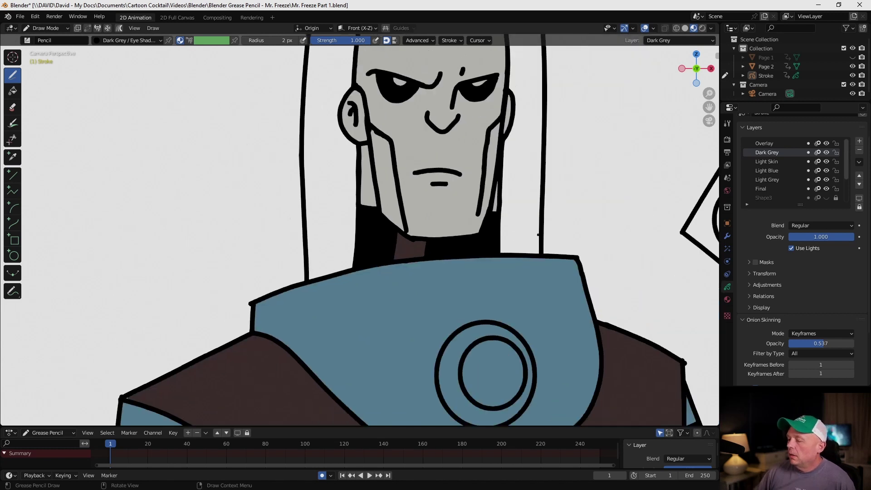
Draw the Dark Grey shadow across the top of the shoulder above the lowered arm.
scroll(531, 234, down, 3)
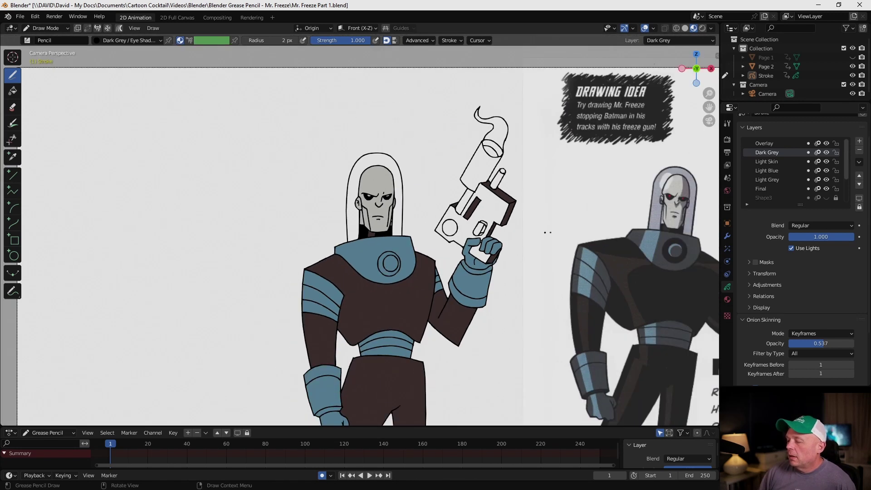
scroll(438, 236, up, 3)
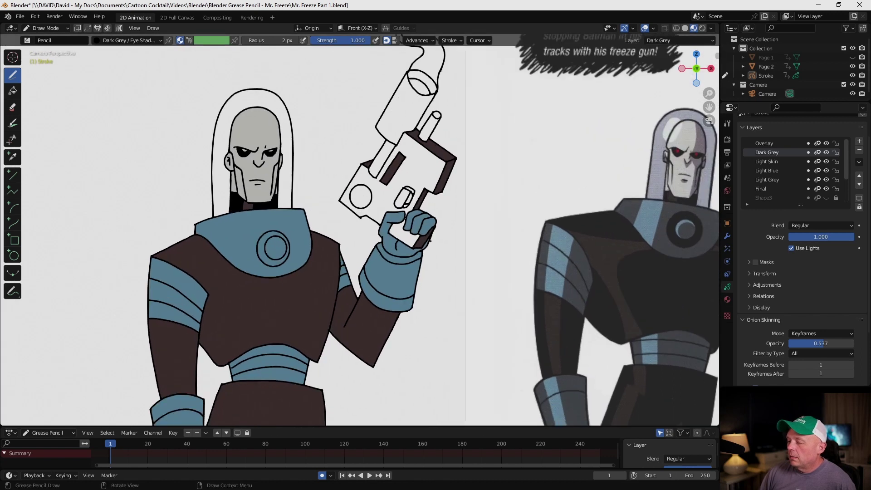
shift+middle_drag(430, 240, 423, 241)
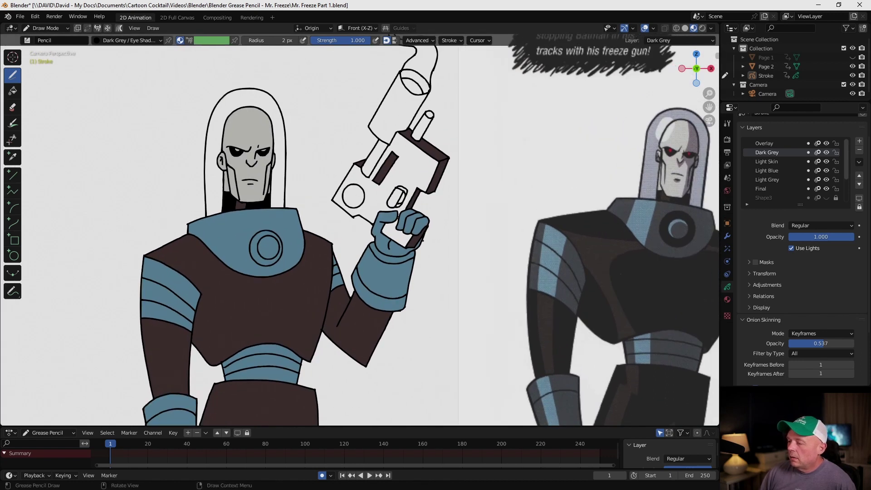
scroll(422, 240, up, 4)
shift+middle_drag(318, 241, 589, 245)
scroll(363, 245, up, 5)
mouse_move(125, 239)
mouse_down()
mouse_move(359, 252)
mouse_move(109, 236)
mouse_up()
Draw Dark Grey shadows over the chest, the torso's side beside the lowered arm, and the shoulder of the raised arm.
scroll(402, 275, down, 2)
shift+middle_drag(402, 275, 318, 181)
mouse_move(321, 179)
mouse_down()
mouse_move(295, 290)
mouse_move(483, 386)
mouse_move(562, 191)
mouse_move(326, 179)
mouse_move(300, 195)
mouse_up()
mouse_move(494, 155)
mouse_down()
mouse_move(558, 147)
mouse_move(499, 82)
mouse_move(567, 111)
mouse_up()
mouse_move(242, 232)
mouse_down()
mouse_move(272, 278)
mouse_move(281, 405)
mouse_move(242, 231)
mouse_up()
Draw Dark Grey shadows on the raised arm, leaving a jagged Light Grey highlight around the elbow.
mouse_move(631, 245)
mouse_down()
mouse_move(585, 331)
mouse_move(566, 254)
mouse_move(574, 223)
mouse_up()
mouse_move(577, 274)
mouse_down()
mouse_move(571, 335)
mouse_move(644, 258)
mouse_move(680, 372)
mouse_move(536, 279)
mouse_up()
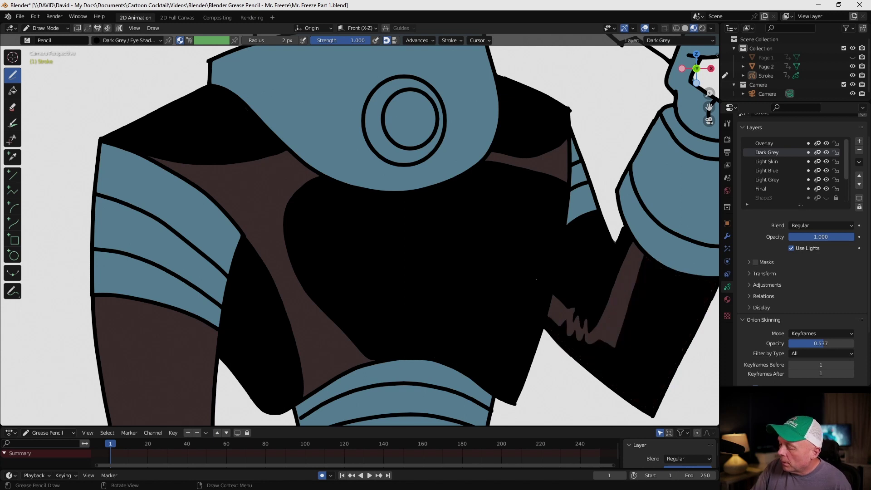
scroll(536, 278, down, 5)
Draw Dark Grey shadows along both sides of the lowered arm between shoulder bands and cuff, leaving a Light Grey strip down the middle.
scroll(235, 204, up, 4)
mouse_move(242, 208)
shift+middle_down()
mouse_move(354, 181)
mouse_move(442, 120)
mouse_move(439, 130)
shift+middle_up()
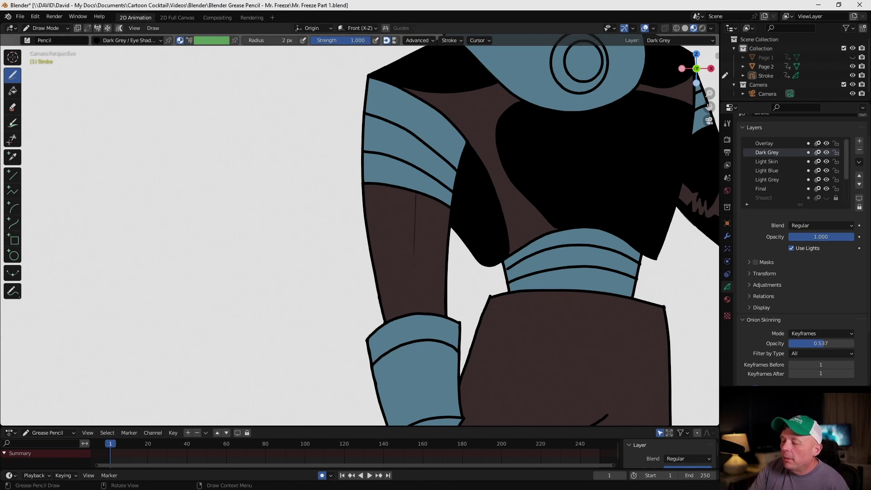
mouse_move(414, 267)
mouse_down()
mouse_move(421, 313)
mouse_move(438, 314)
mouse_move(449, 212)
mouse_move(421, 194)
mouse_up()
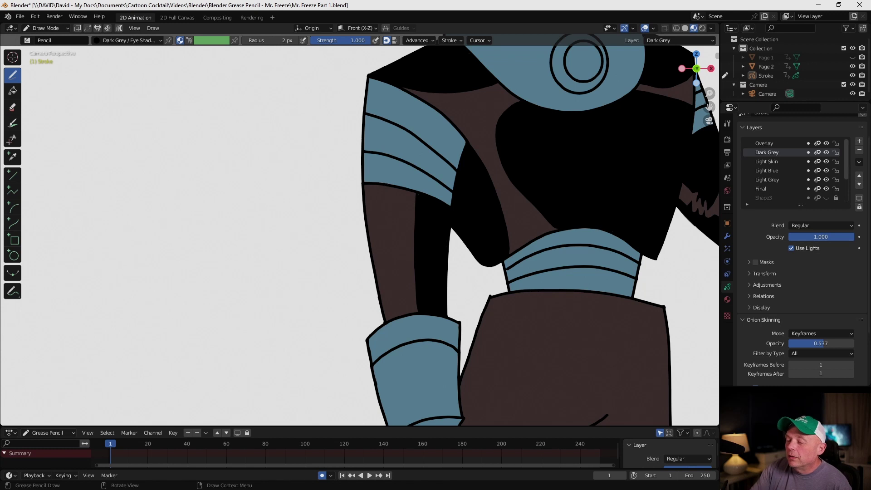
mouse_move(388, 250)
mouse_down()
mouse_move(403, 313)
mouse_move(388, 320)
mouse_move(364, 192)
mouse_move(391, 182)
mouse_up()
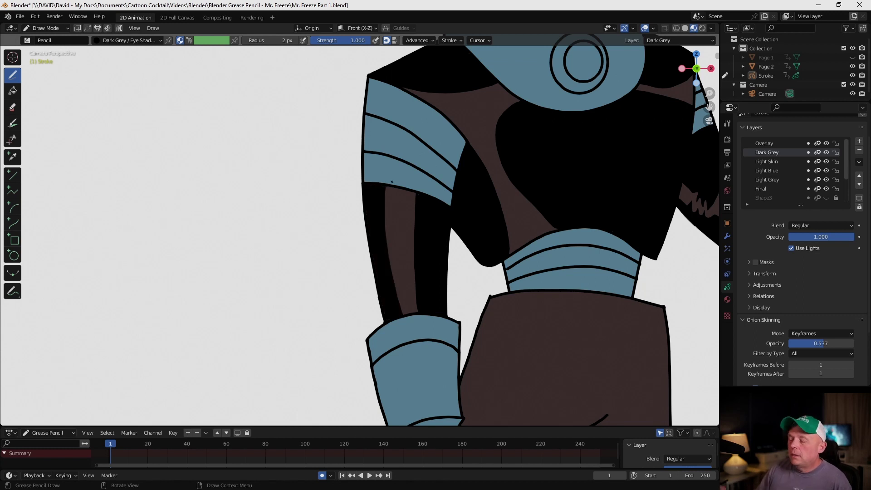
Draw the Dark Grey shadow down the outer side of the leg beside the lowered arm, from the hip to the boot.
scroll(392, 181, down, 5)
scroll(391, 181, up, 3)
drag(470, 111, 443, 194)
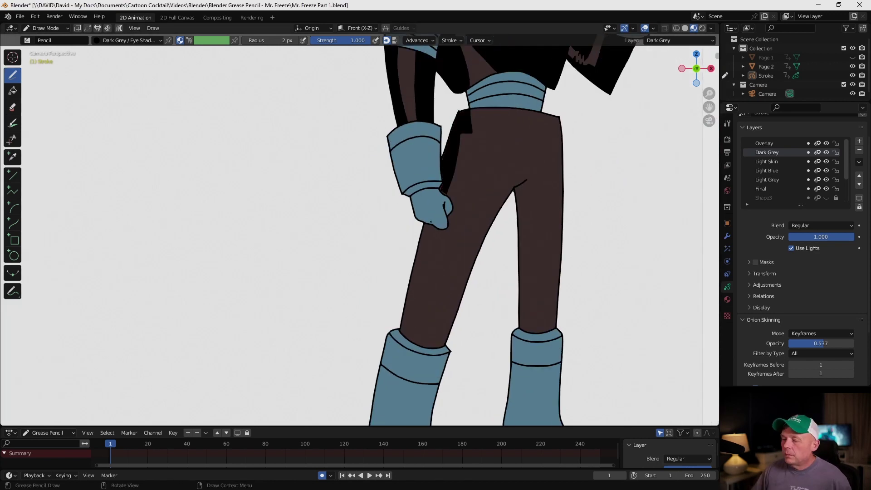
scroll(479, 181, up, 6)
drag(381, 194, 366, 221)
drag(494, 192, 460, 294)
key(ctrl+z)
mouse_move(340, 314)
shift+middle_down()
mouse_move(423, 110)
mouse_move(424, 142)
shift+middle_up()
drag(425, 142, 336, 417)
shift+middle_drag(336, 417, 367, 254)
scroll(484, 200, down, 1)
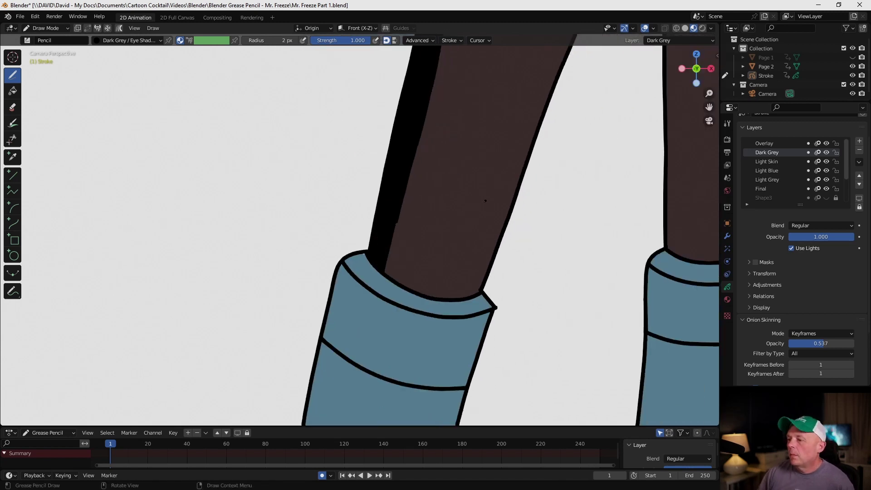
Draw Dark Grey shadows across the hips and down the inner sides of both legs.
scroll(485, 200, down, 1)
shift+middle_drag(485, 200, 378, 314)
mouse_move(312, 382)
mouse_down()
mouse_move(392, 128)
mouse_move(492, 100)
mouse_move(508, 61)
mouse_up()
shift+middle_drag(476, 210, 394, 405)
mouse_move(342, 265)
mouse_down()
mouse_move(341, 224)
mouse_move(452, 91)
mouse_move(534, 185)
mouse_move(419, 277)
mouse_move(345, 272)
mouse_up()
middle_drag(435, 272, 542, 266)
key(KP_0)
Draw the Dark Grey shadow down the outer side of the straight leg, leaving a narrow Light Grey strip along its length.
shift+middle_drag(484, 251, 415, 118)
mouse_move(392, 126)
mouse_down()
mouse_move(399, 419)
mouse_move(374, 120)
mouse_move(391, 209)
mouse_up()
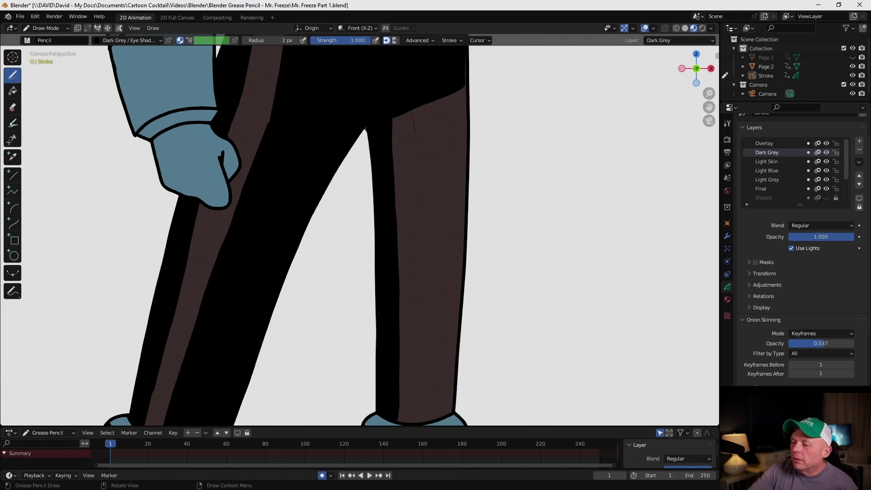
drag(417, 186, 417, 349)
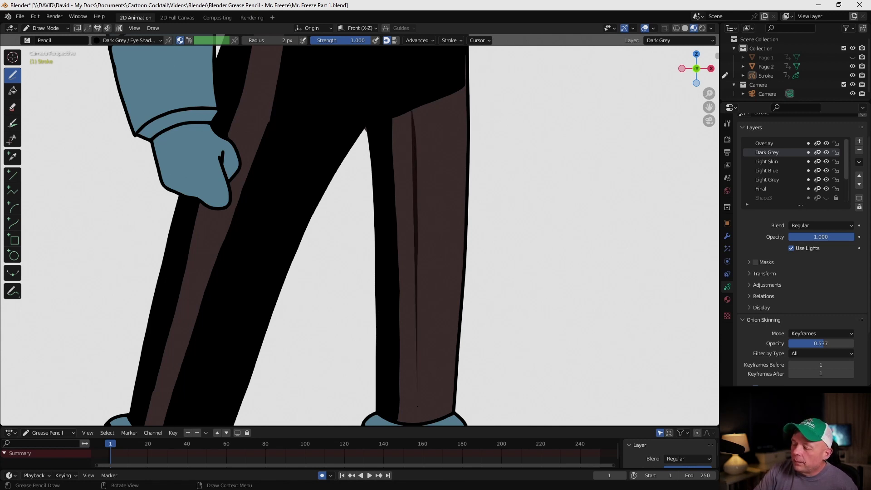
mouse_move(416, 420)
mouse_down()
mouse_move(414, 172)
mouse_move(454, 403)
mouse_move(420, 154)
mouse_move(463, 278)
mouse_move(467, 73)
mouse_up()
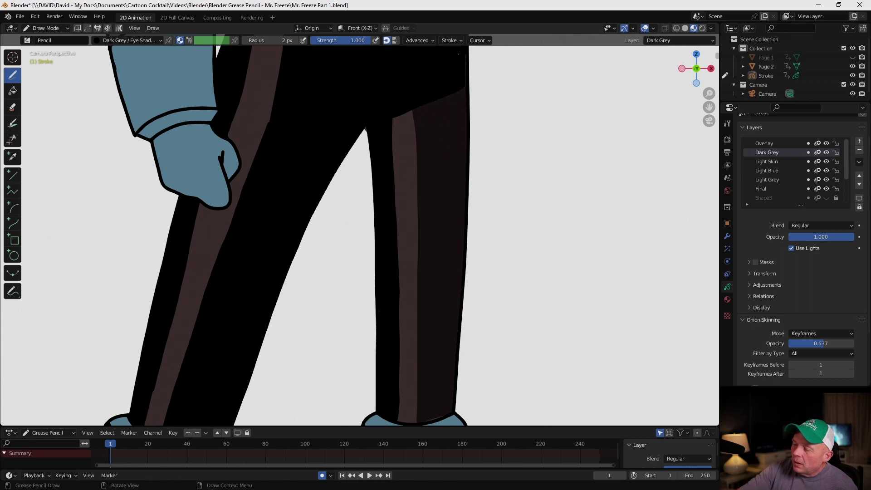
key(ctrl+z)
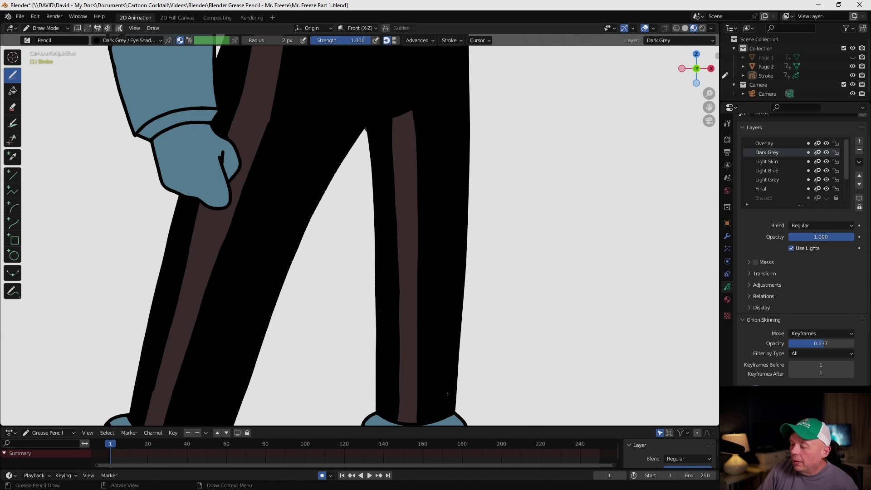
Compare the shaded figure from boots to head with the colored Mr. Freeze reference beside it.
scroll(481, 255, down, 3)
scroll(478, 321, up, 1)
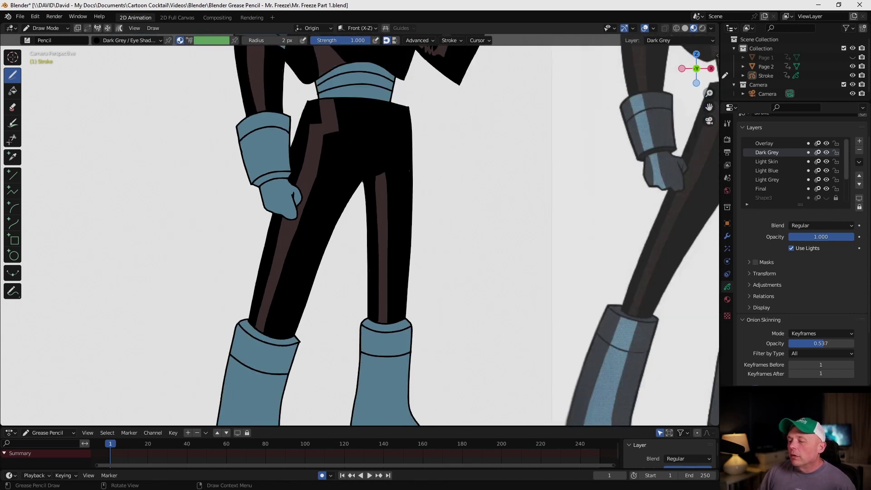
scroll(409, 171, down, 2)
scroll(405, 174, down, 2)
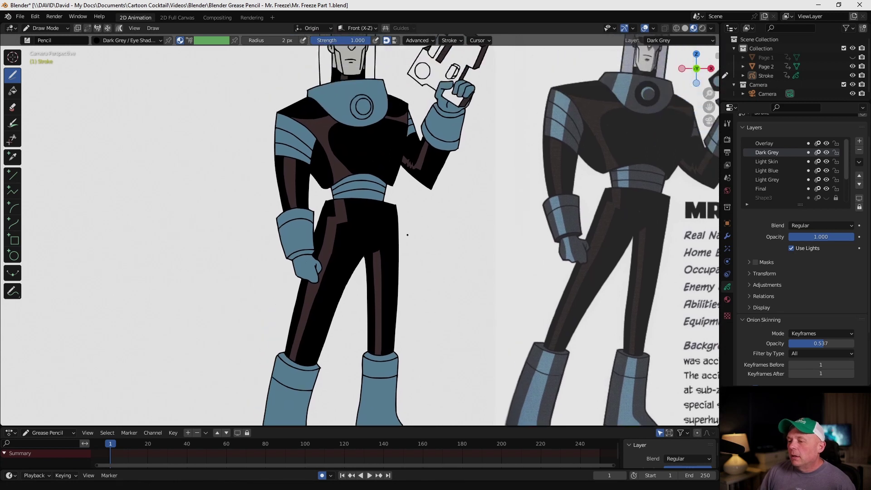
scroll(411, 212, up, 1)
scroll(411, 212, down, 2)
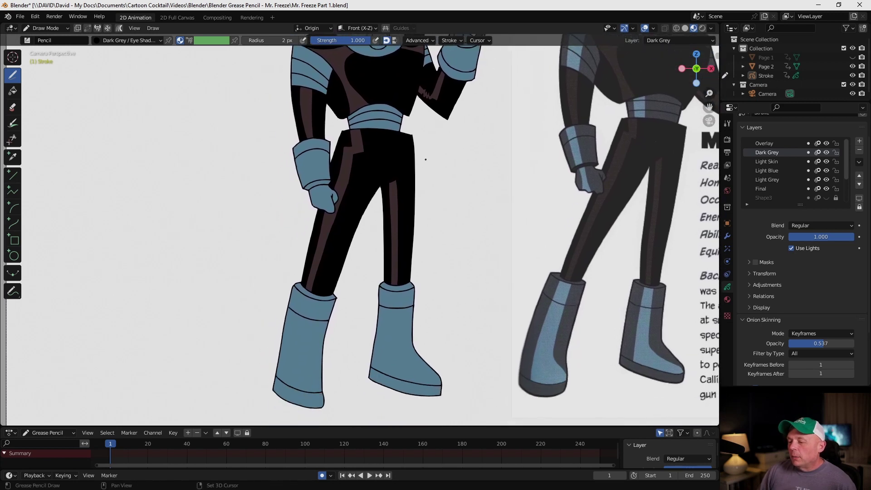
scroll(377, 301, up, 1)
shift+middle_drag(378, 301, 355, 351)
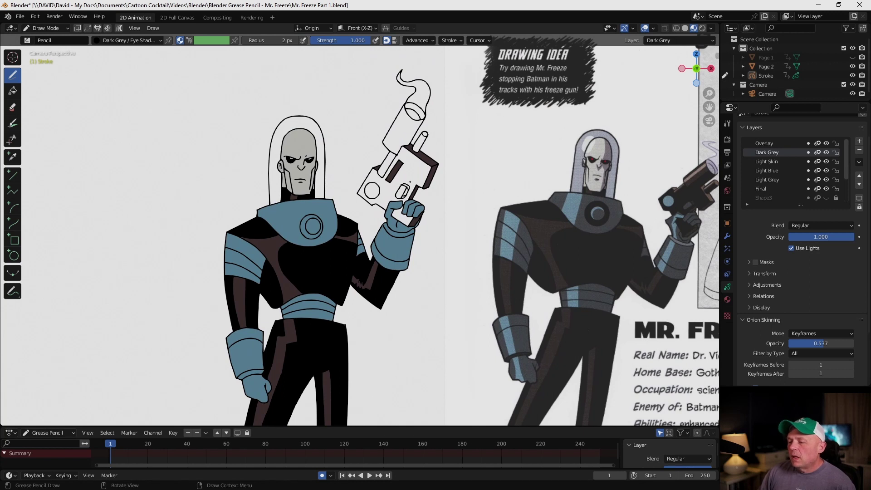
scroll(318, 291, down, 1)
scroll(321, 294, up, 1)
scroll(321, 295, down, 2)
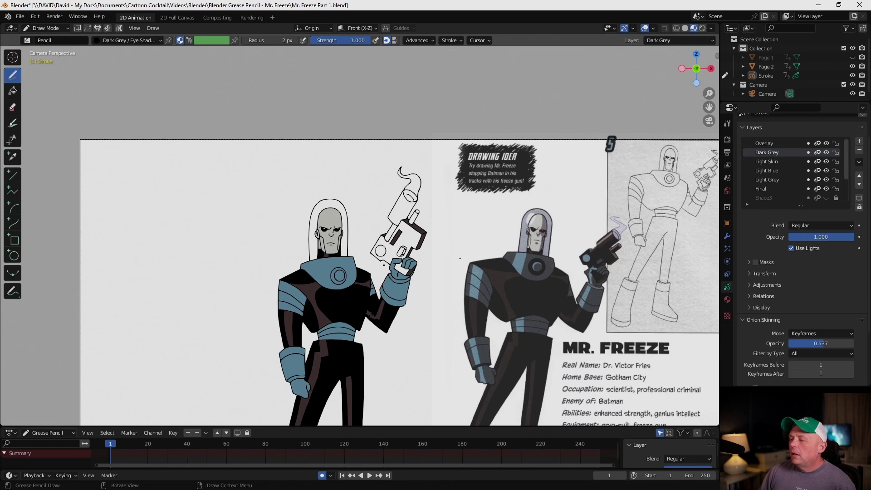
Add a layer named Dark Blue above Dark Grey and make Dark Blue the active material.
click(859, 141)
double_click(777, 152)
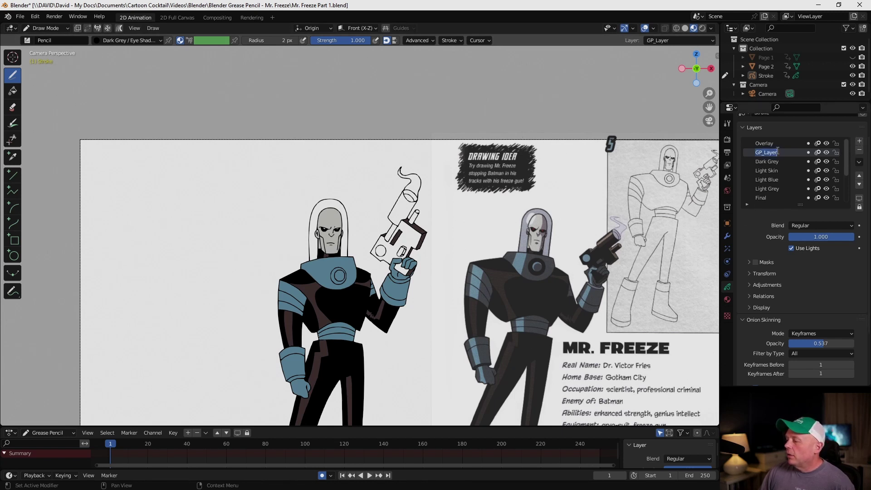
text(Dark Blue)
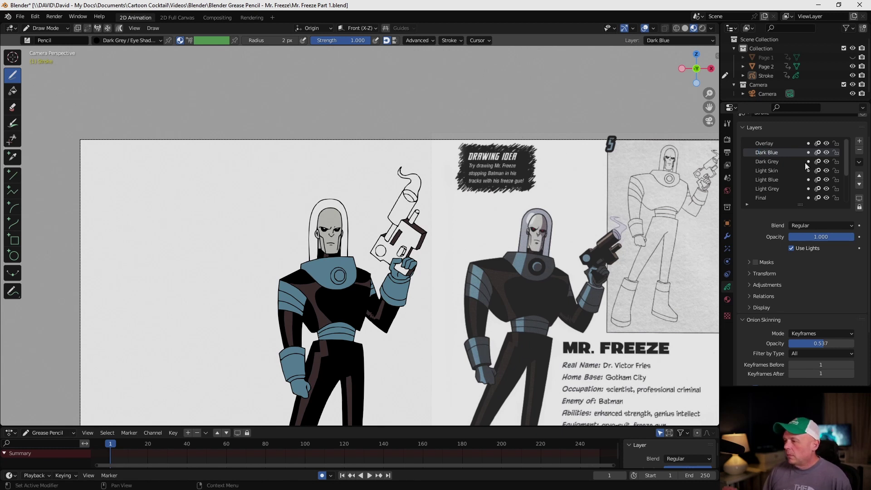
click(727, 300)
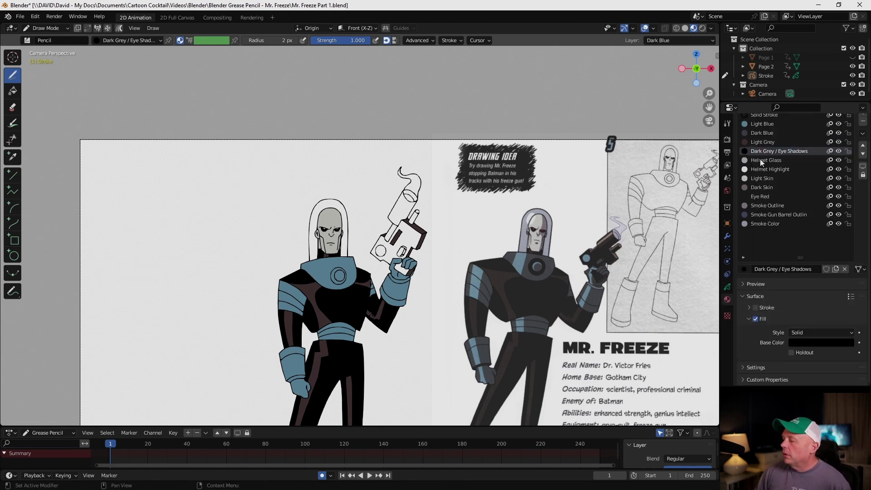
click(764, 133)
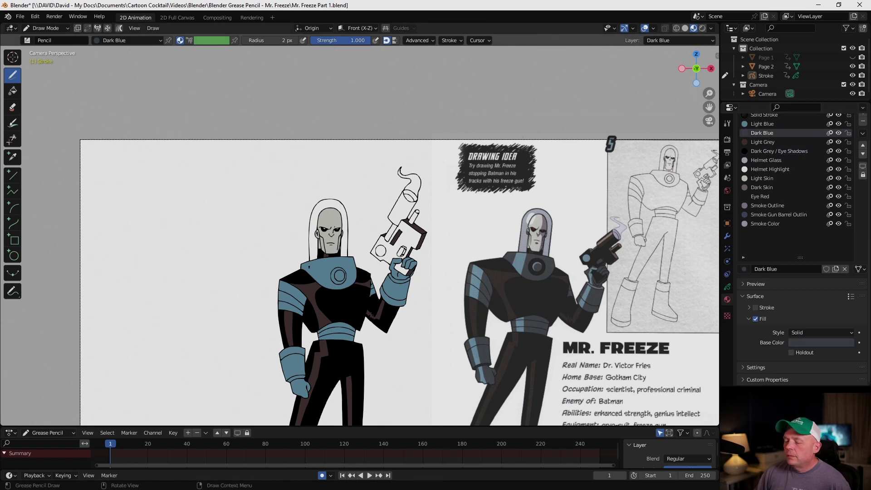
Draw Dark Blue shadows on the collar and its round chest emblem, leaving a Light Blue strip down the collar.
scroll(308, 264, up, 7)
mouse_move(290, 227)
mouse_down()
mouse_move(306, 247)
mouse_move(349, 208)
mouse_up()
drag(307, 248, 342, 254)
mouse_move(367, 300)
mouse_down()
mouse_move(461, 226)
mouse_move(376, 201)
mouse_up()
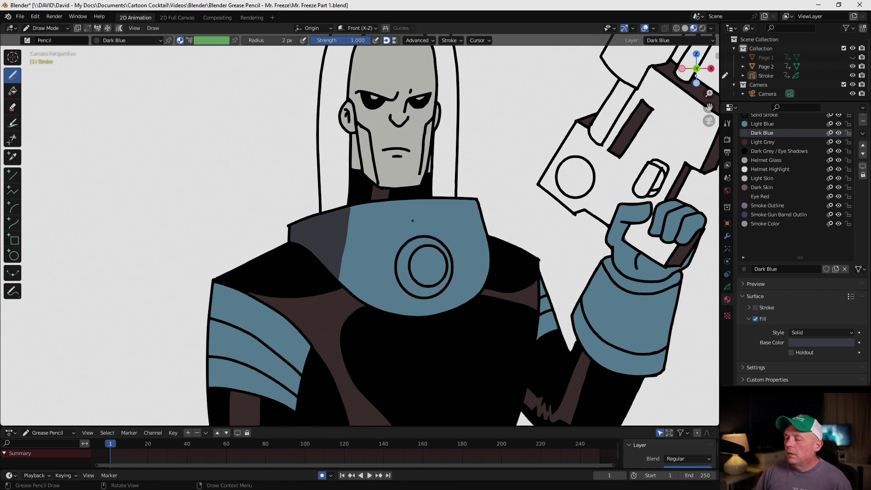
scroll(372, 231, up, 4)
mouse_move(417, 282)
mouse_down()
mouse_move(408, 263)
mouse_move(408, 271)
mouse_up()
mouse_move(322, 190)
mouse_down()
mouse_move(435, 356)
mouse_move(531, 204)
mouse_move(537, 126)
mouse_up()
mouse_move(485, 237)
mouse_down()
mouse_move(476, 290)
mouse_move(540, 145)
mouse_up()
Draw Dark Blue shadows on the raised glove and its cuff, leaving a Light Blue highlight along the thumb and cuff.
scroll(561, 256, down, 6)
scroll(560, 256, up, 4)
mouse_move(422, 229)
mouse_down()
mouse_move(483, 313)
mouse_move(426, 227)
mouse_move(377, 272)
mouse_move(354, 308)
mouse_move(386, 254)
mouse_up()
mouse_move(456, 109)
mouse_down()
mouse_move(411, 204)
mouse_move(422, 109)
mouse_up()
mouse_move(425, 164)
mouse_down()
mouse_move(492, 210)
mouse_move(492, 198)
mouse_move(429, 167)
mouse_up()
mouse_move(490, 105)
mouse_down()
mouse_move(468, 117)
mouse_move(485, 157)
mouse_move(522, 118)
mouse_up()
Draw Dark Blue shadows on both sides of the lowered arm's shoulder bands, leaving a Light Blue strip between them.
scroll(535, 99, down, 3)
shift+middle_drag(191, 227, 454, 181)
scroll(453, 181, up, 3)
mouse_move(306, 150)
mouse_down()
mouse_move(284, 291)
mouse_move(305, 148)
mouse_up()
mouse_move(350, 179)
mouse_down()
mouse_move(390, 290)
mouse_move(410, 226)
mouse_move(376, 265)
mouse_up()
key(ctrl+z)
Draw Dark Blue shadows over the banded belt, leaving a Light Blue strip near the lowered-arm side.
scroll(376, 265, down, 3)
scroll(435, 227, up, 3)
mouse_move(437, 352)
mouse_down()
mouse_move(449, 318)
mouse_move(535, 326)
mouse_move(530, 356)
mouse_up()
scroll(551, 335, up, 3)
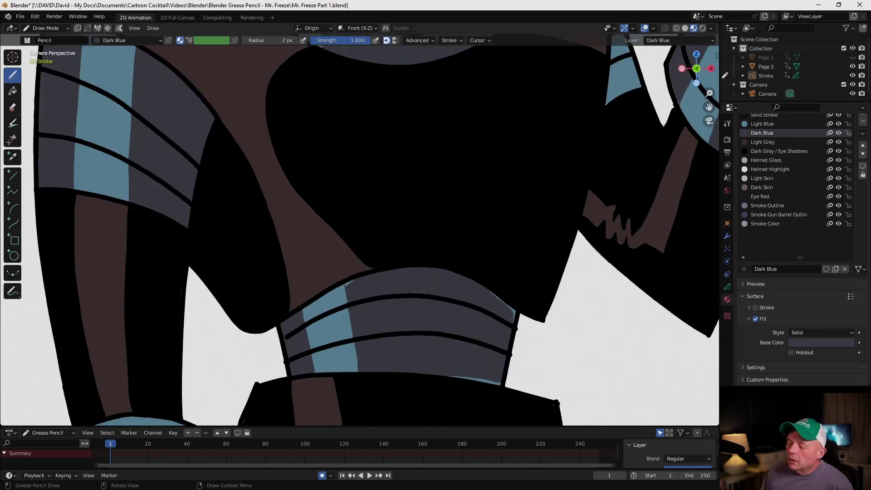
scroll(436, 227, down, 4)
scroll(340, 226, up, 4)
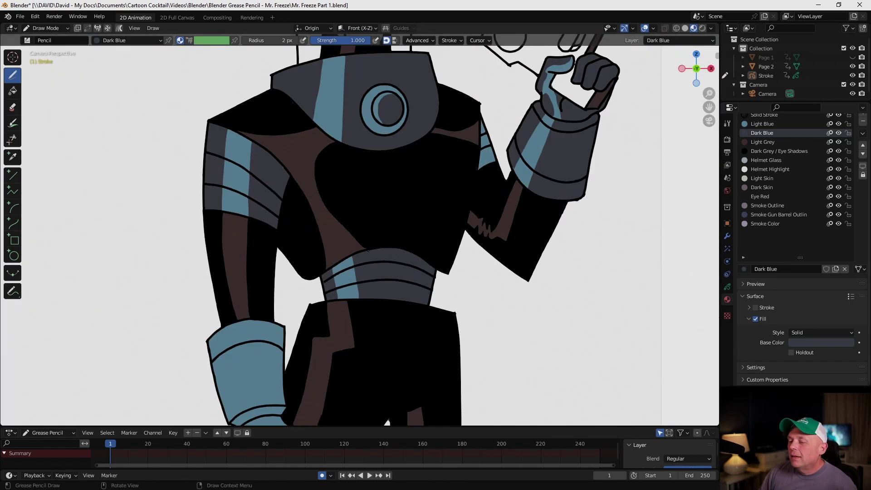
Draw Dark Blue shadows on the rim, both sides and sole of the slanted leg's boot, leaving a Light Blue strip down the middle.
scroll(361, 209, down, 2)
scroll(360, 209, up, 2)
scroll(361, 209, down, 2)
drag(317, 120, 398, 145)
drag(333, 142, 272, 337)
drag(317, 129, 276, 358)
mouse_move(358, 154)
mouse_down()
mouse_move(337, 245)
mouse_move(382, 196)
mouse_up()
drag(384, 154, 359, 331)
drag(368, 365, 305, 347)
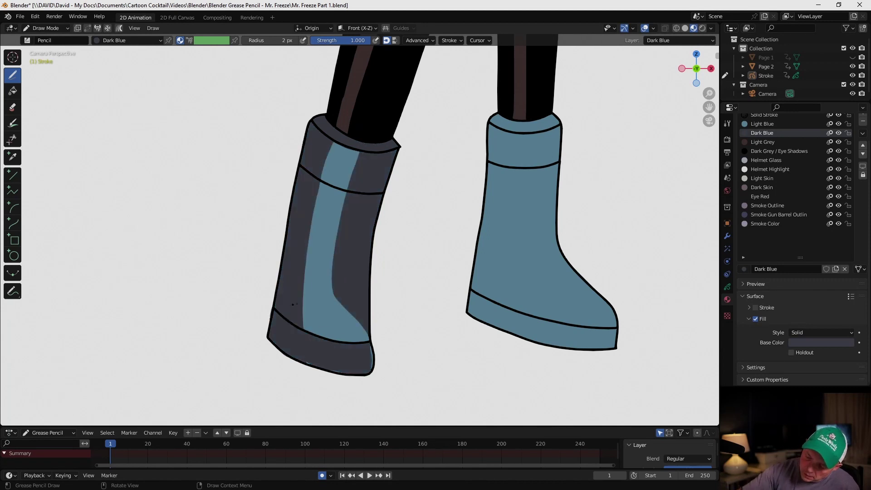
Draw Dark Blue shadows on the rim, sides and sole of the straight leg's boot, leaving a Light Blue strip toward the toe.
drag(496, 117, 476, 327)
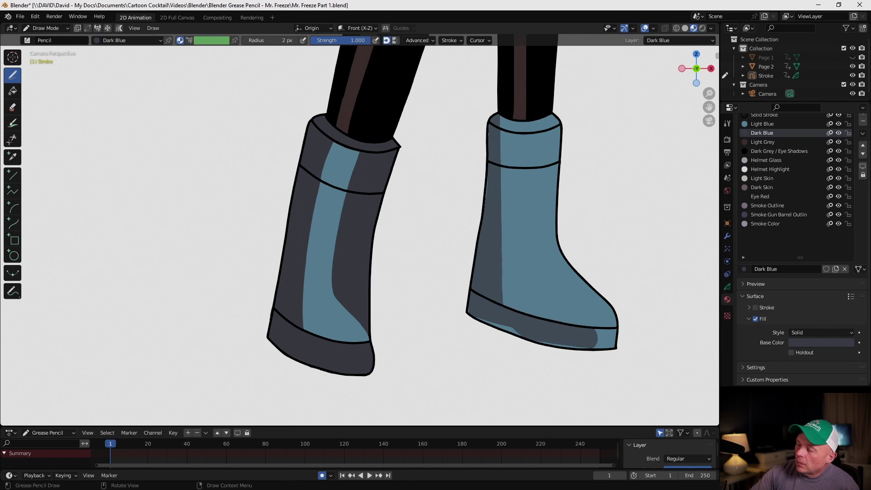
drag(517, 116, 504, 299)
drag(473, 297, 594, 338)
mouse_move(481, 319)
mouse_down()
mouse_move(589, 347)
mouse_move(614, 331)
mouse_up()
mouse_move(537, 137)
mouse_down()
mouse_move(529, 262)
mouse_move(594, 289)
mouse_move(558, 134)
mouse_move(542, 129)
mouse_up()
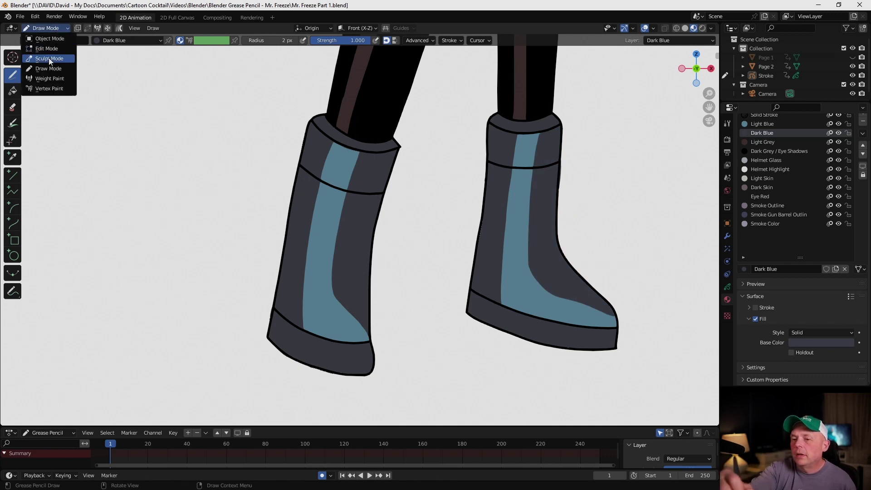
Nudge the side edge of the straight leg's boot with the Grab brush in Sculpt Mode and return to Draw Mode.
click(50, 59)
click(13, 121)
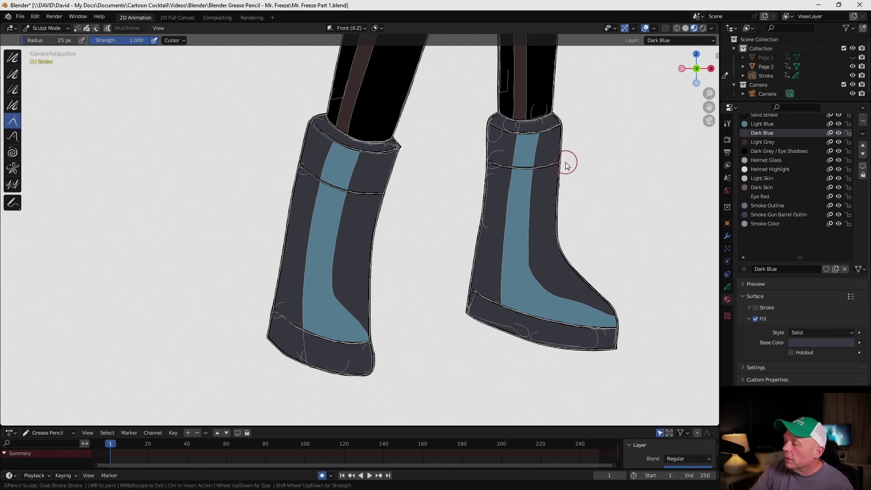
drag(562, 205, 563, 204)
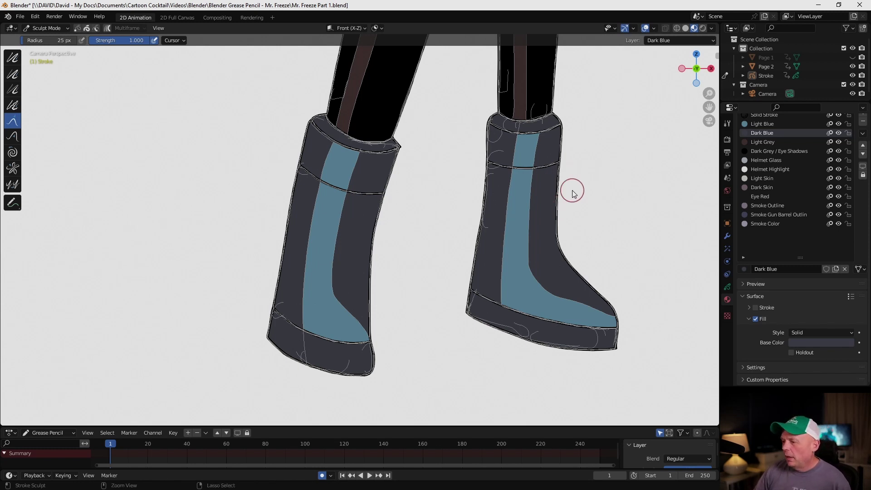
key(ctrl+Tab)
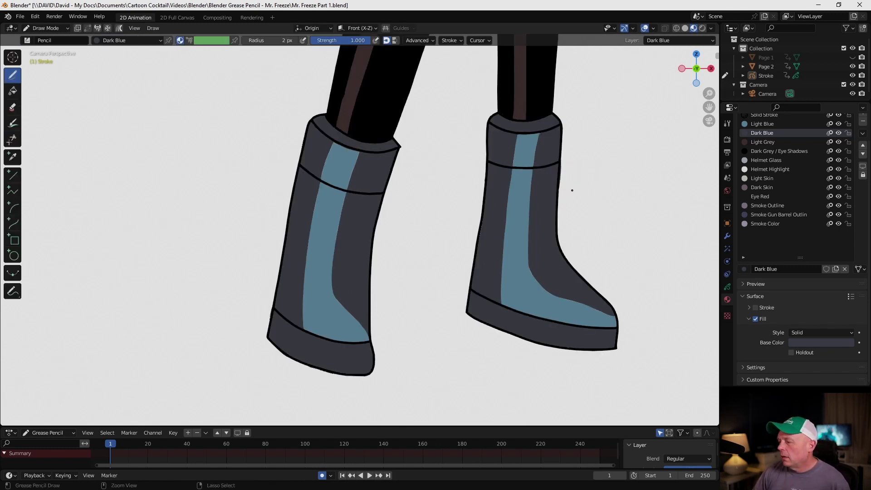
Switch to Sculpt Mode and lock the Overlay, Dark Grey, Light Skin, Light Blue, Light Grey and Final layers, leaving Dark Blue editable.
click(45, 29)
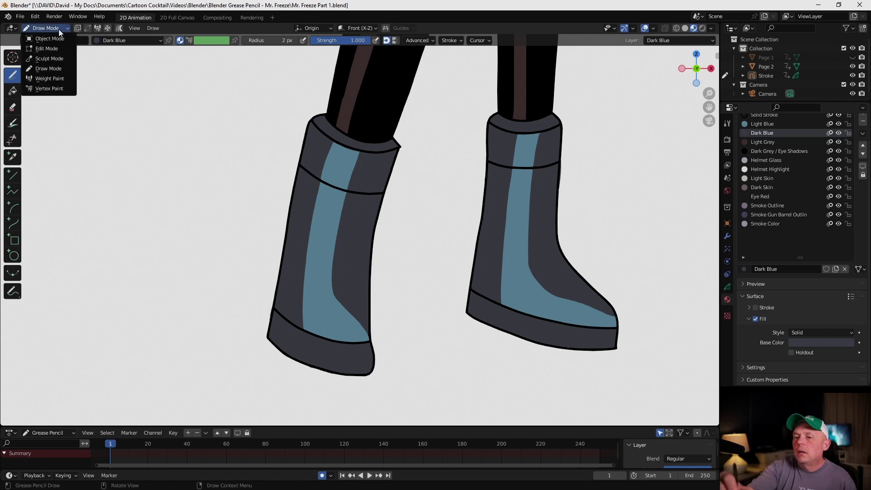
click(54, 58)
click(46, 28)
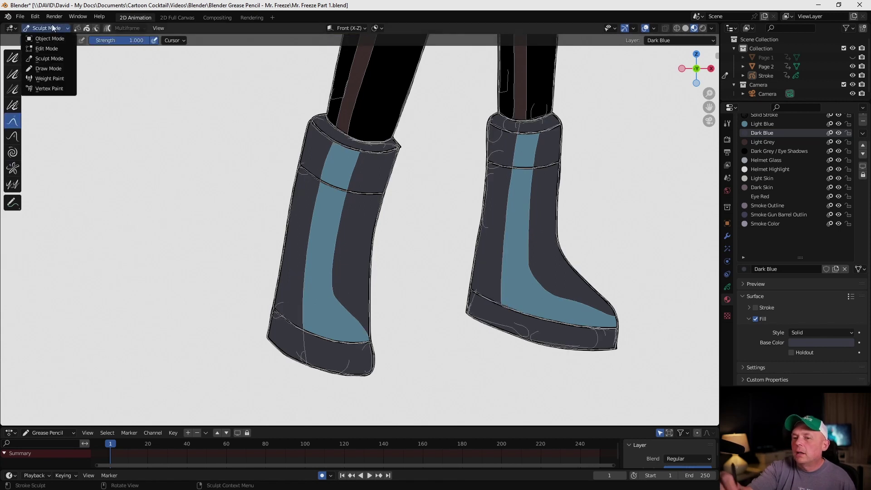
click(53, 58)
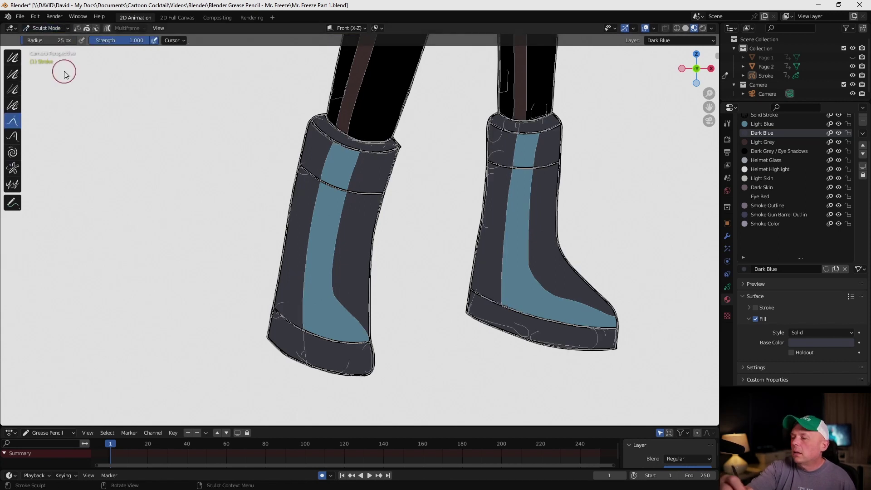
click(727, 287)
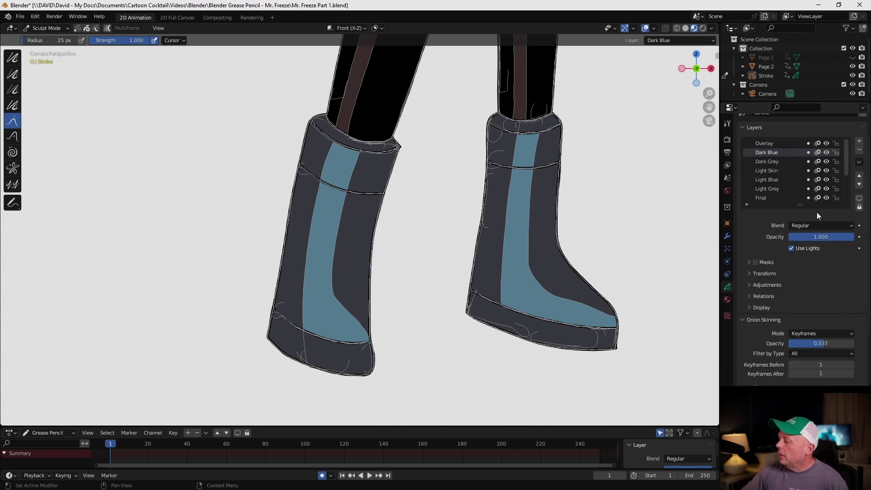
drag(800, 205, 799, 252)
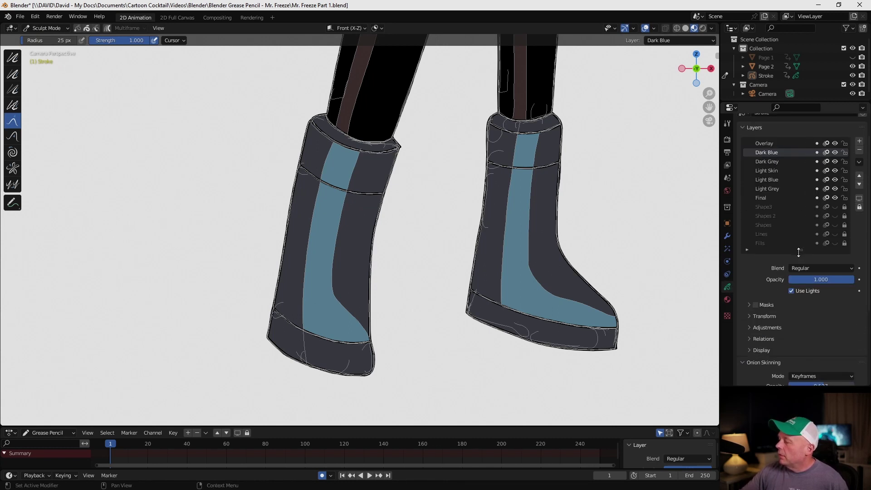
click(845, 144)
click(845, 161)
click(845, 171)
click(845, 180)
click(845, 188)
click(845, 198)
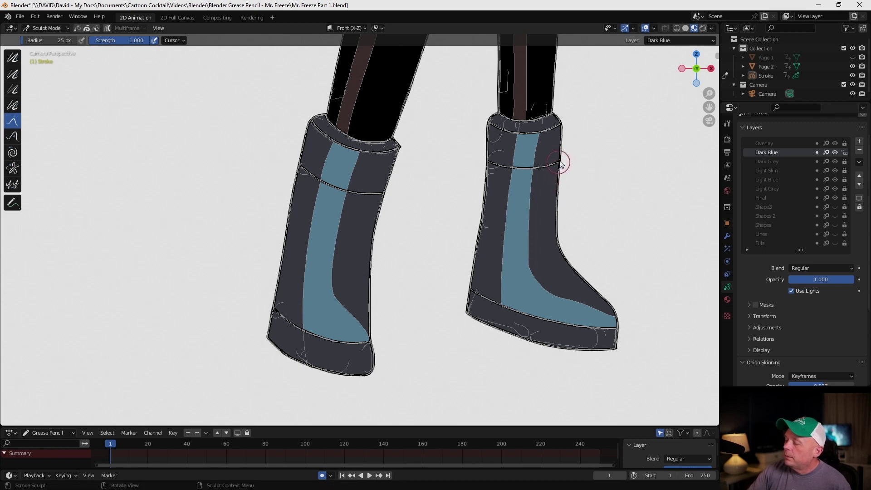
Unlock the Overlay and Dark Grey layers and return to Draw Mode.
click(843, 143)
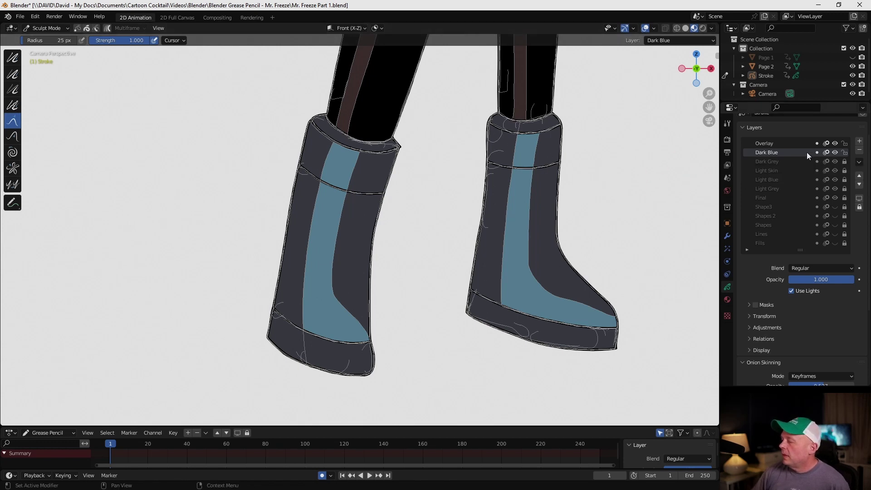
click(844, 161)
shift+scroll(466, 210, up, 10)
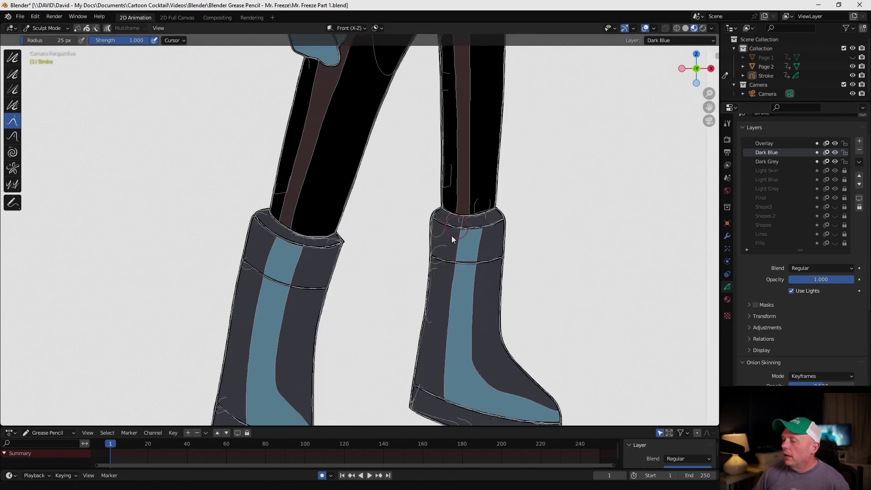
shift+middle_drag(388, 279, 388, 391)
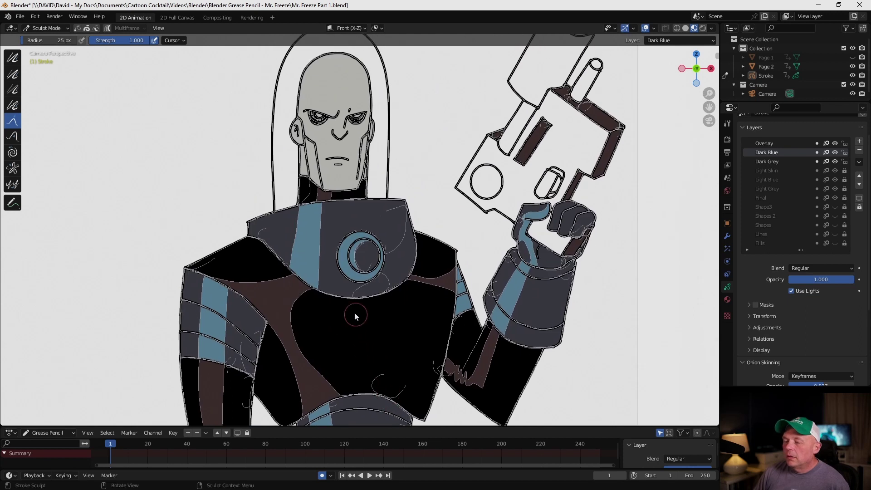
click(60, 28)
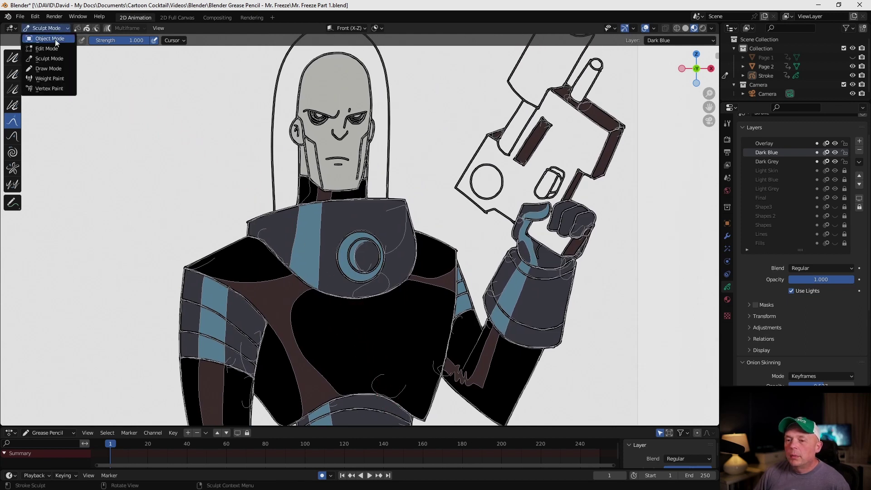
click(50, 69)
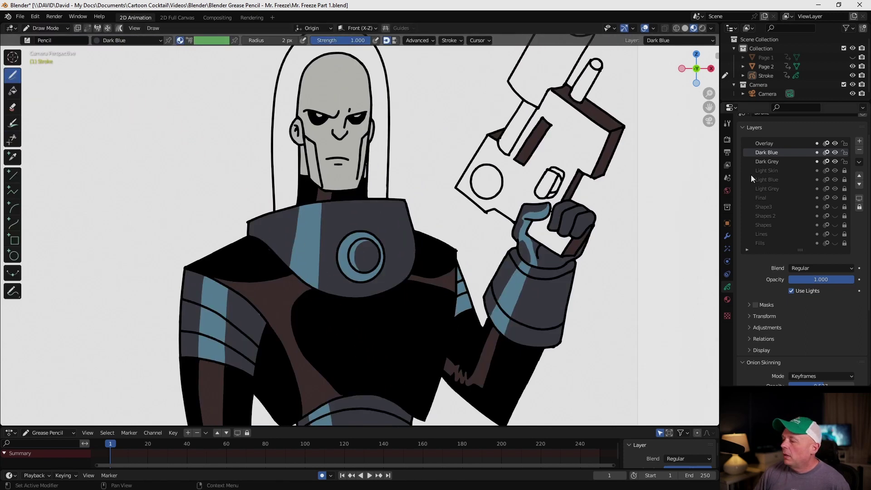
Fill the ring around the round chest emblem with the Dark Grey / Eye Shadows material on the Dark Grey layer.
click(765, 162)
click(727, 299)
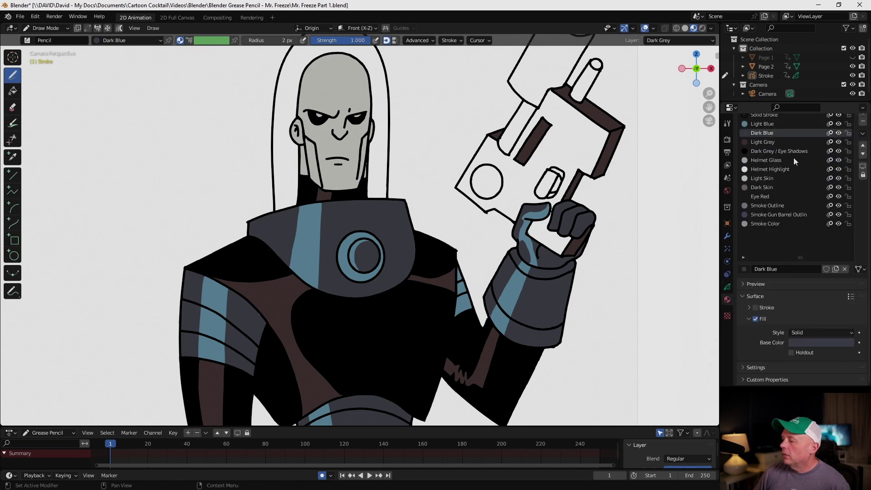
scroll(777, 145, up, 2)
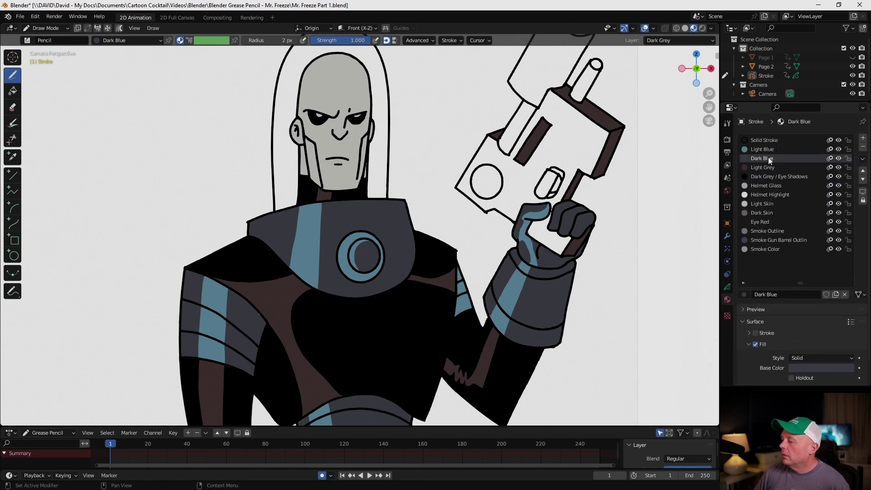
click(767, 176)
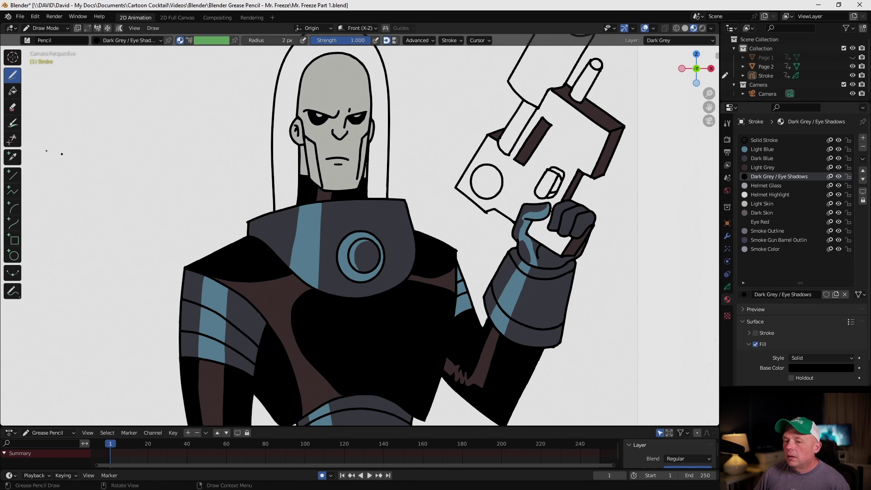
click(13, 91)
click(348, 253)
scroll(389, 246, up, 2)
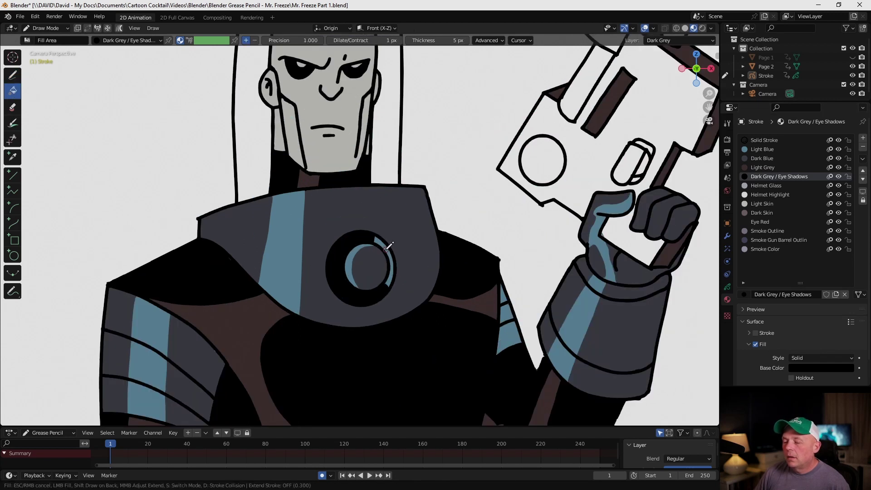
scroll(389, 245, up, 7)
key(d)
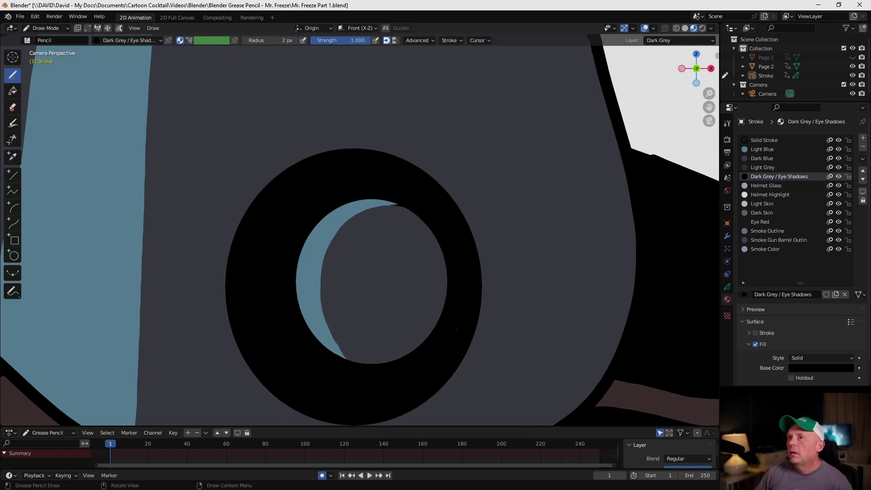
scroll(456, 329, down, 10)
scroll(423, 279, up, 9)
scroll(391, 230, up, 3)
scroll(391, 229, down, 1)
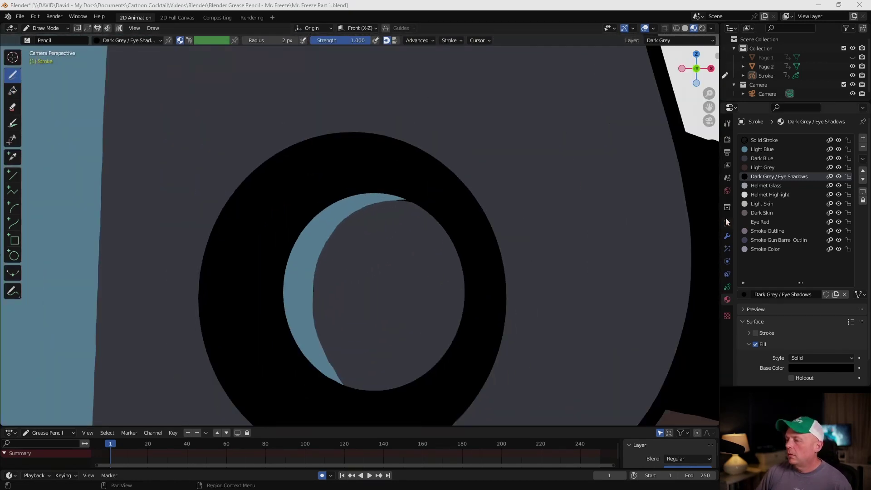
Make Dark Blue the active layer, switch to Sculpt Mode, and lock the Overlay and Dark Grey layers.
click(727, 286)
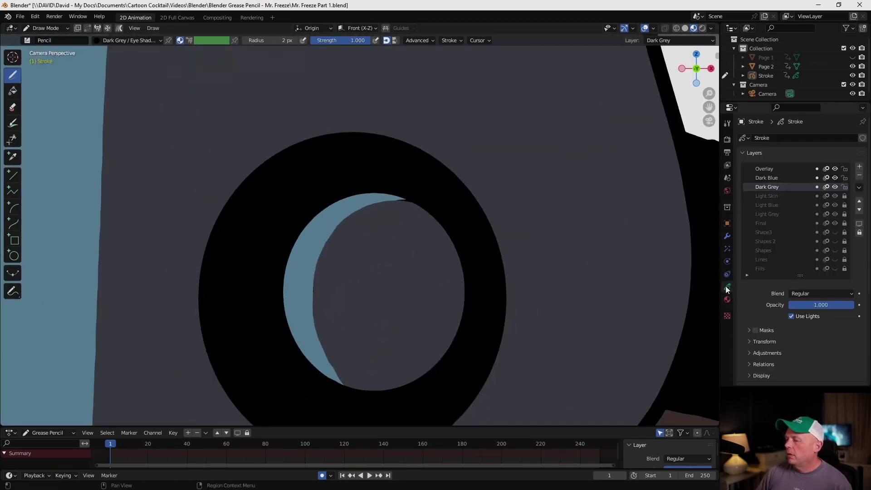
click(773, 178)
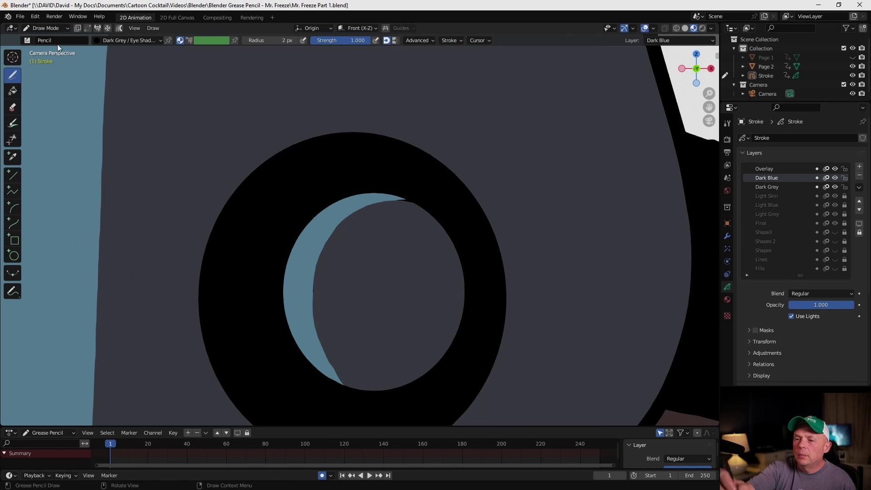
click(55, 29)
click(52, 58)
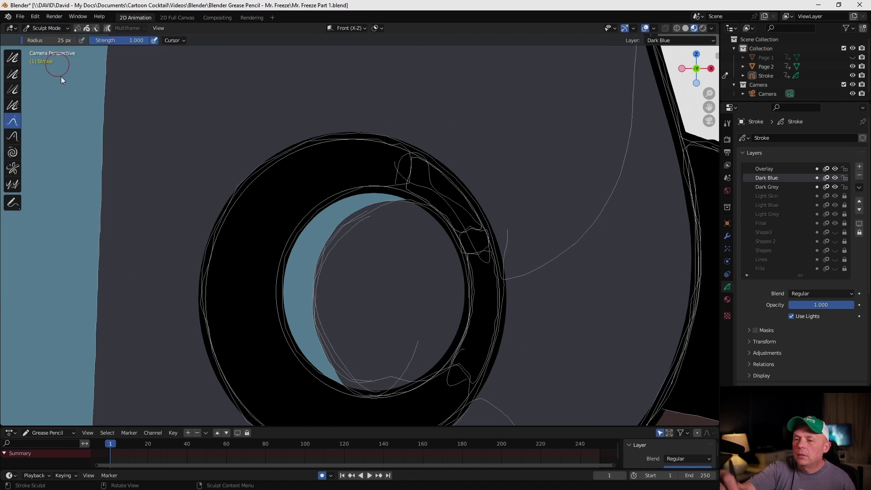
click(844, 169)
click(845, 187)
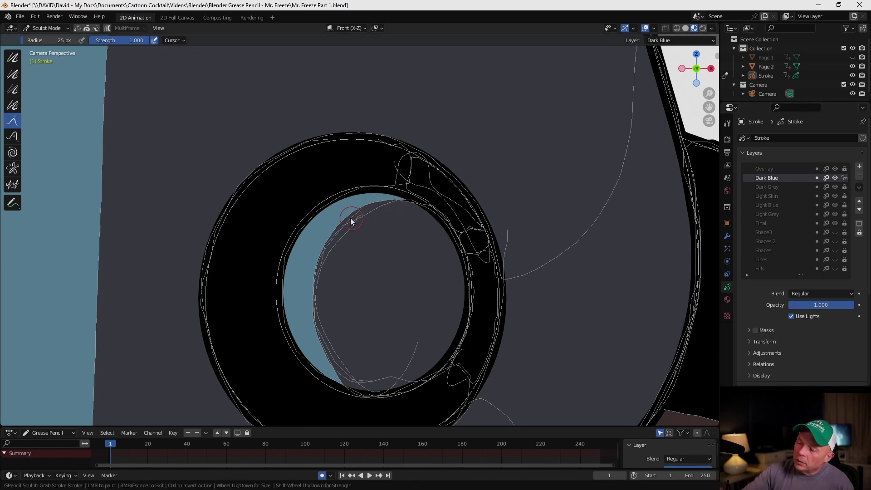
Refine the crescent edge of the chest emblem's Dark Blue shadow with the Grab and Smooth brushes and return to Draw Mode.
drag(321, 272, 314, 290)
click(7, 58)
mouse_move(360, 214)
mouse_down()
mouse_move(307, 301)
mouse_move(313, 329)
mouse_up()
click(17, 121)
drag(405, 205, 402, 199)
click(50, 28)
click(64, 71)
scroll(65, 71, down, 10)
scroll(74, 65, up, 9)
scroll(74, 65, down, 3)
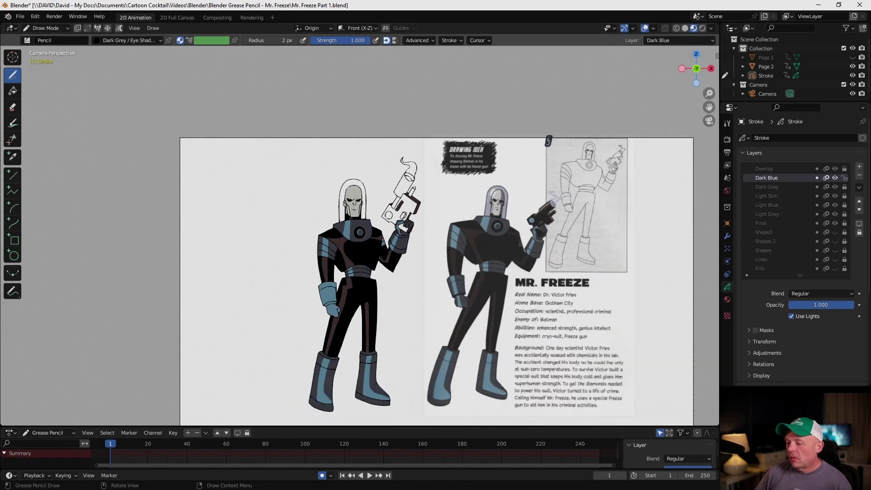
Restore the camera view, frame the head, and add a layer named Helmet above the Dark Blue layer.
scroll(360, 235, up, 6)
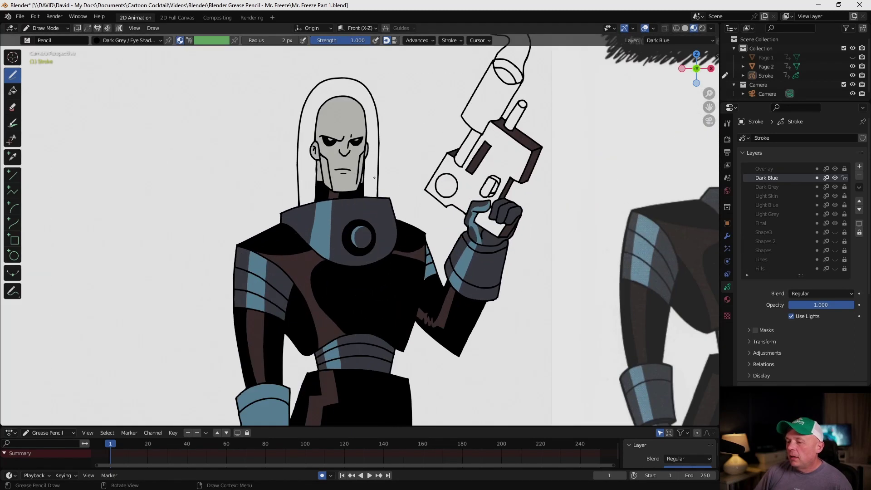
middle_drag(359, 236, 374, 212)
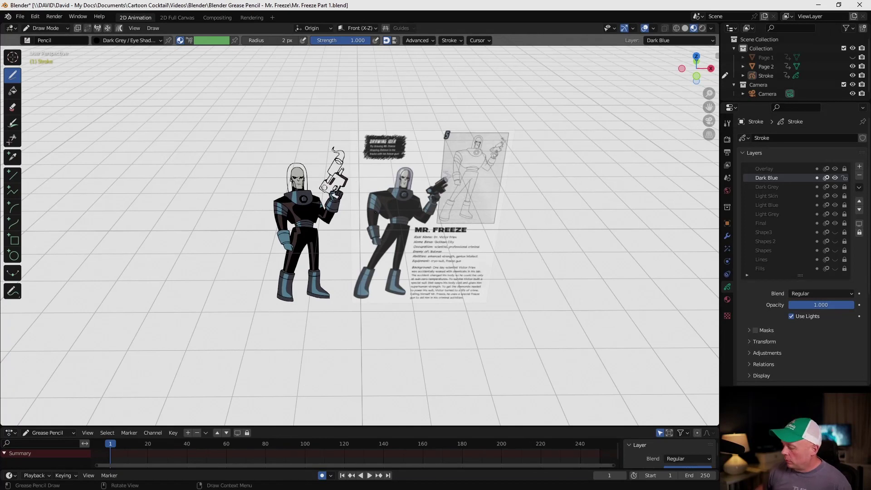
key(KP_0)
scroll(389, 179, up, 2)
shift+middle_drag(393, 140, 379, 314)
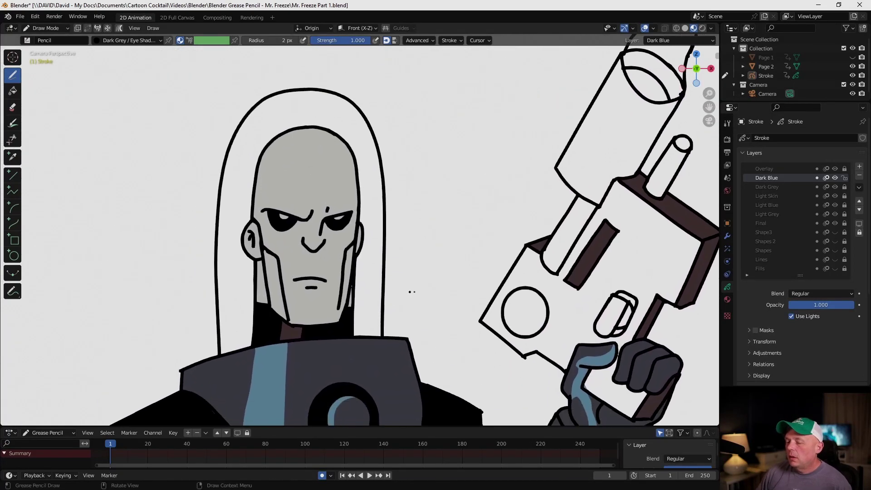
click(859, 167)
double_click(776, 178)
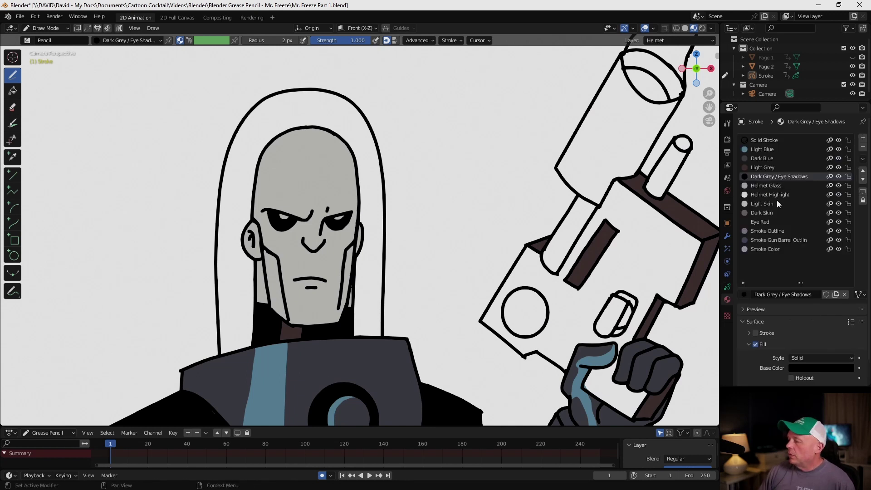
Fill the helmet area around the head with the Helmet Glass material on the Helmet layer.
click(774, 185)
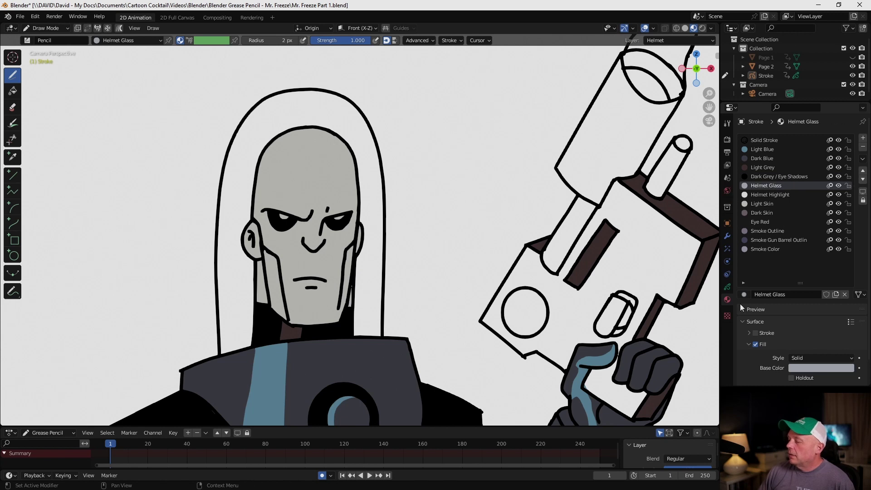
click(727, 286)
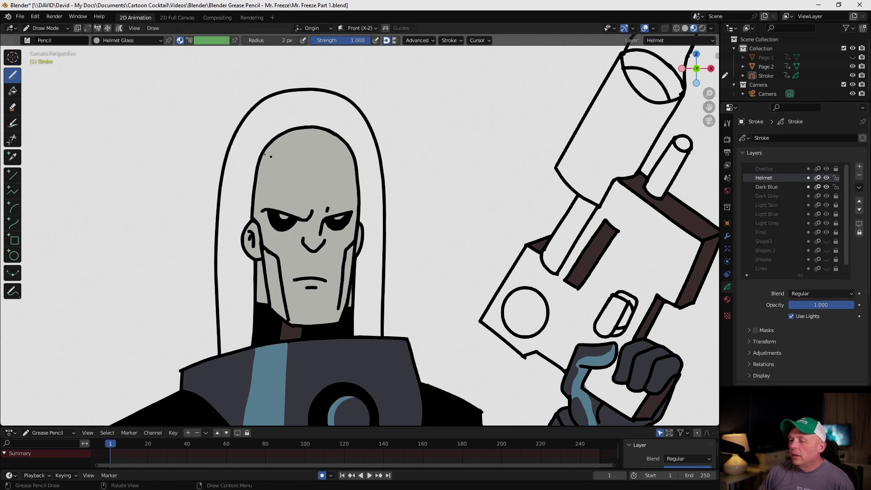
click(13, 90)
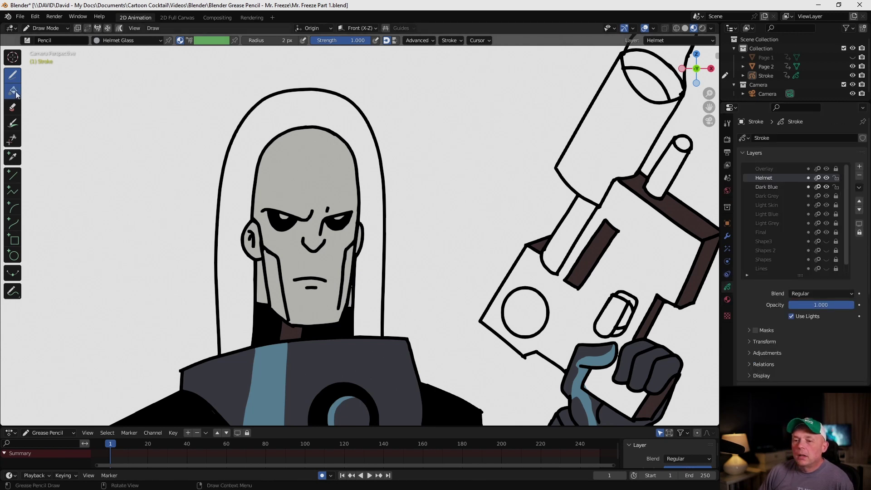
click(280, 119)
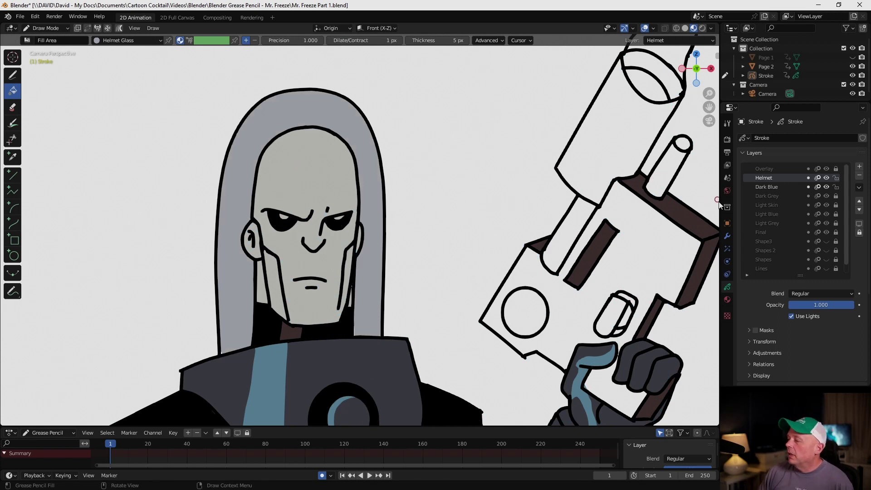
Add a layer named Helmet Highlight above the Helmet layer.
click(858, 168)
double_click(766, 177)
text(Helmet Highlight)
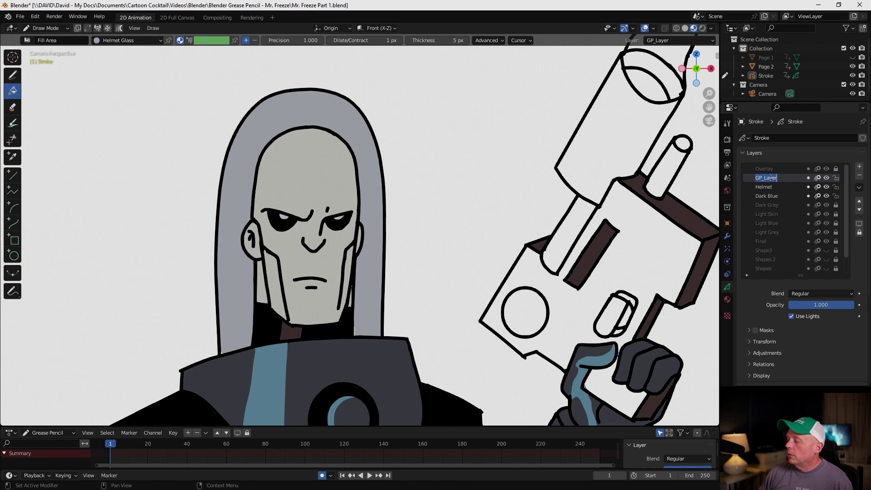
key(Return)
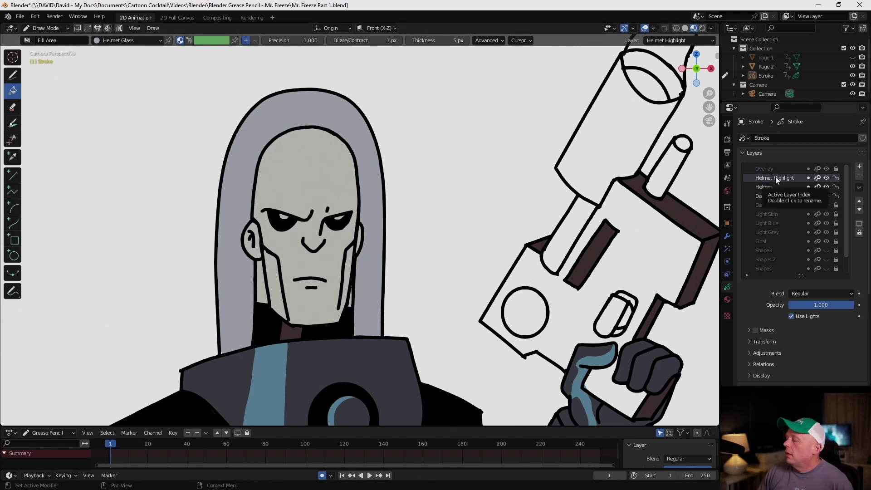
Draw a curved reflection with the Helmet Highlight material across the upper helmet and one side of the forehead.
click(728, 299)
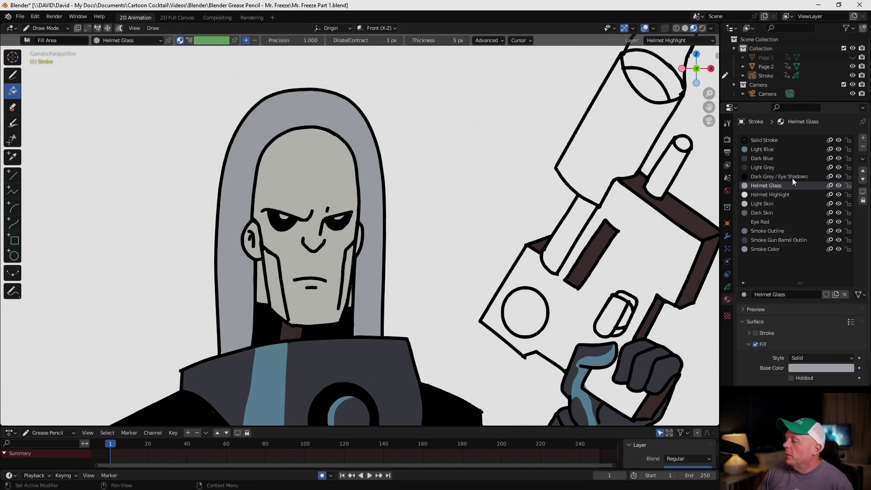
click(781, 195)
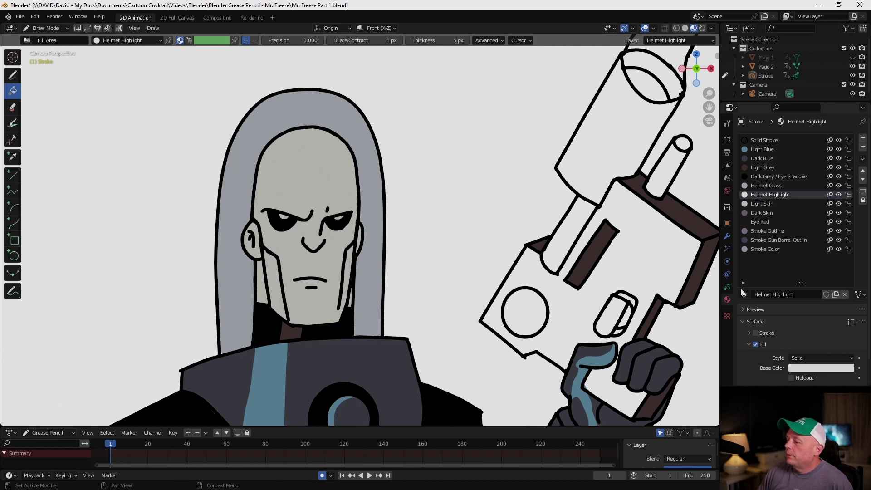
click(727, 287)
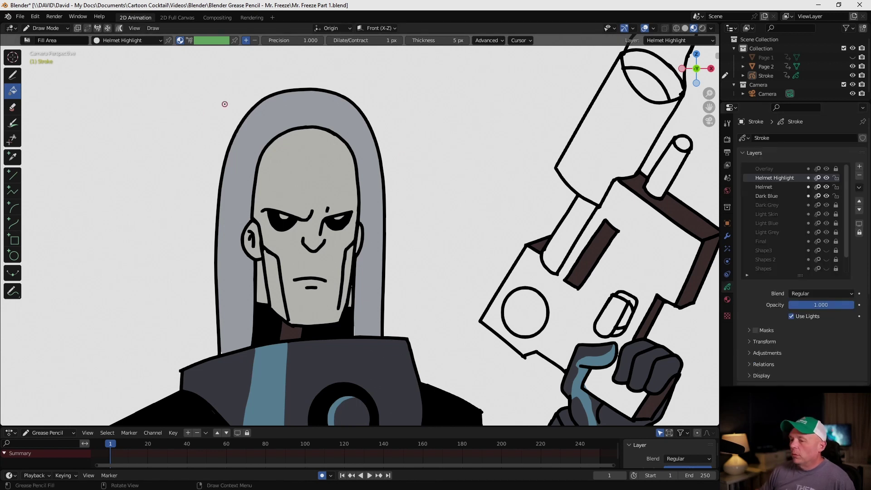
click(13, 75)
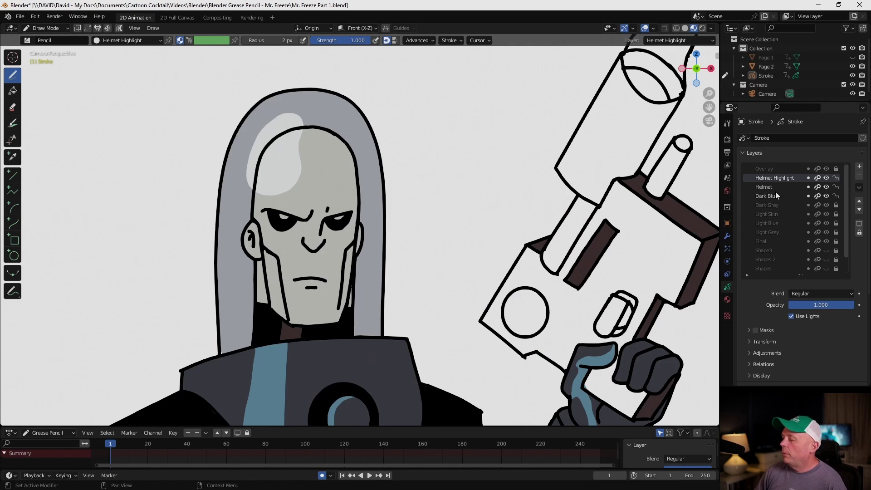
Select the Dark Skin material, add a layer named Dark Skin, and move it below the Helmet layer.
click(727, 300)
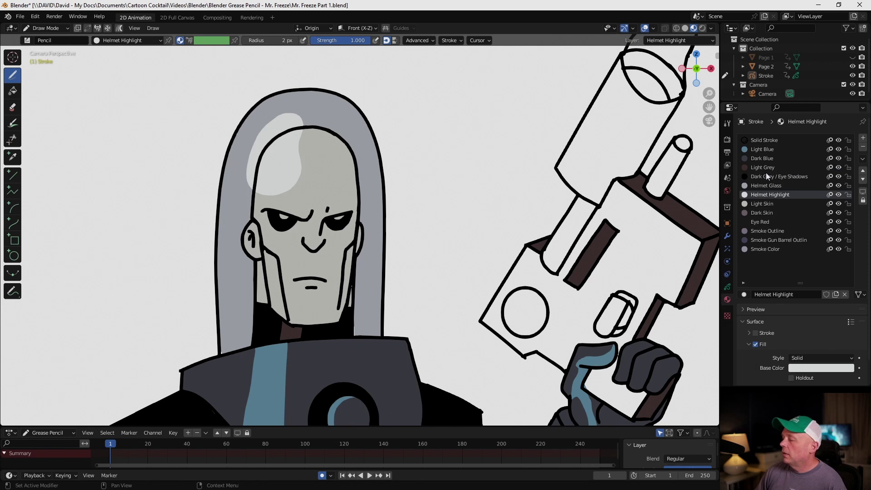
click(762, 212)
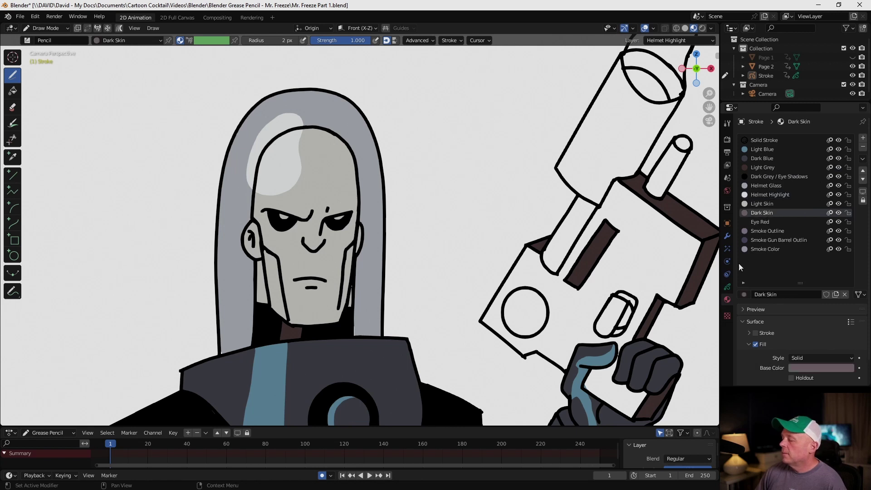
click(727, 286)
click(859, 166)
double_click(778, 177)
text(Dark Skin)
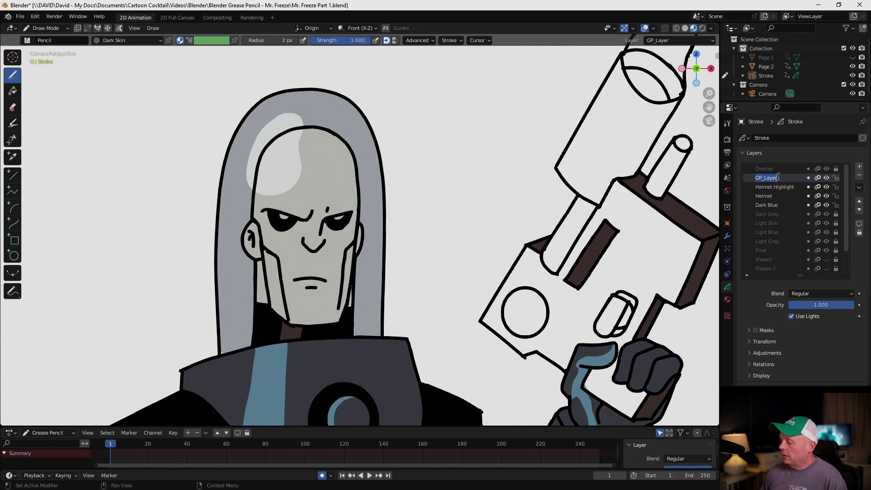
key(Return)
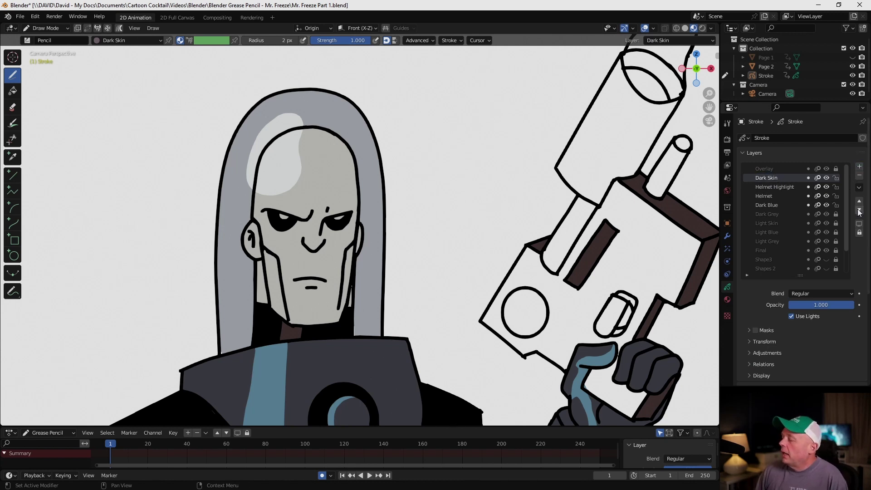
click(858, 210)
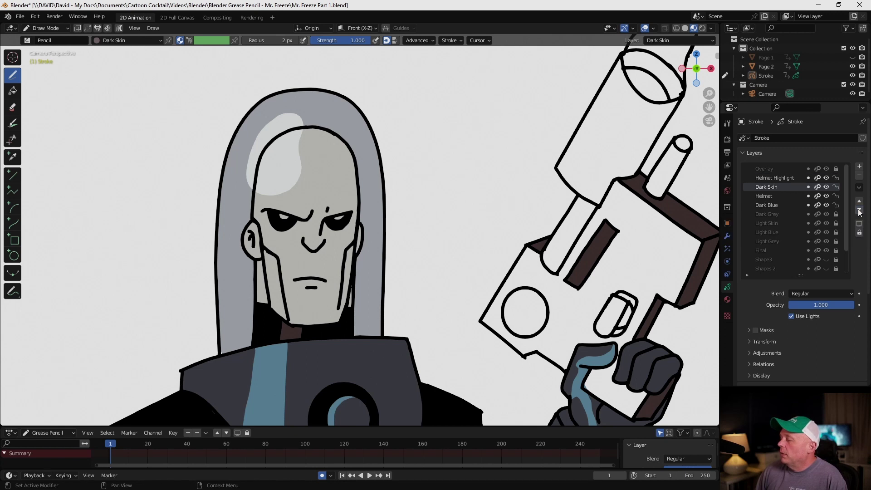
click(859, 210)
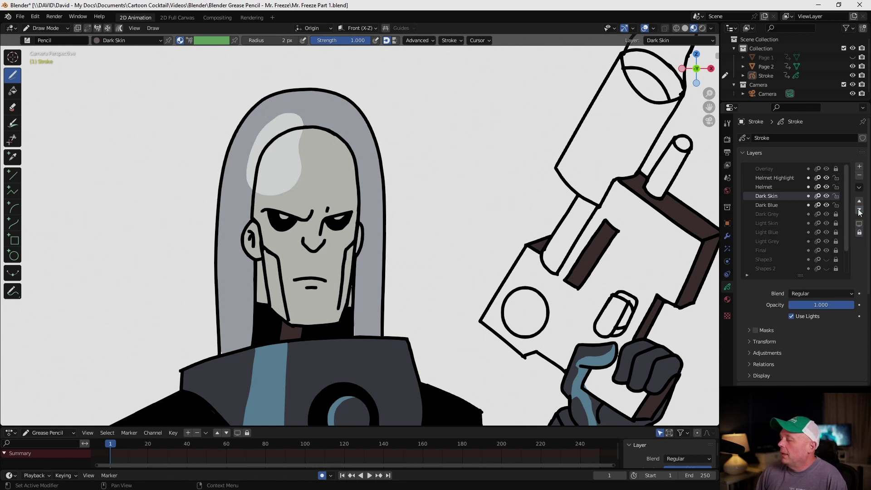
Draw a Dark Skin shadow down the gun side of the face, from the top of the head to the jaw.
scroll(345, 134, up, 1)
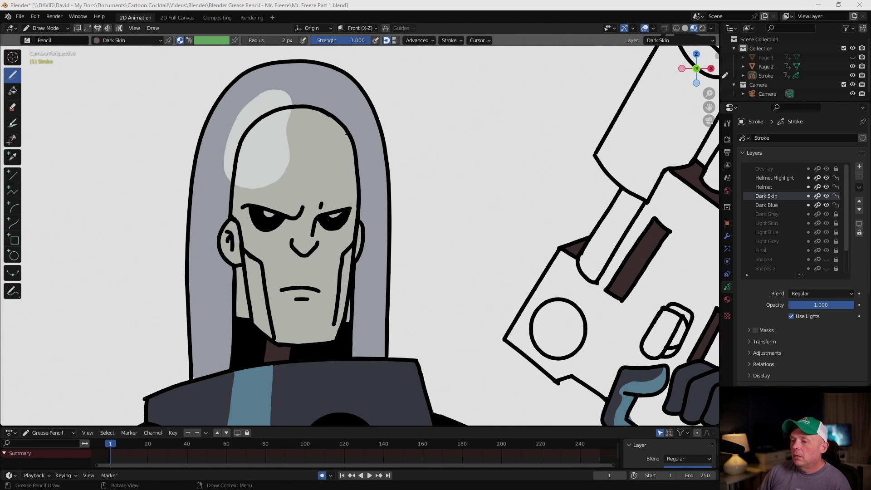
scroll(346, 134, up, 1)
mouse_move(300, 85)
mouse_down()
mouse_move(325, 313)
mouse_move(345, 236)
mouse_move(309, 90)
mouse_move(329, 367)
mouse_up()
Add a layer named Eyes above the Dark Skin layer and select the Eye Red material.
click(859, 166)
double_click(771, 197)
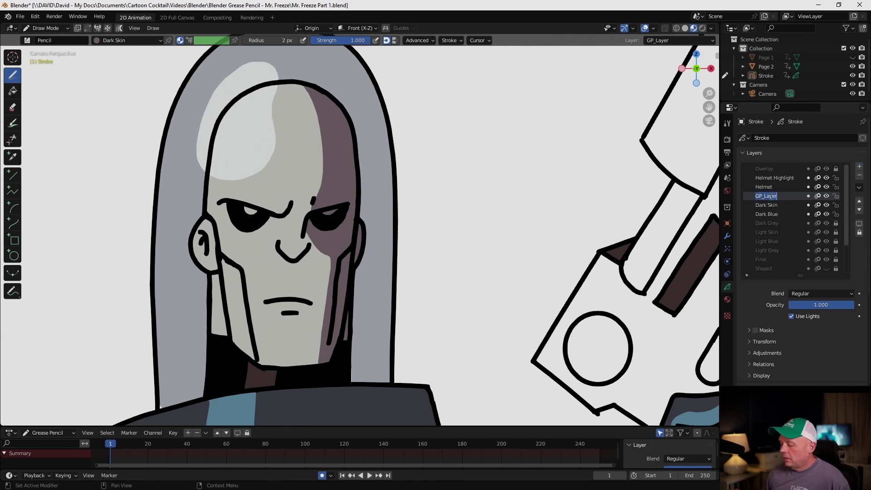
text(Eyes)
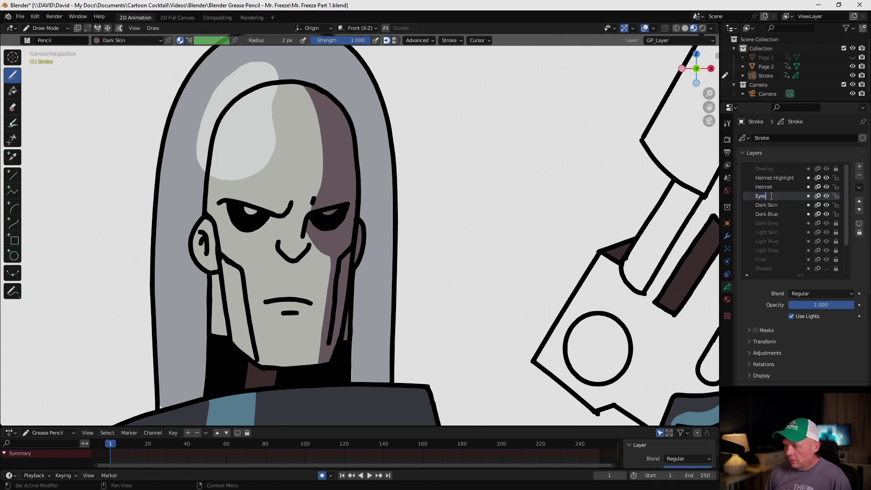
click(727, 299)
click(764, 222)
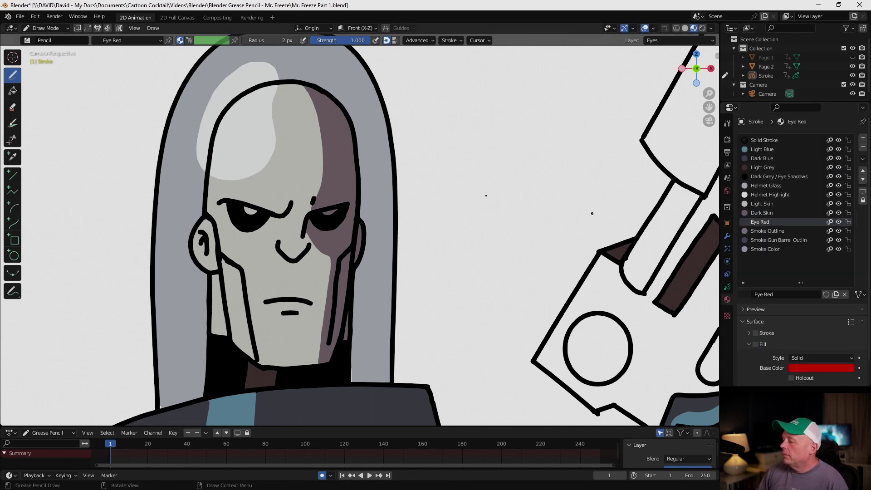
Enable the fill of the Eye Red material and color the eye on the shadowed side of the face.
scroll(359, 235, up, 7)
click(727, 287)
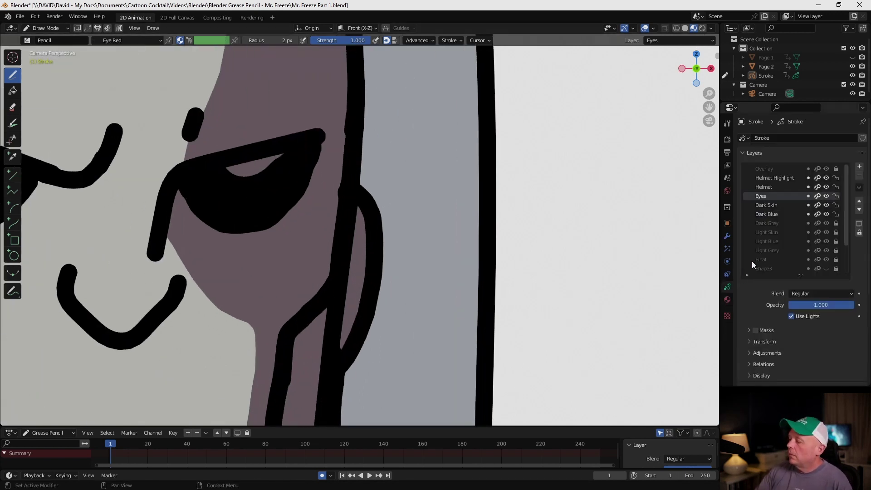
click(727, 299)
scroll(759, 327, down, 1)
click(755, 326)
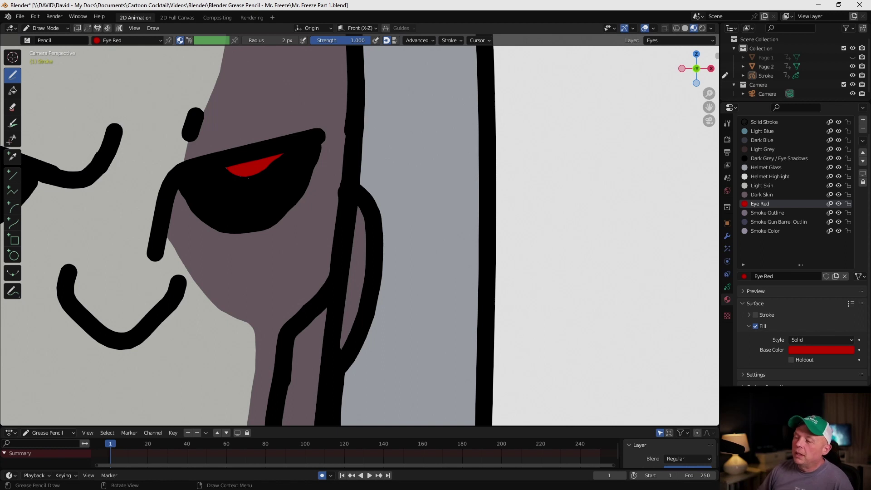
Color the eye on the lit side of the face with the Eye Red material.
scroll(248, 178, down, 4)
scroll(107, 180, up, 3)
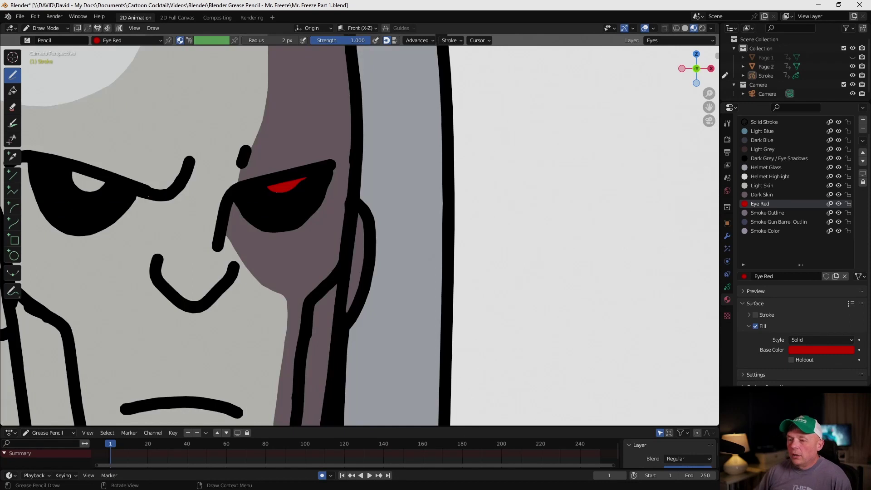
scroll(141, 153, up, 1)
shift+middle_drag(114, 151, 467, 216)
drag(375, 229, 408, 240)
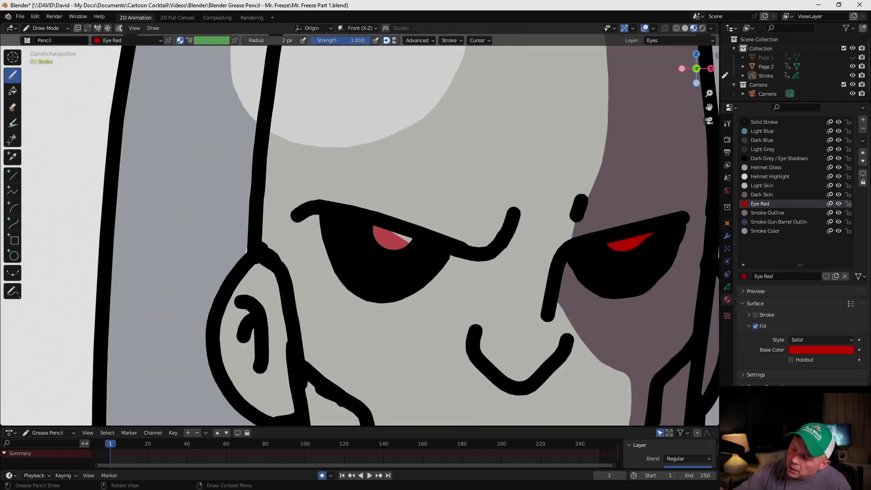
Select the Light Blue material and fill the large circle on the side of the gun.
key(Home)
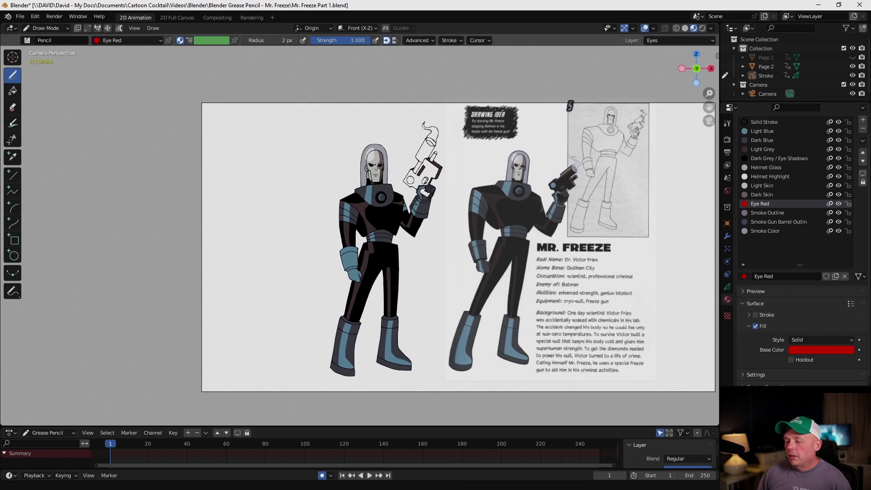
scroll(424, 177, up, 10)
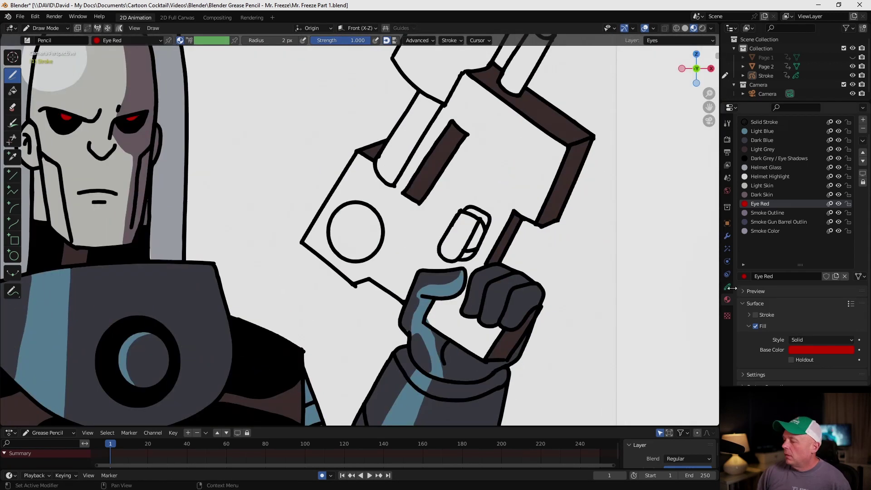
click(726, 286)
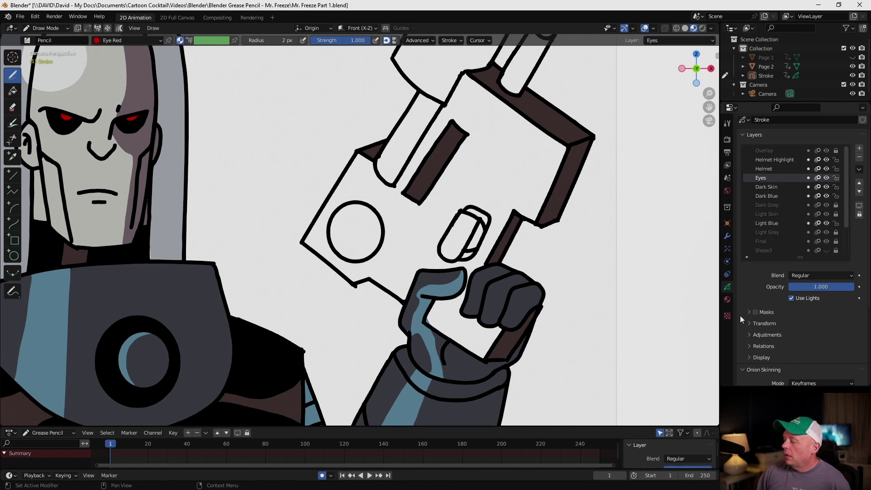
click(727, 299)
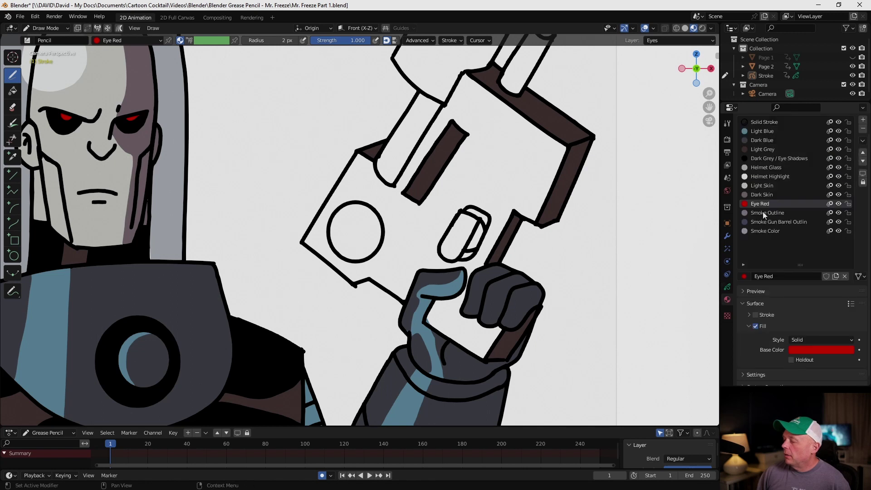
click(761, 132)
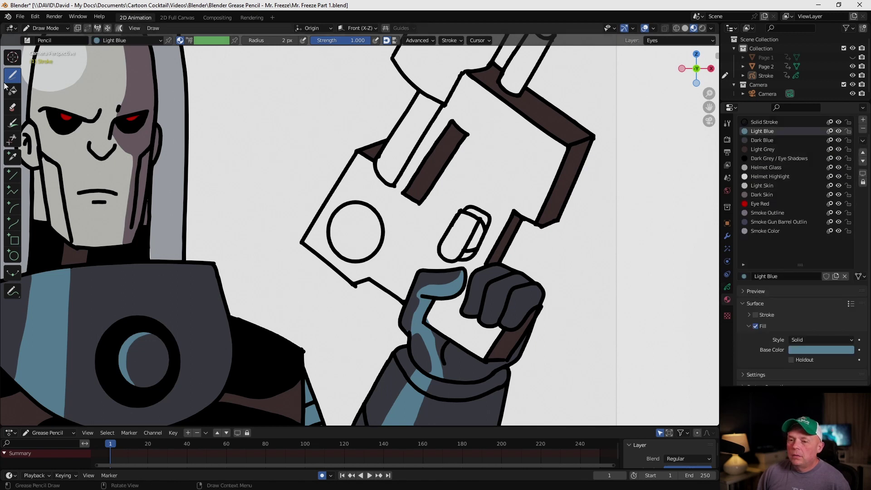
click(13, 90)
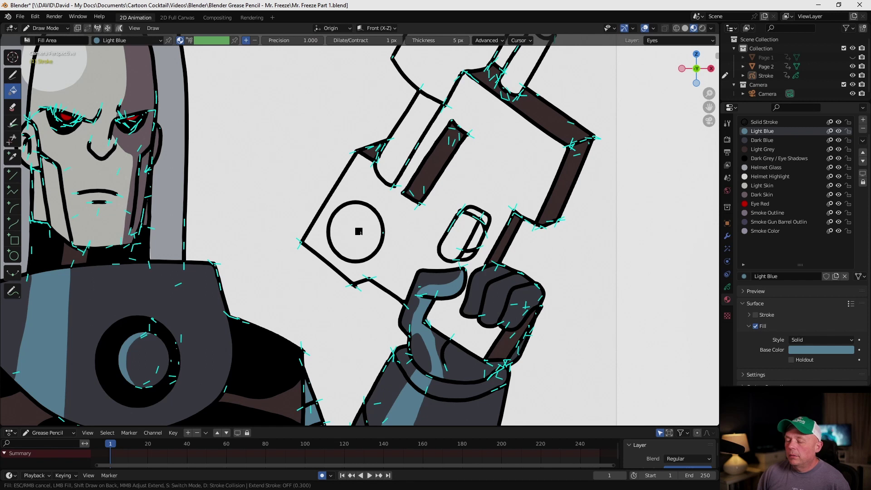
click(358, 231)
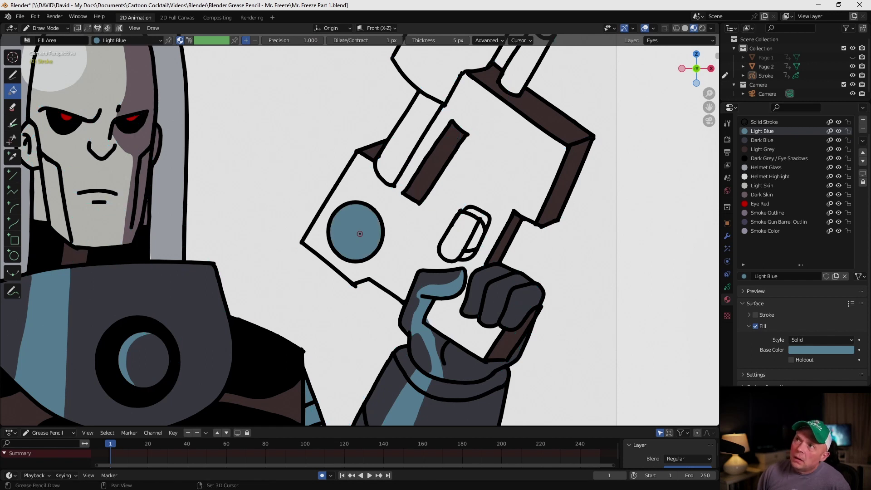
Unlock the Dark Grey layer and fill the gun body on it with the Dark Grey / Eye Shadows material.
shift+middle_drag(359, 233, 321, 247)
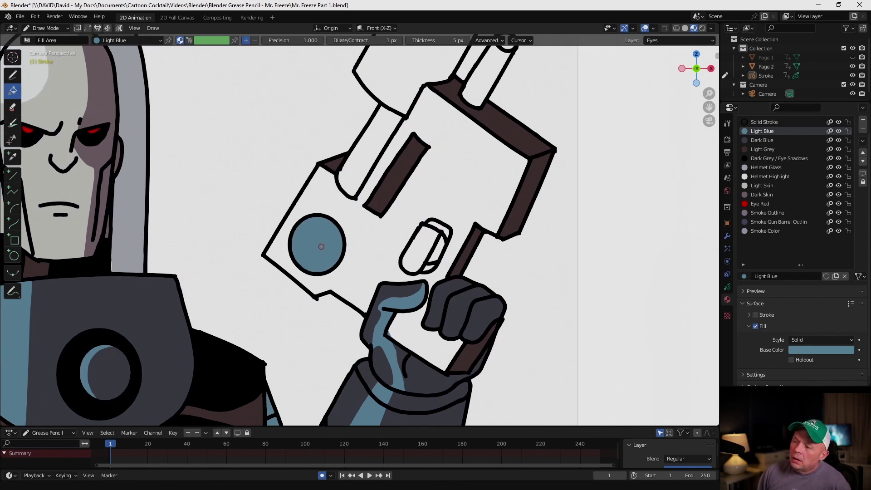
click(766, 159)
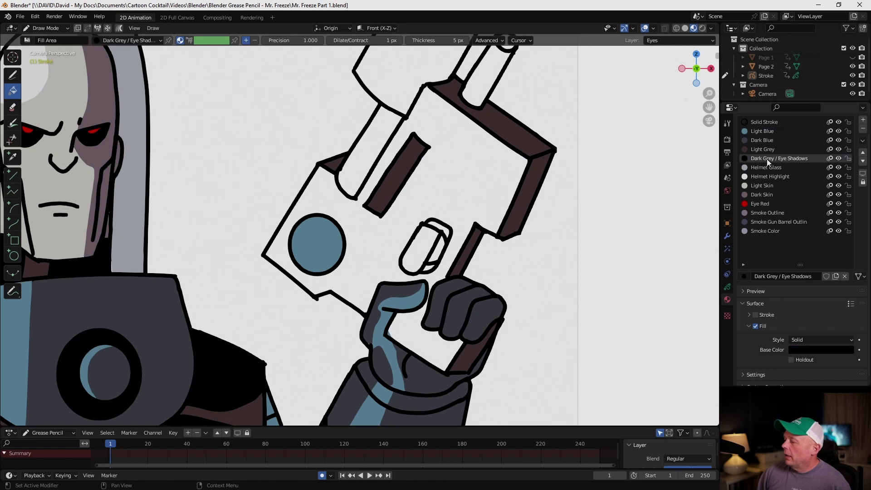
click(728, 287)
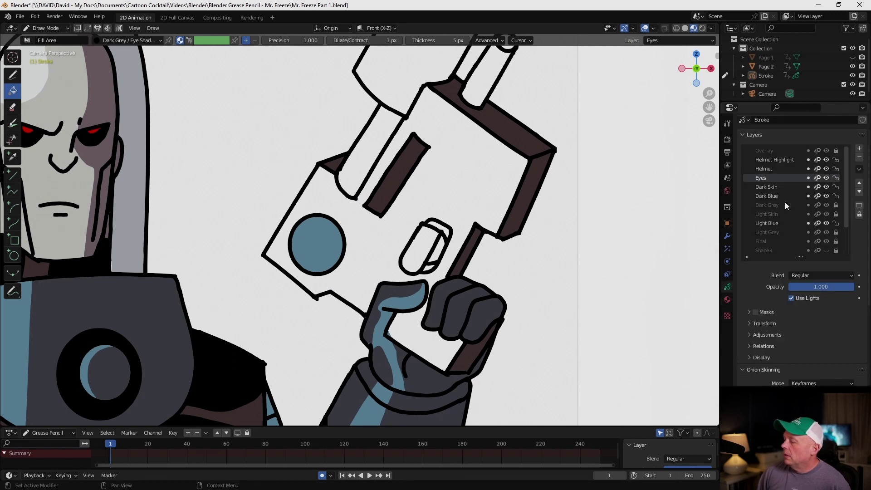
click(835, 205)
click(801, 205)
click(419, 214)
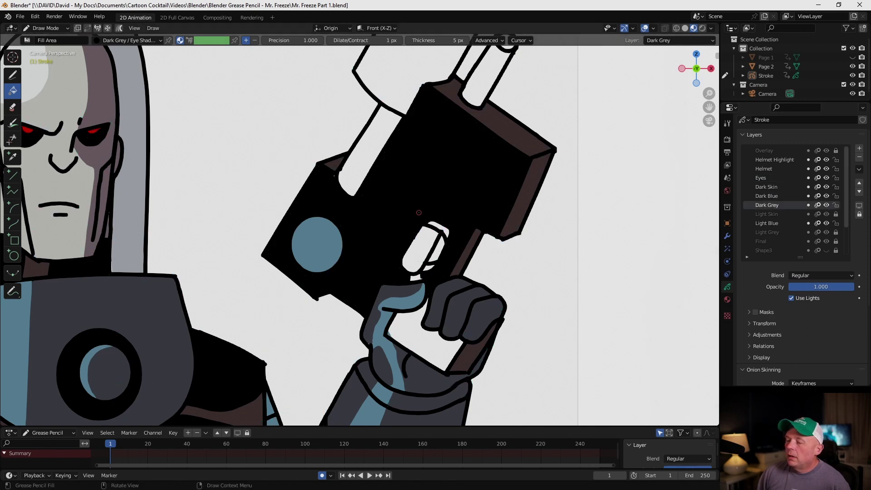
Fill the gun grip between thumb and fingers with Dark Grey / Eye Shadows and draw over its remaining gaps.
shift+middle_drag(418, 214, 410, 264)
shift+middle_drag(472, 141, 407, 269)
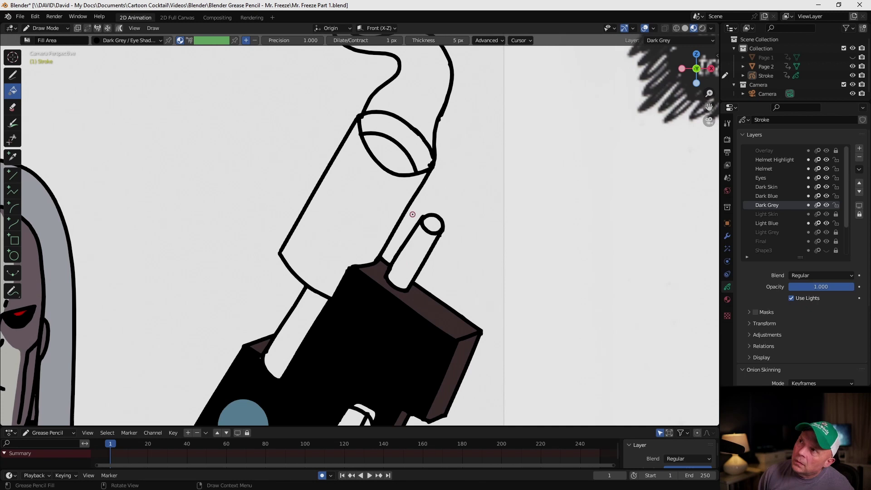
shift+middle_drag(413, 214, 476, 79)
shift+middle_drag(317, 327, 294, 260)
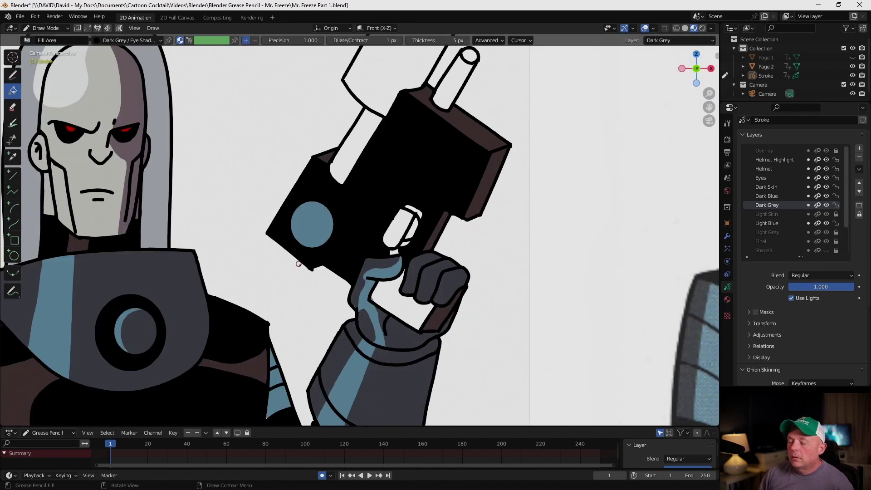
click(393, 299)
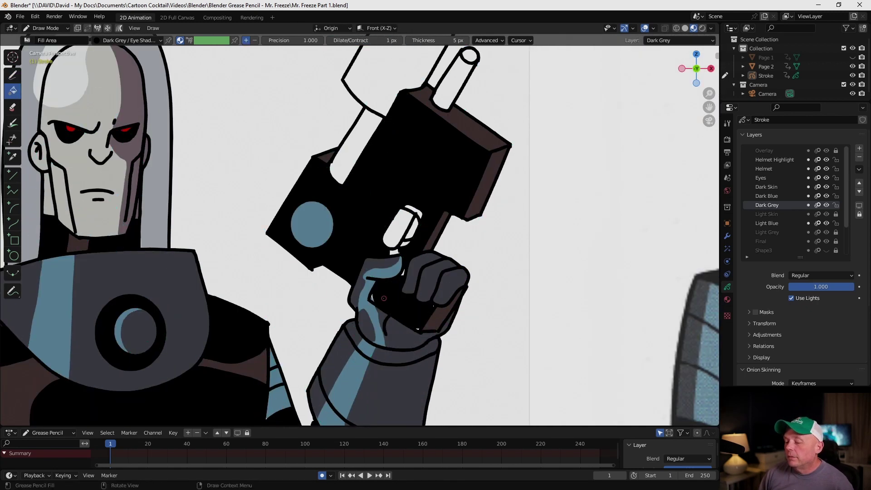
scroll(384, 298, up, 3)
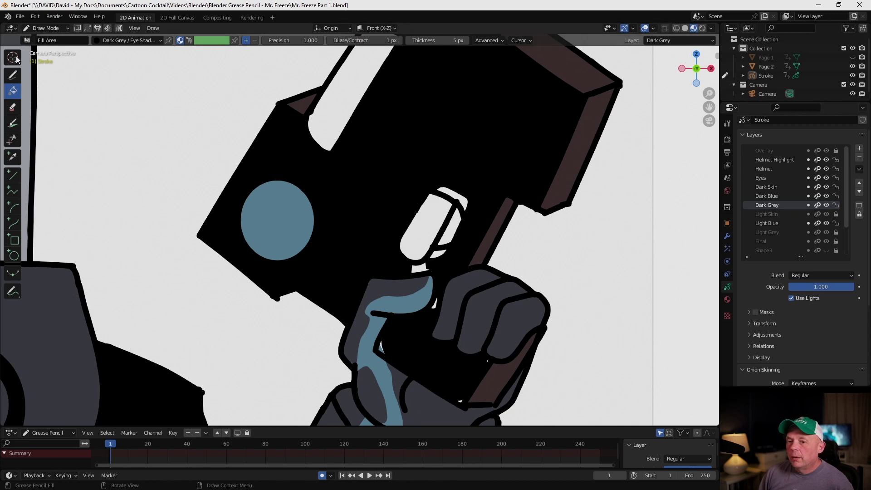
click(13, 76)
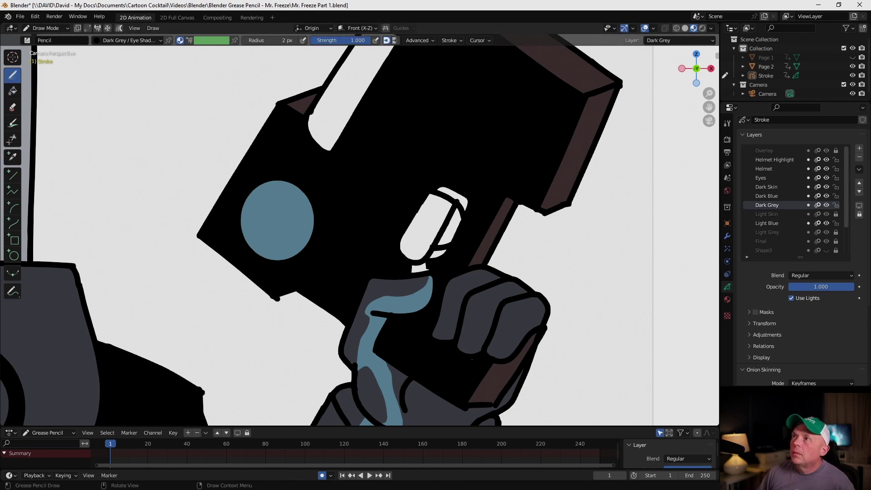
Switch to the Dark Blue layer and material and fill the oval button on the gun.
click(768, 198)
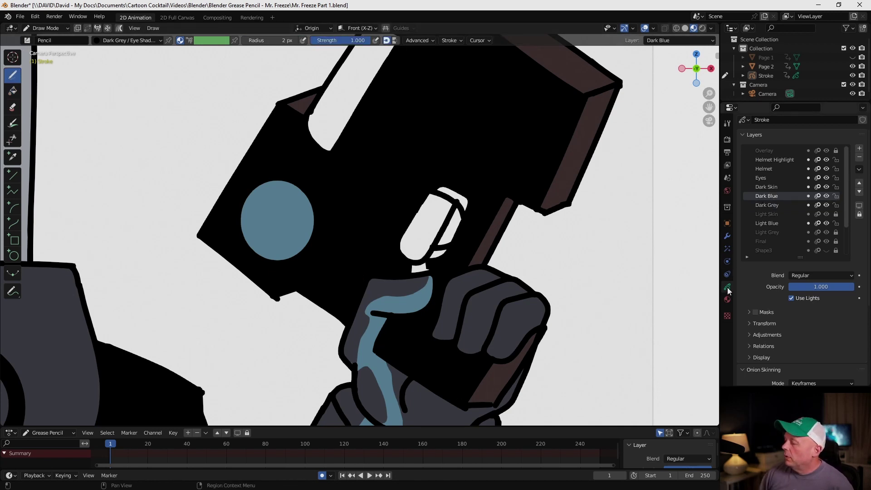
click(726, 298)
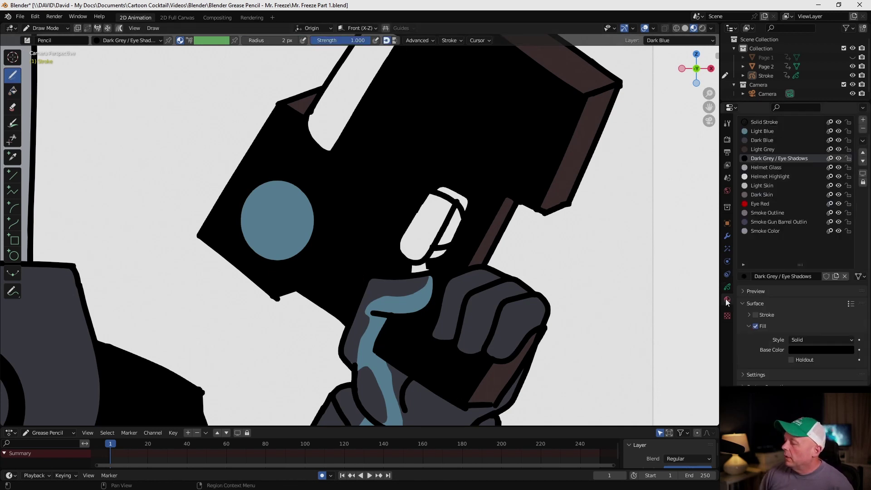
click(765, 140)
click(13, 91)
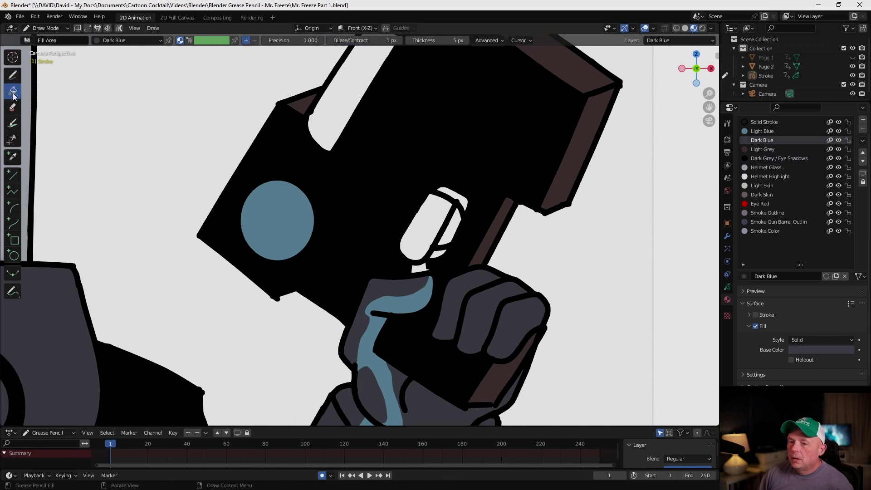
click(413, 228)
scroll(433, 232, up, 2)
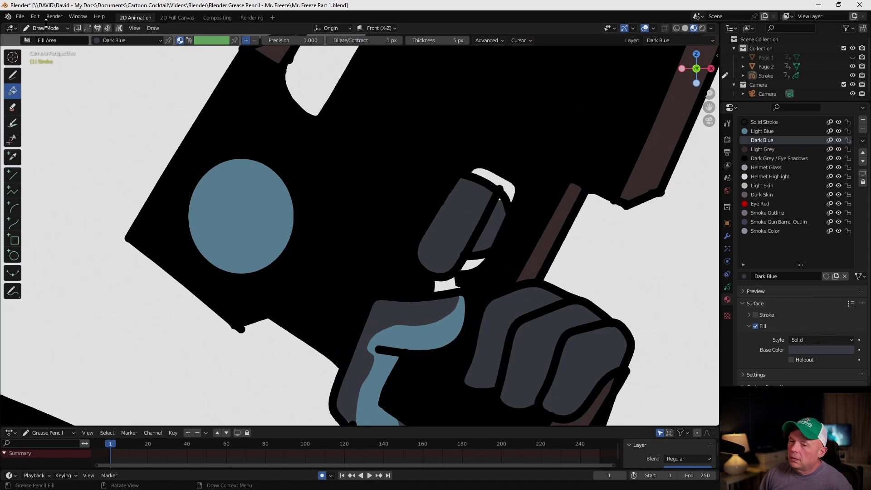
Draw over the gap between the oval button and the glove on the Dark Grey layer, using the Dark Grey / Eye Shadows material.
key(shift+space)
key(d)
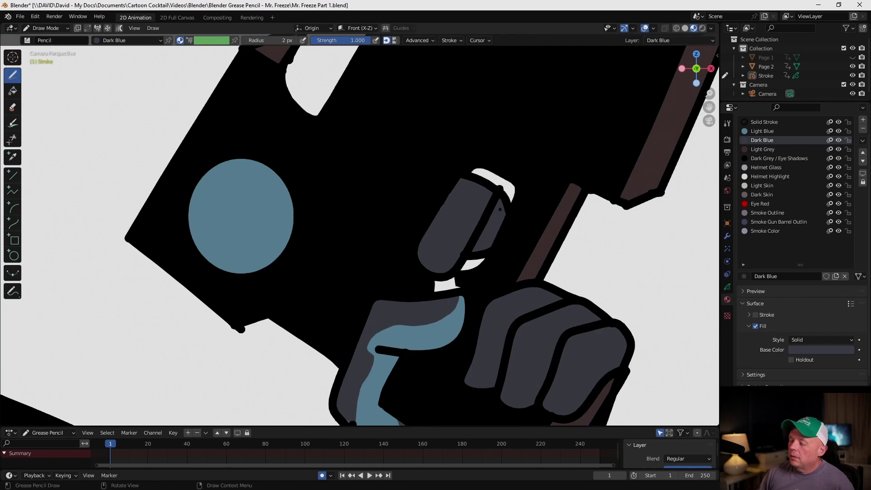
click(726, 287)
click(770, 205)
click(726, 299)
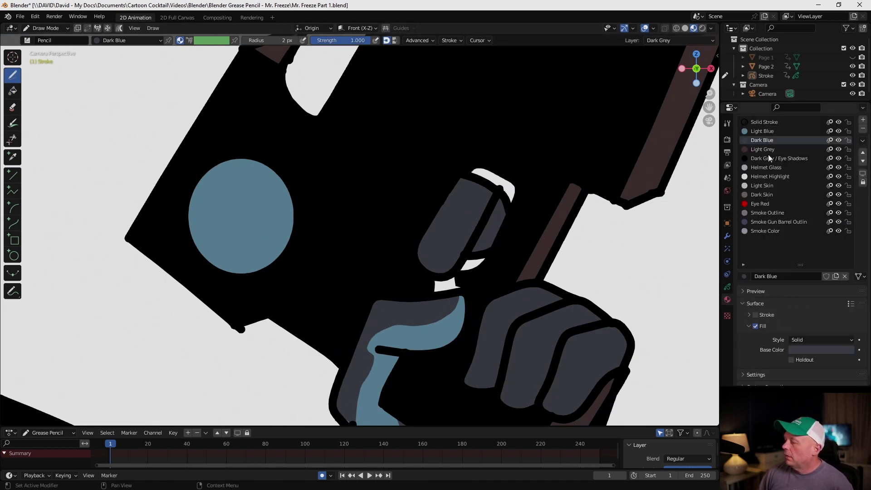
click(766, 158)
scroll(525, 301, up, 1)
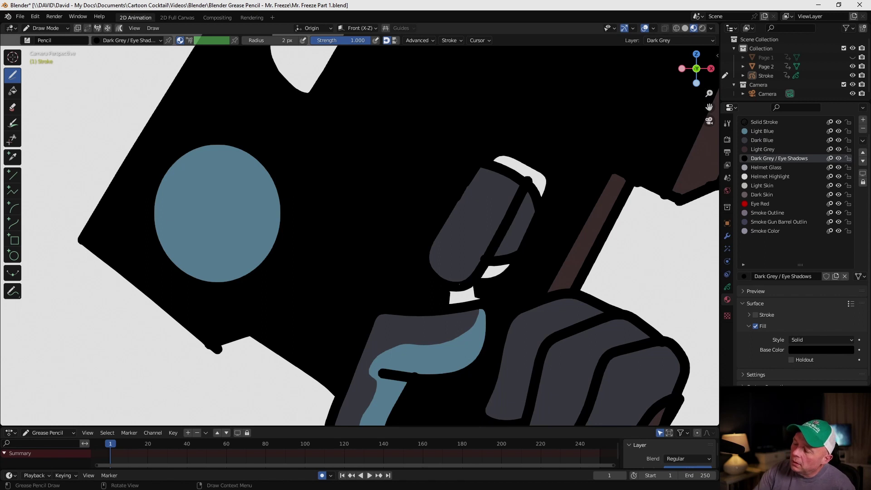
key(KP_0)
key(KP_0)
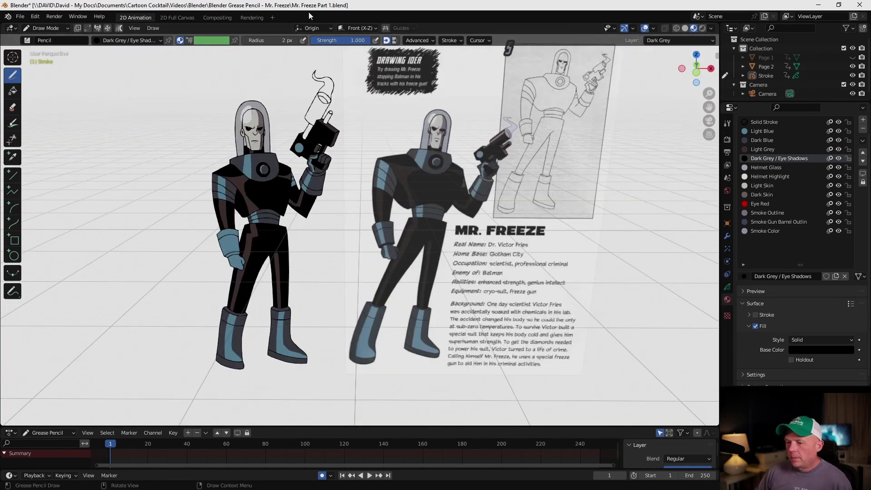
Add a grease pencil layer named Blue Gun Tip above the Dark Grey layer.
click(727, 287)
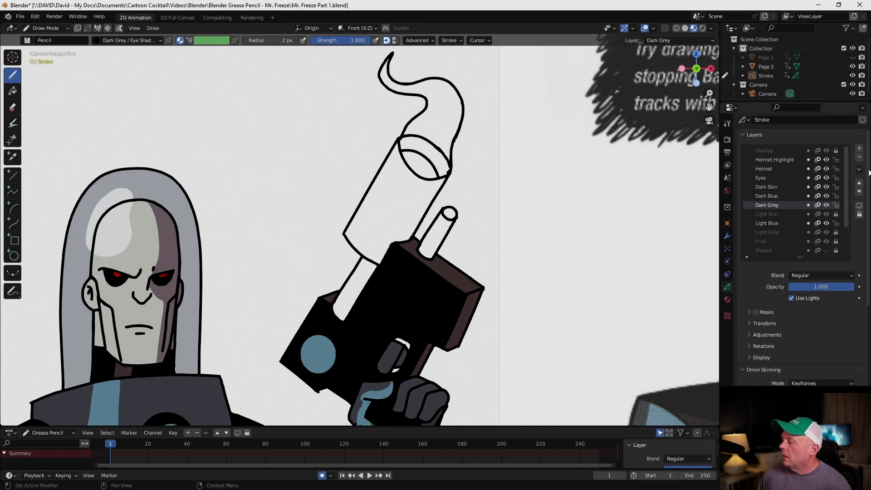
click(859, 149)
double_click(773, 207)
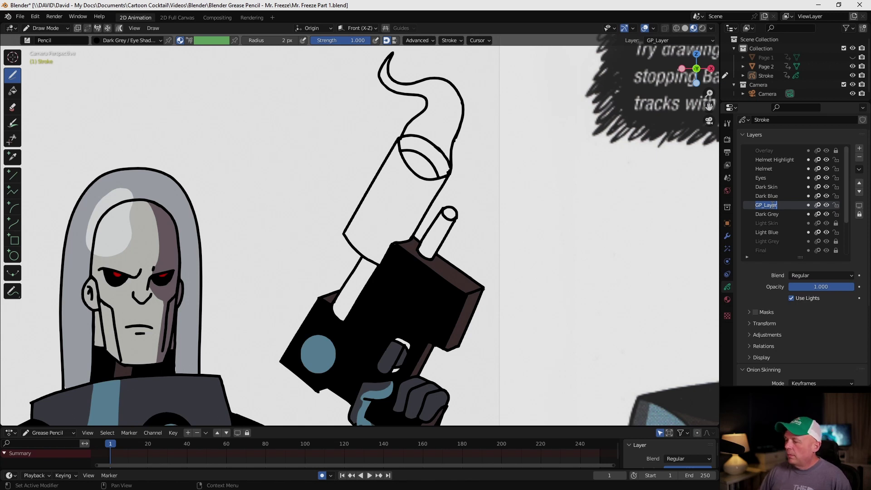
text(GGGGGGGGuuuu)
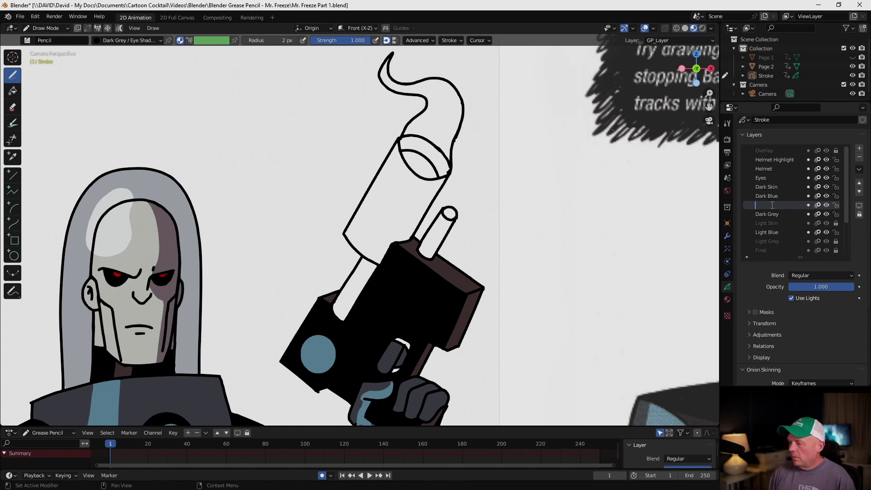
key(Return)
Rename the smoke gun barrel material as Smoke Gun Barrel Outline.
key(ctrl+Tab)
click(810, 222)
key(Return)
Color both parts of the gun barrel's open end with the Smoke Outline material.
click(12, 90)
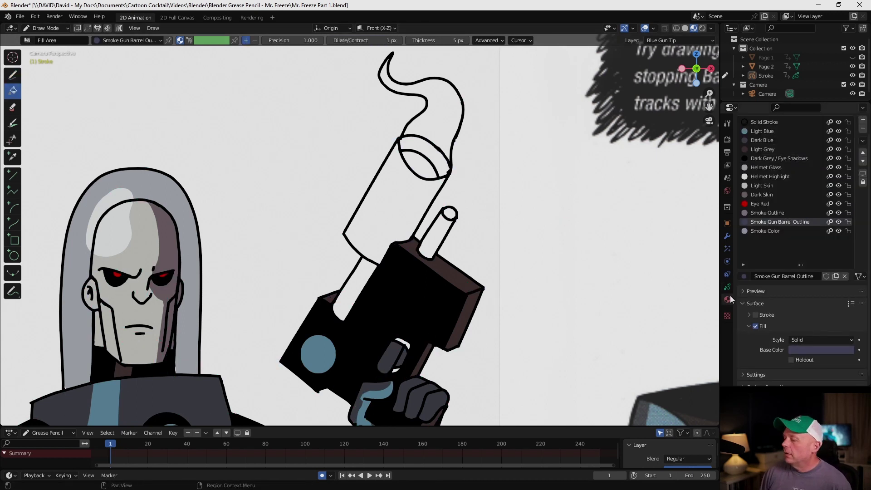
click(766, 212)
click(424, 161)
scroll(424, 161, up, 5)
click(12, 75)
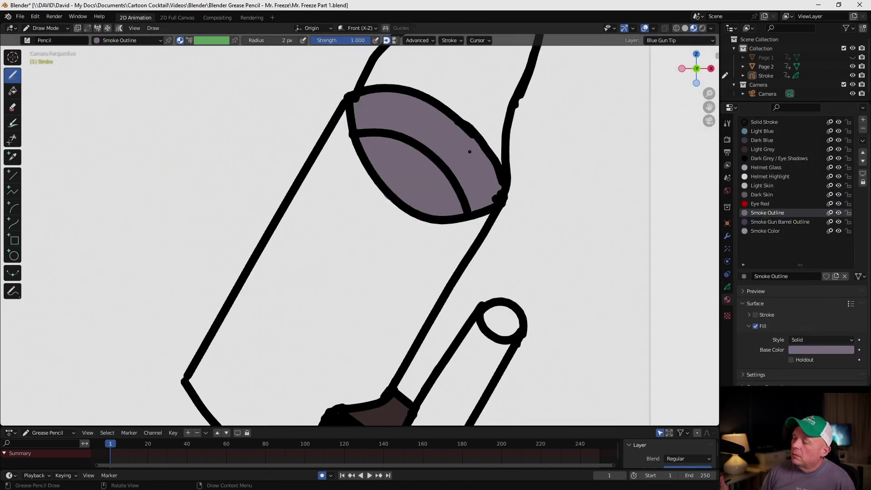
scroll(482, 155, down, 5)
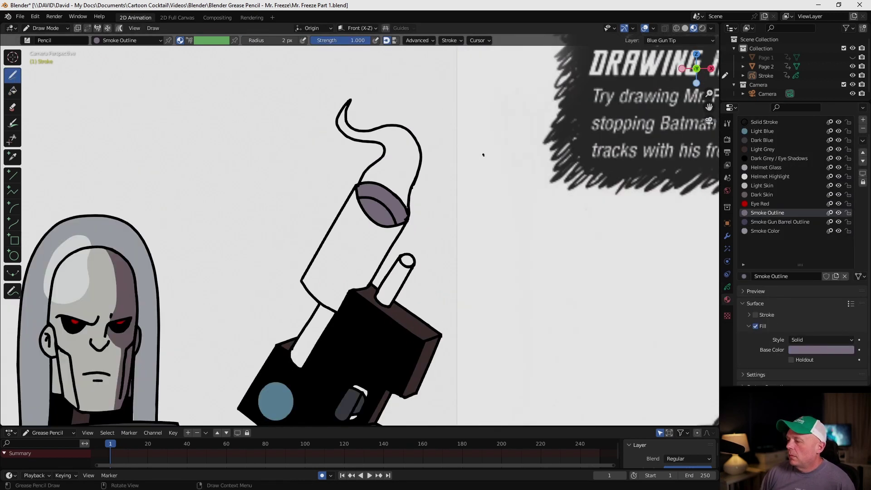
Add a grease pencil layer named Smoke above the Blue Gun Tip layer.
click(727, 286)
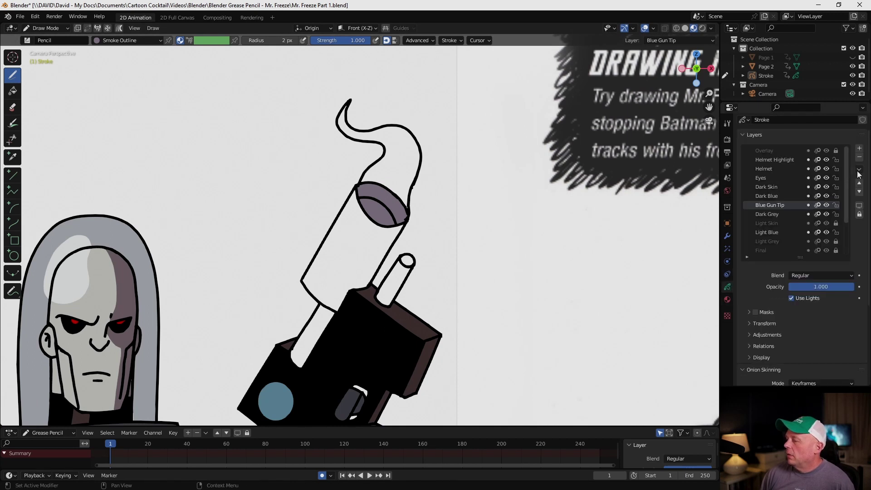
click(859, 149)
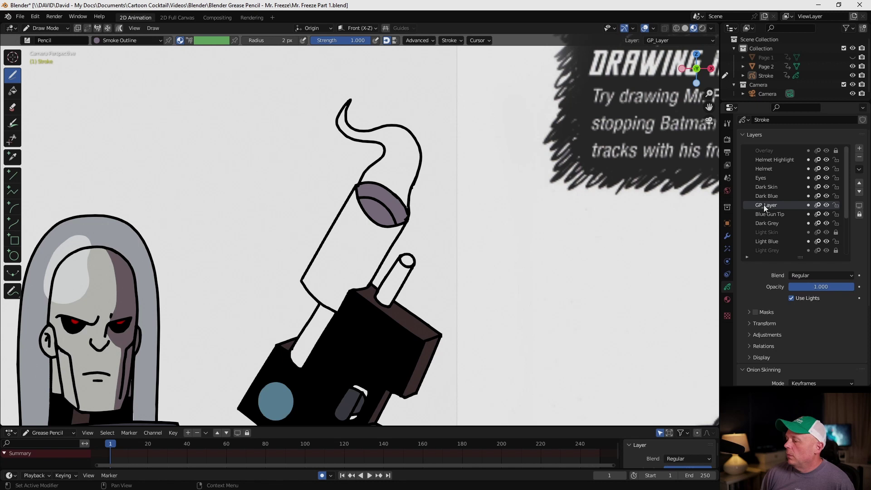
text(Smoke)
key(Return)
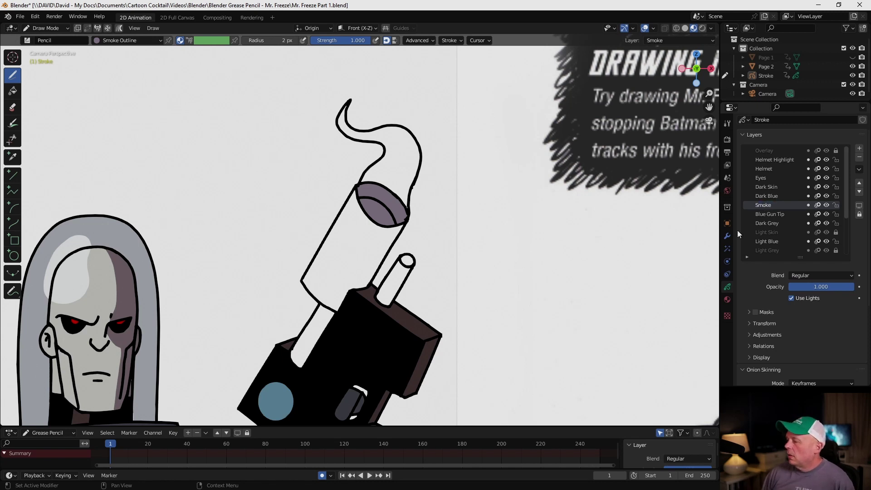
Color the smoke rising from the gun barrel with the Smoke Color material on the Smoke layer.
click(727, 299)
click(764, 230)
scroll(348, 107, up, 4)
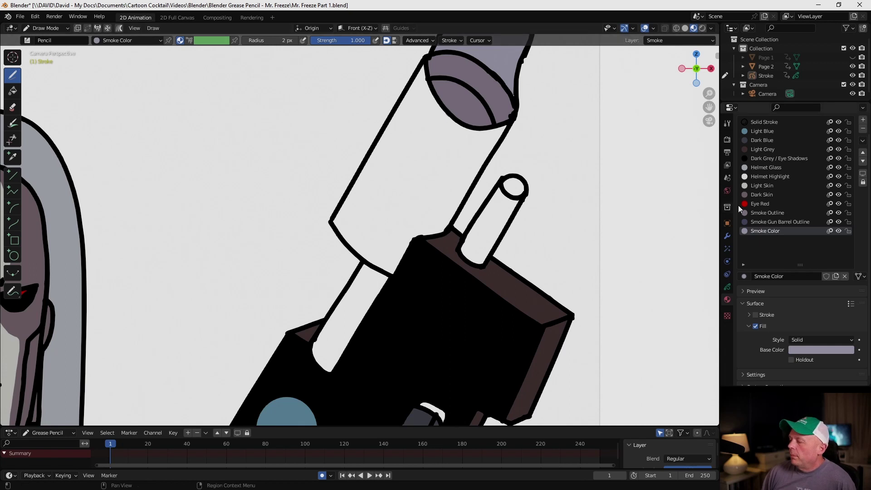
Add a grease pencil layer named Gun Barrel above the Smoke layer.
click(727, 287)
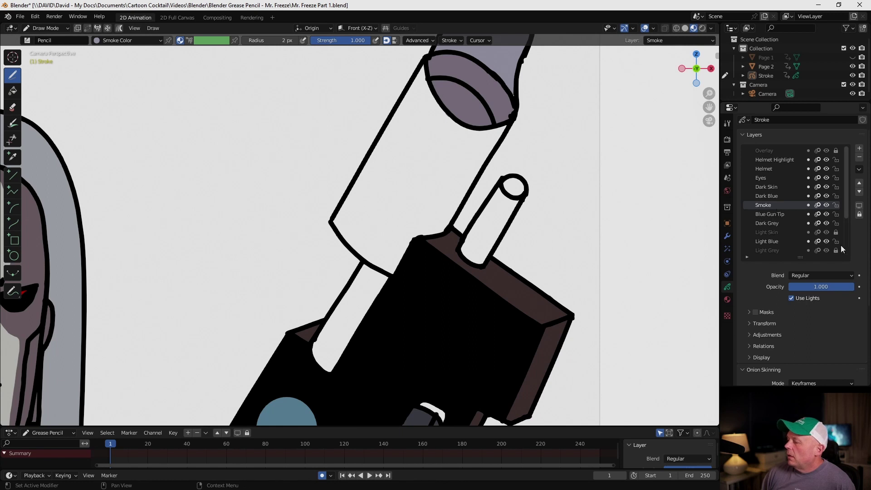
click(859, 151)
double_click(767, 204)
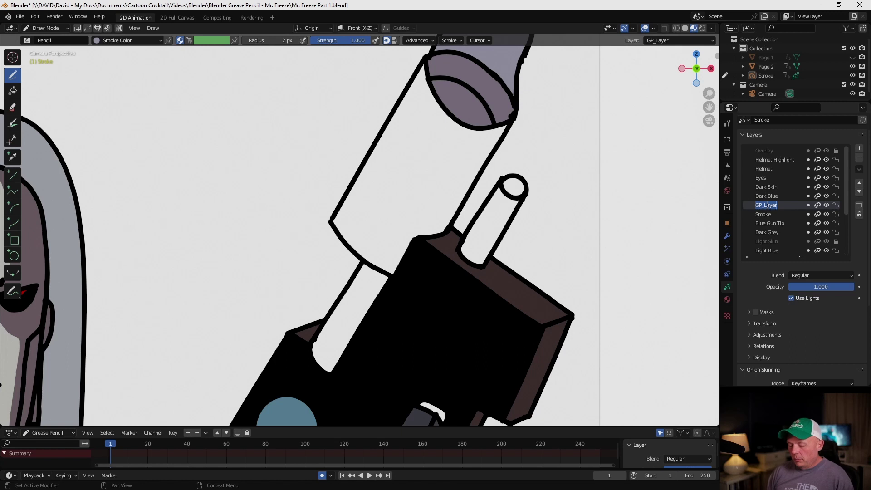
text(Gun Barrel)
key(Return)
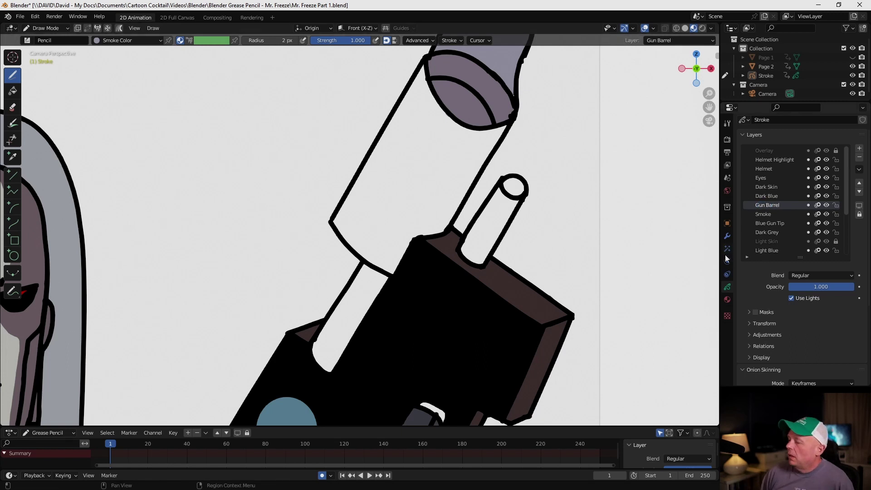
Fill the large gun barrel, the small tube with its round end, and the rod below the barrel with the Light Grey material.
click(726, 299)
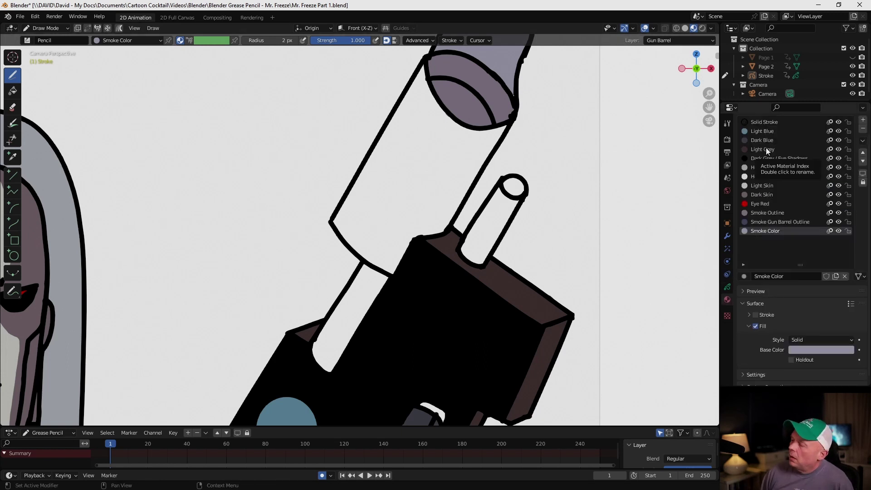
click(762, 149)
scroll(554, 239, down, 1)
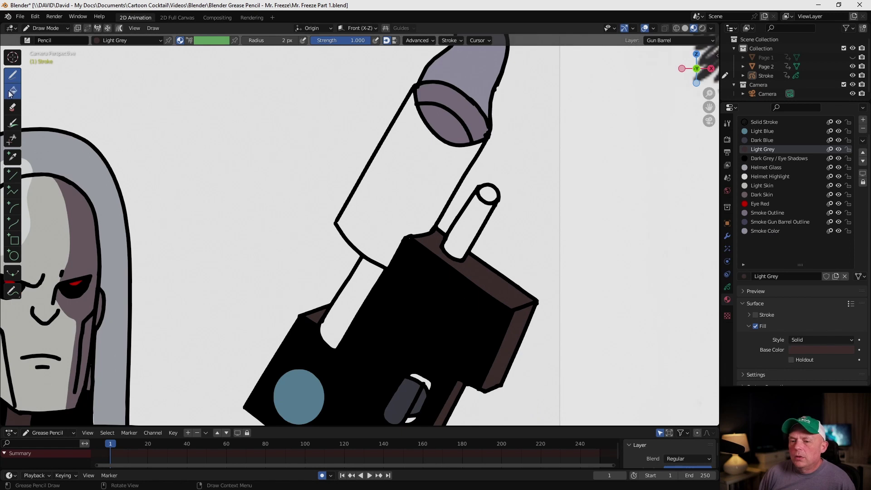
click(13, 90)
click(418, 169)
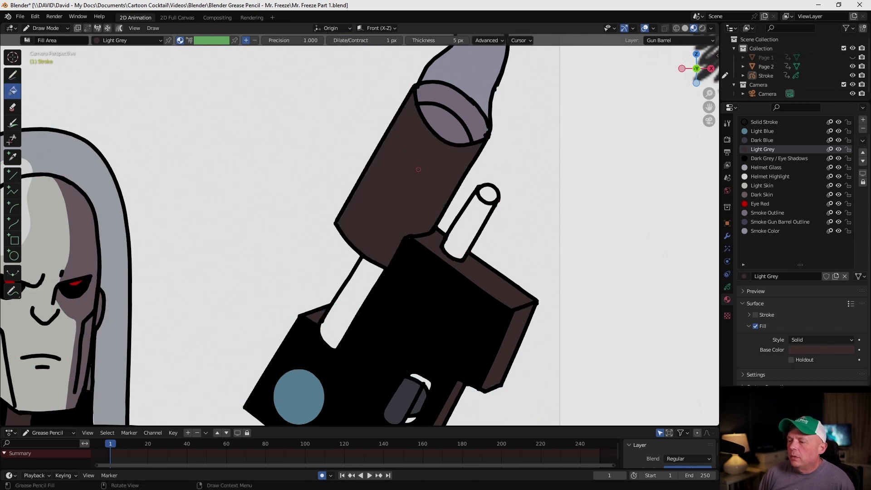
click(472, 221)
click(493, 192)
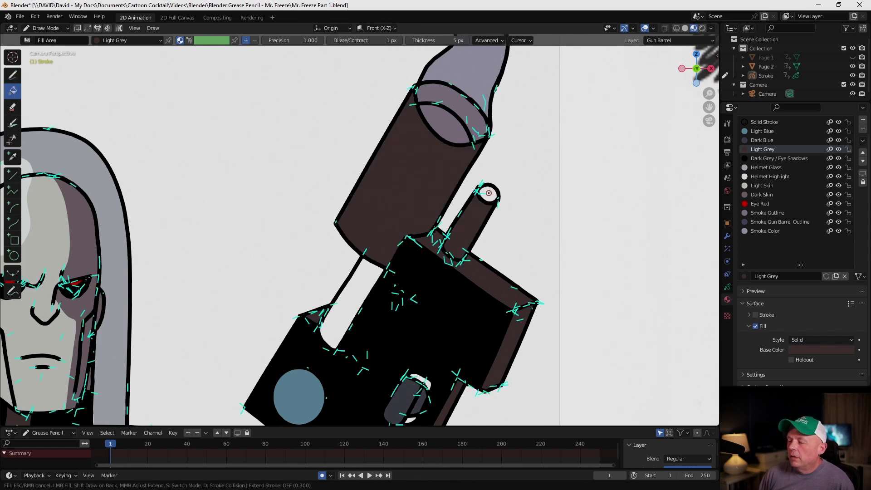
click(367, 276)
scroll(391, 255, up, 1)
Draw shadows along the right sides of the large barrel and the small tube with the Dark Grey / Eye Shadows material.
click(13, 75)
scroll(481, 250, down, 2)
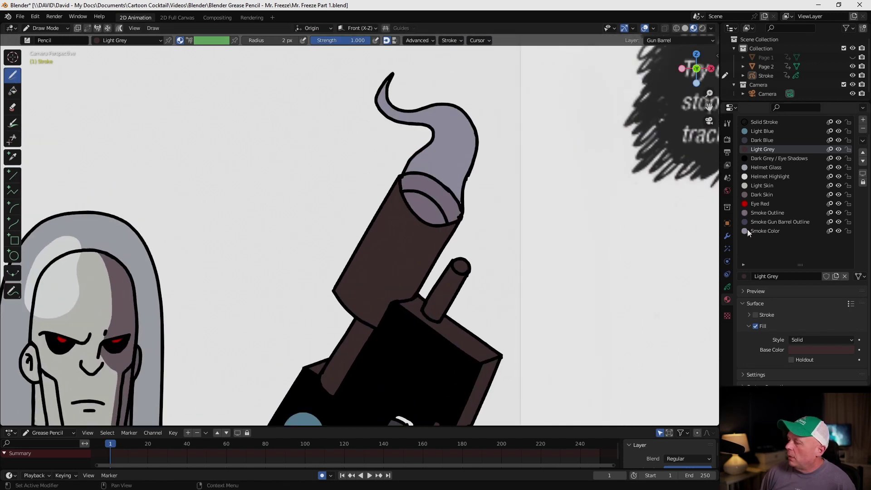
click(767, 158)
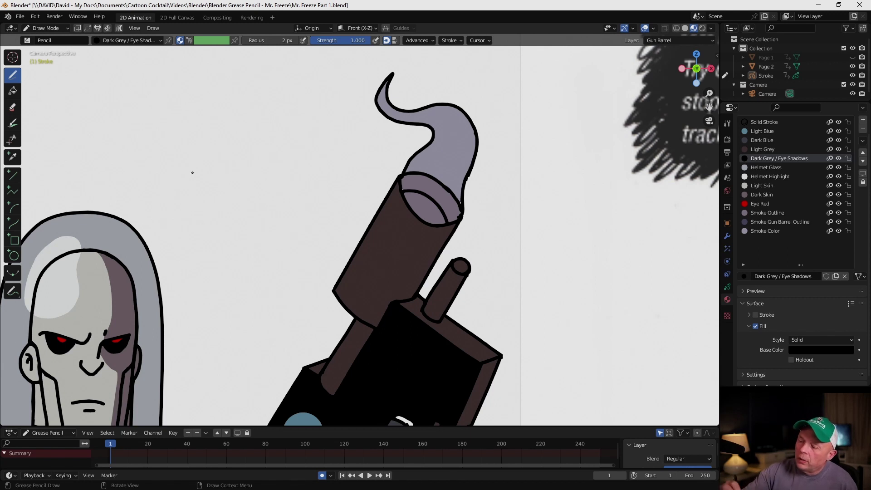
drag(370, 321, 451, 227)
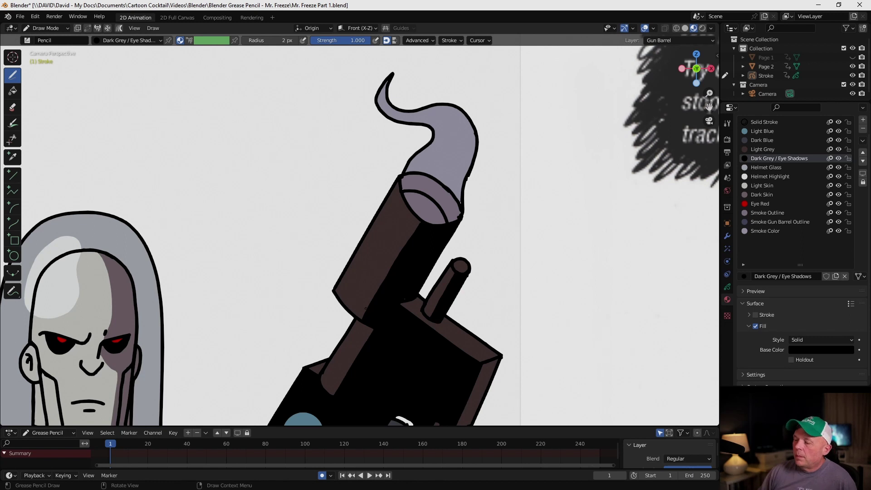
scroll(639, 232, down, 1)
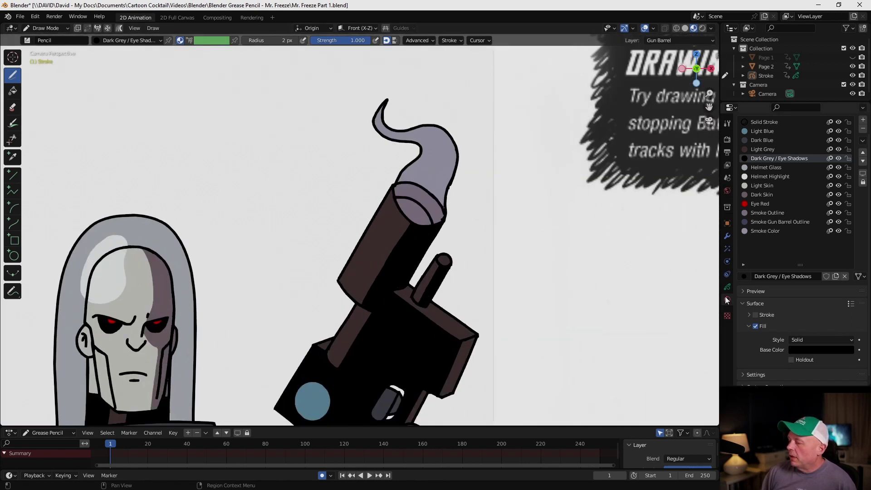
Add a grease pencil material named Gun Highlight in a new material slot.
click(863, 122)
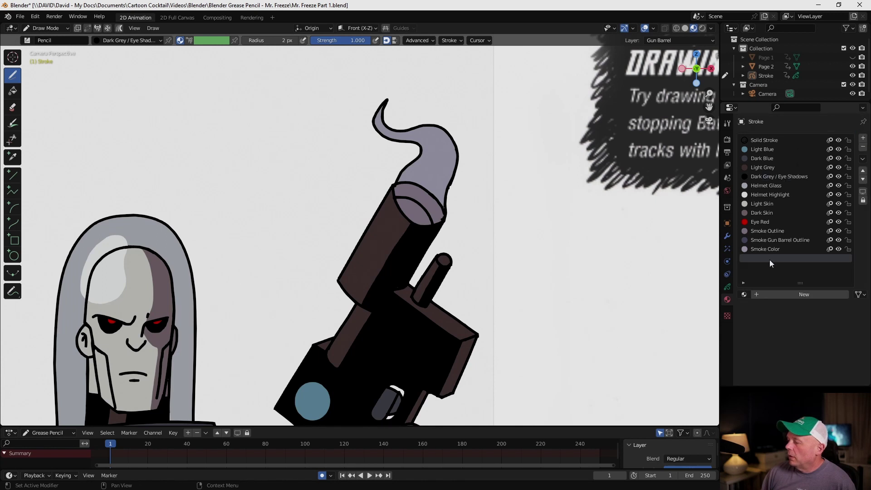
click(800, 294)
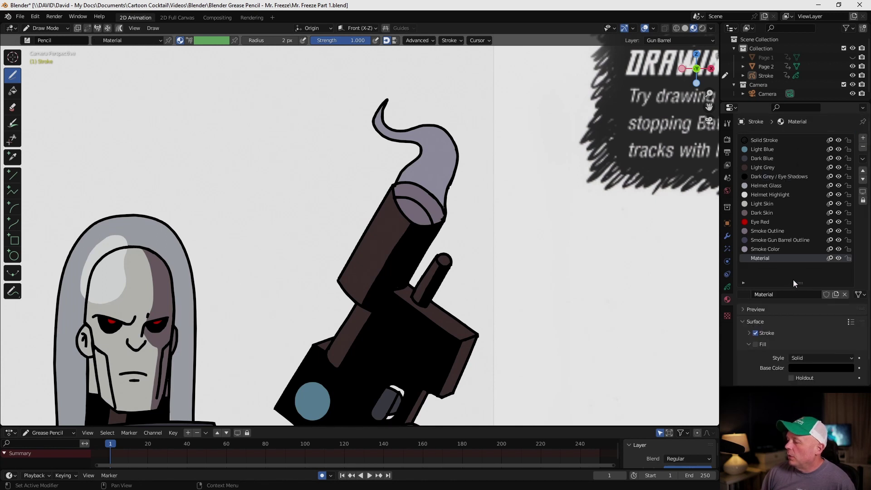
double_click(756, 258)
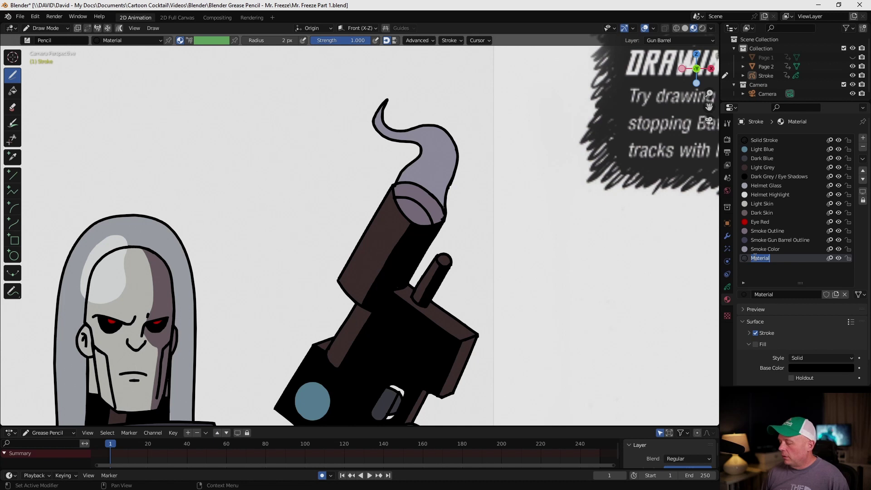
text(Gun Highlight)
key(Return)
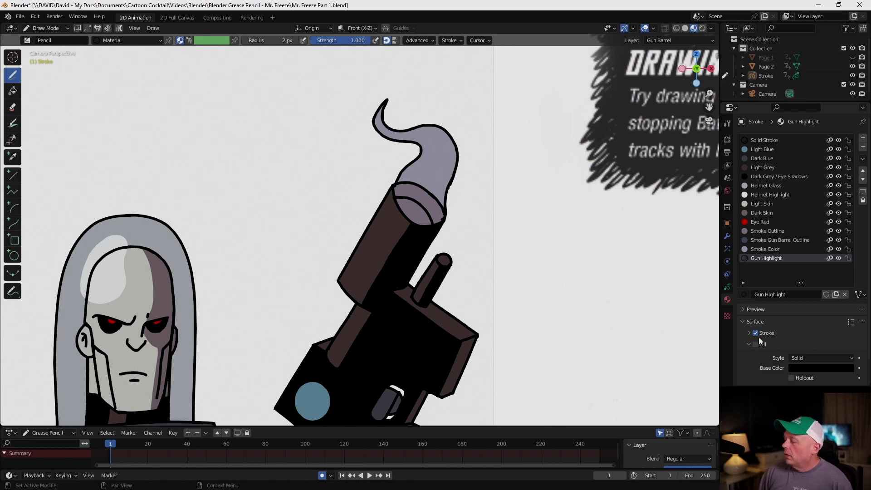
Make Gun Highlight a fill-only material without stroke and give it a light tan base color.
click(755, 333)
click(804, 367)
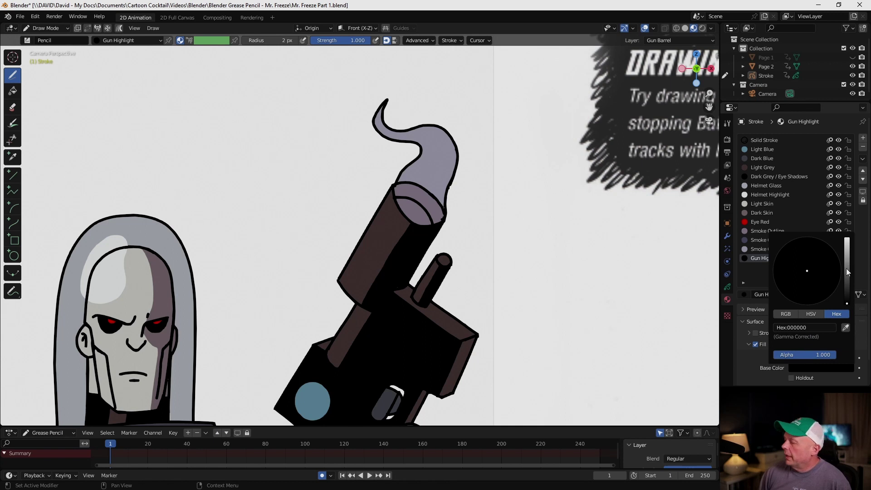
drag(845, 268, 846, 254)
click(811, 282)
click(810, 286)
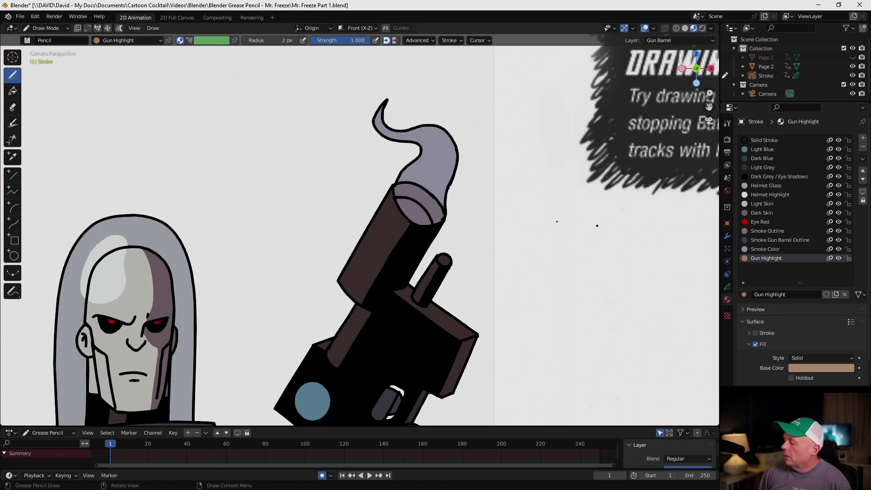
Draw lengthwise highlights on the large barrel and the rod below it with the Gun Highlight material.
scroll(412, 217, up, 2)
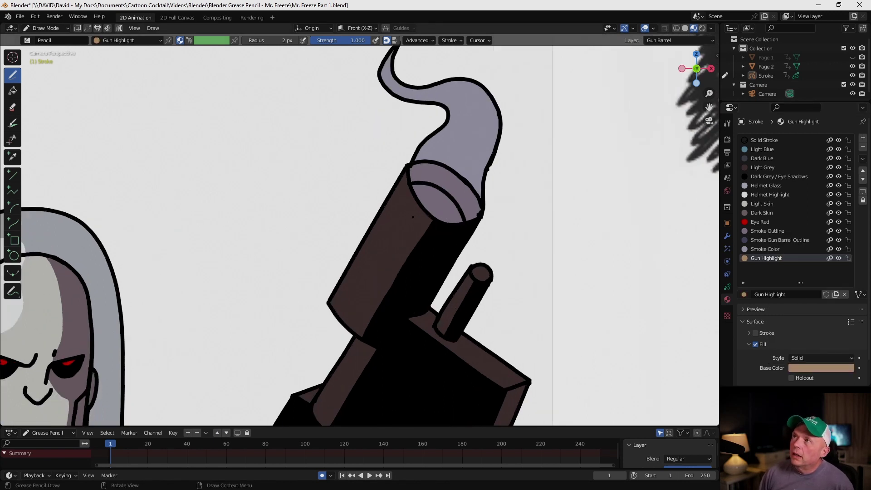
mouse_move(410, 196)
mouse_down()
mouse_move(351, 317)
mouse_move(399, 213)
mouse_up()
drag(362, 339, 327, 382)
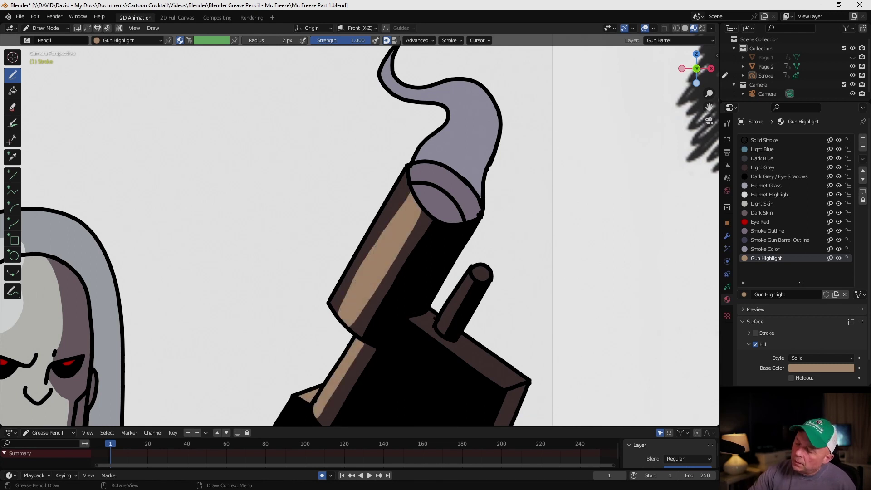
Shade the lowered glove and its cuff with the Dark Blue material on the Dark Blue layer, leaving a light blue highlight strip.
key(Home)
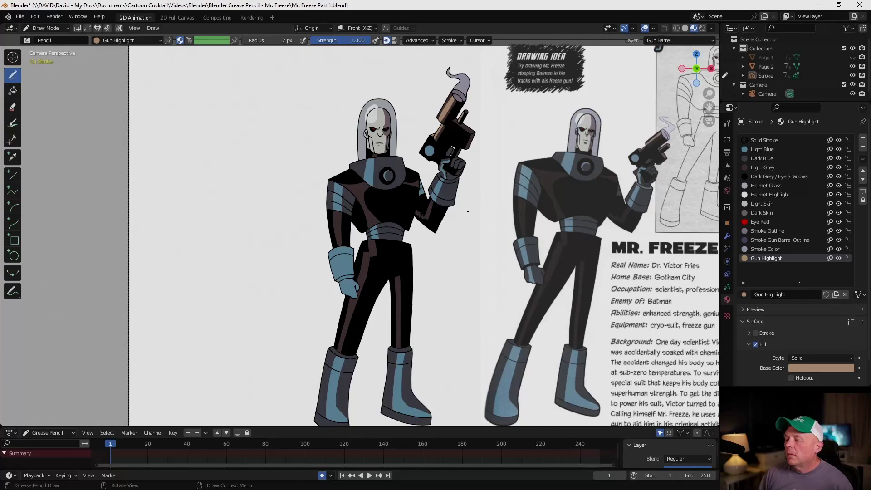
scroll(468, 210, up, 5)
scroll(318, 411, up, 3)
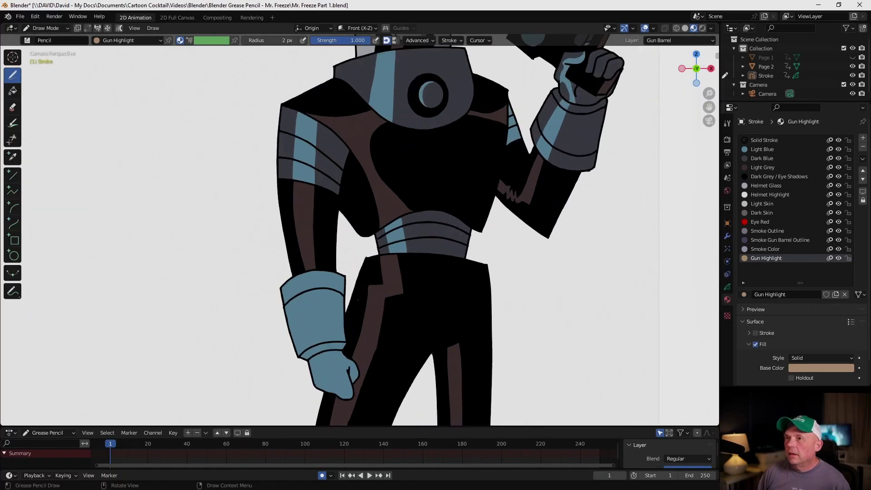
click(727, 287)
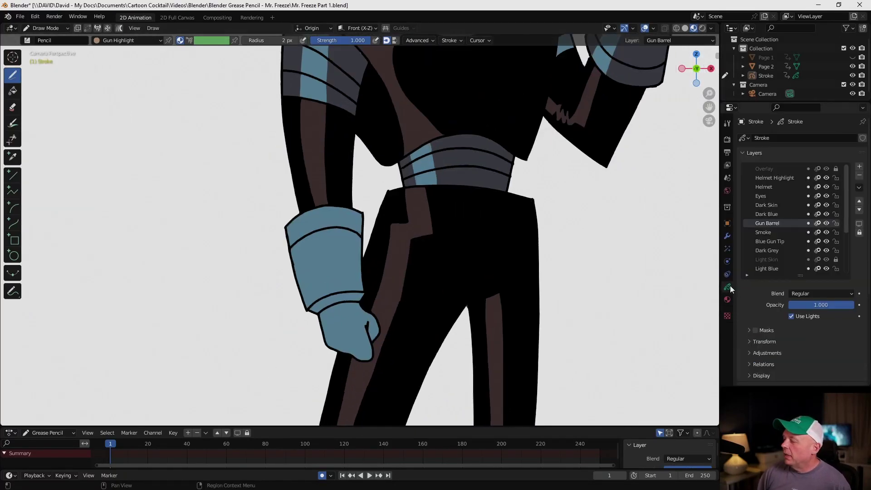
click(774, 213)
click(727, 298)
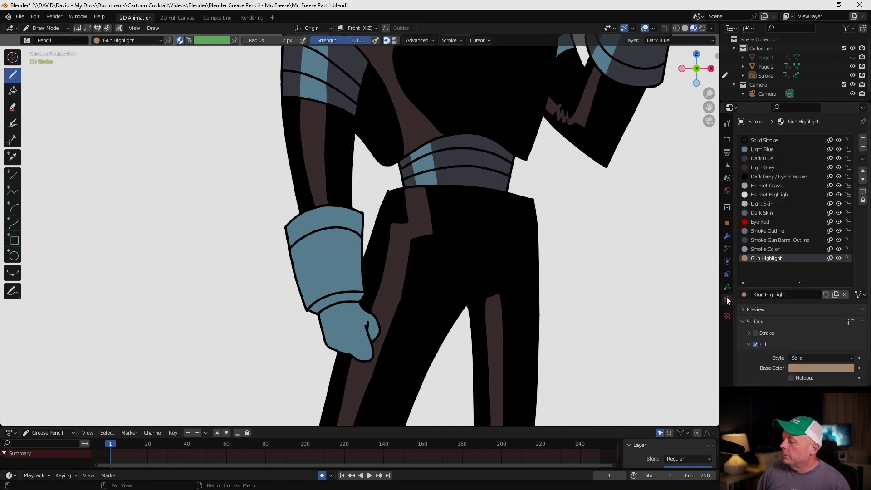
click(769, 159)
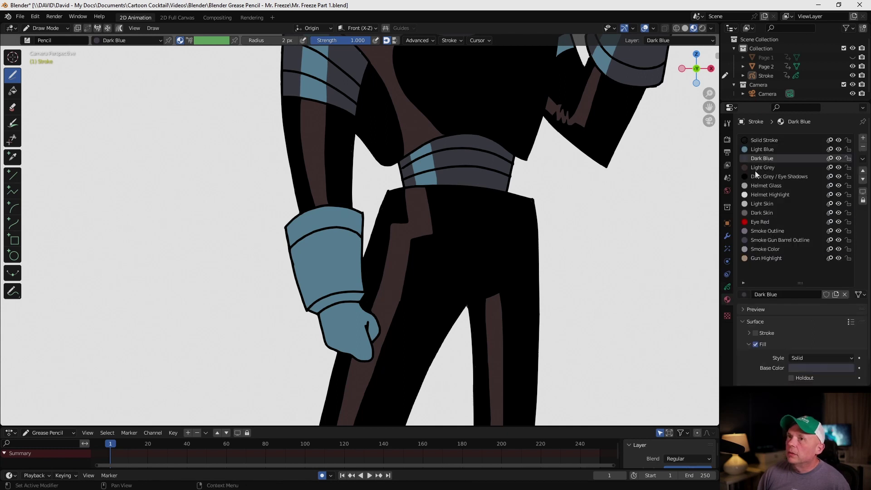
mouse_move(320, 205)
mouse_down()
mouse_move(323, 294)
mouse_move(331, 207)
mouse_move(361, 289)
mouse_move(311, 306)
mouse_move(290, 222)
mouse_move(326, 347)
mouse_move(368, 320)
mouse_up()
Compare the colored figure with the reference drawing and check the chest and raised arm up close.
key(Home)
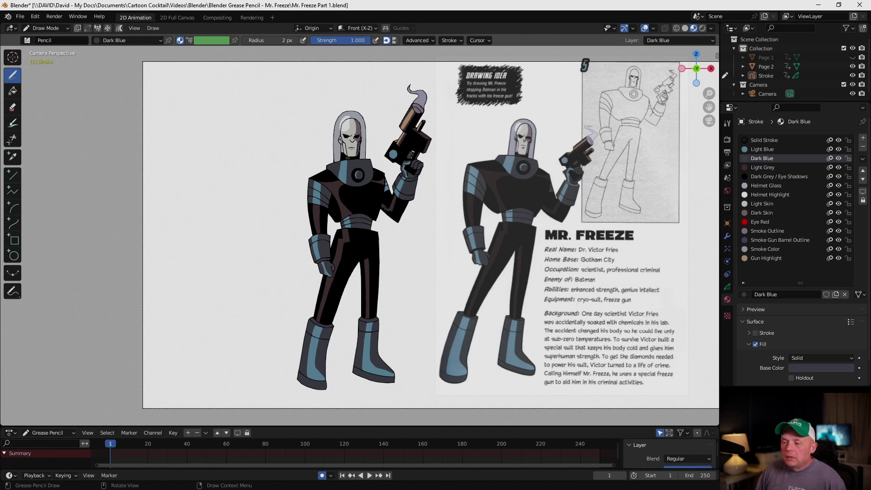
scroll(401, 161, up, 6)
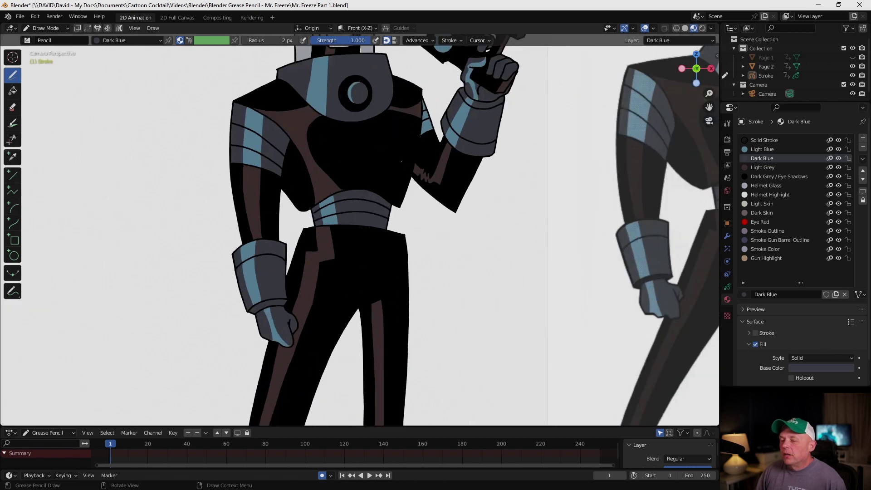
scroll(409, 151, up, 5)
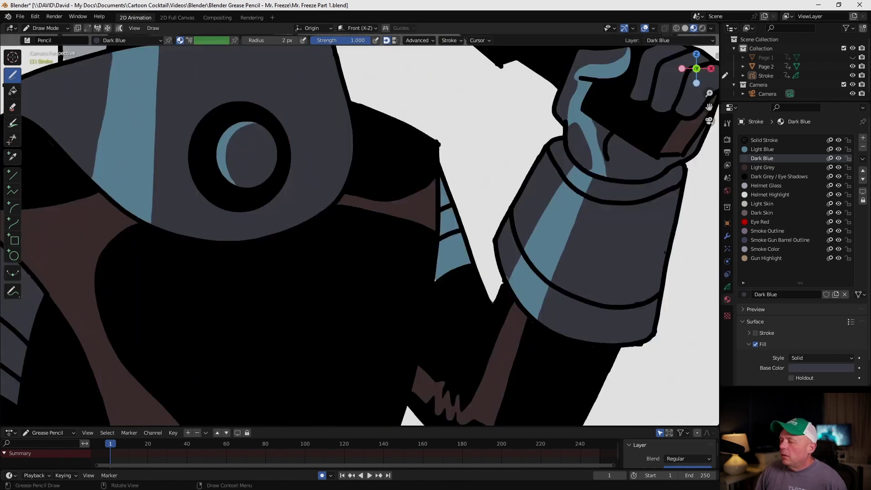
click(727, 286)
click(726, 299)
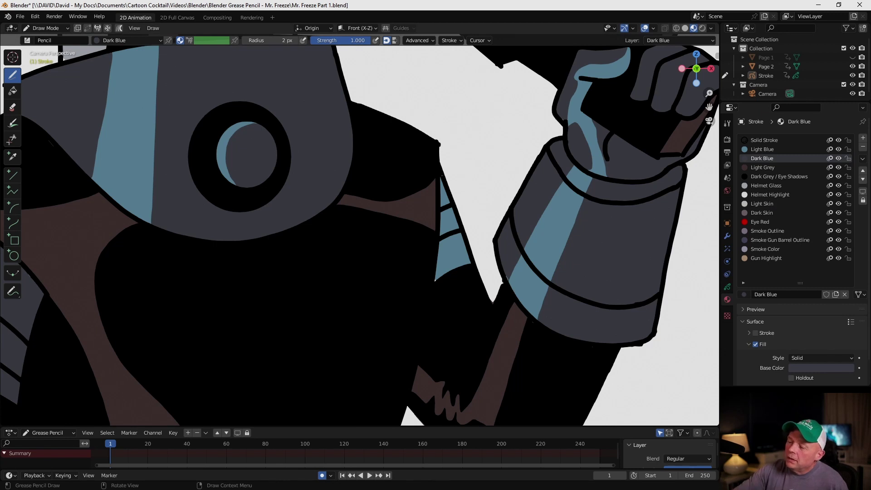
scroll(504, 113, down, 6)
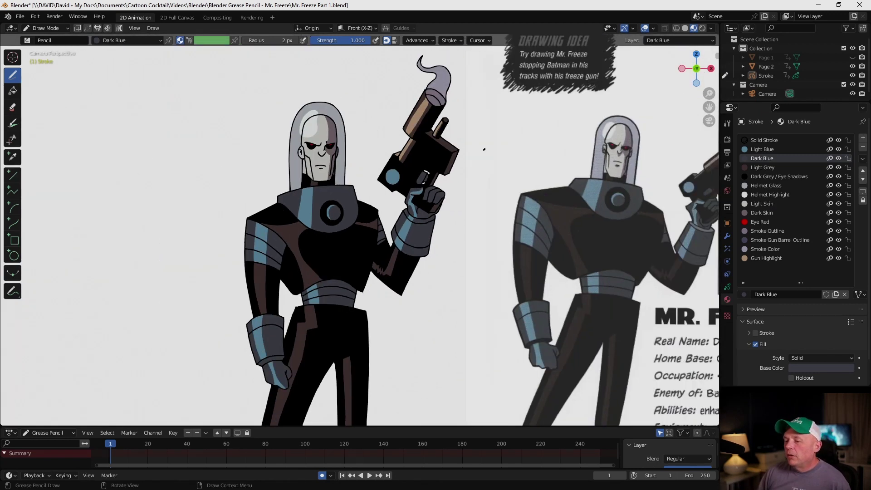
scroll(486, 148, down, 4)
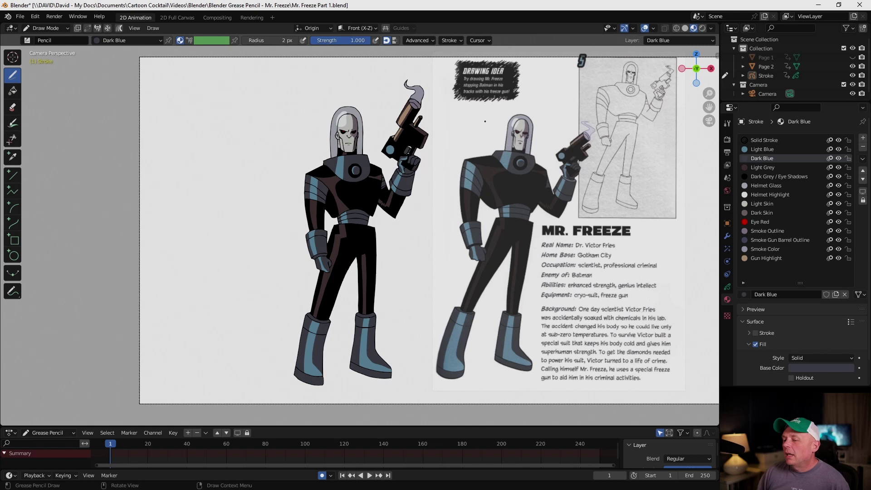